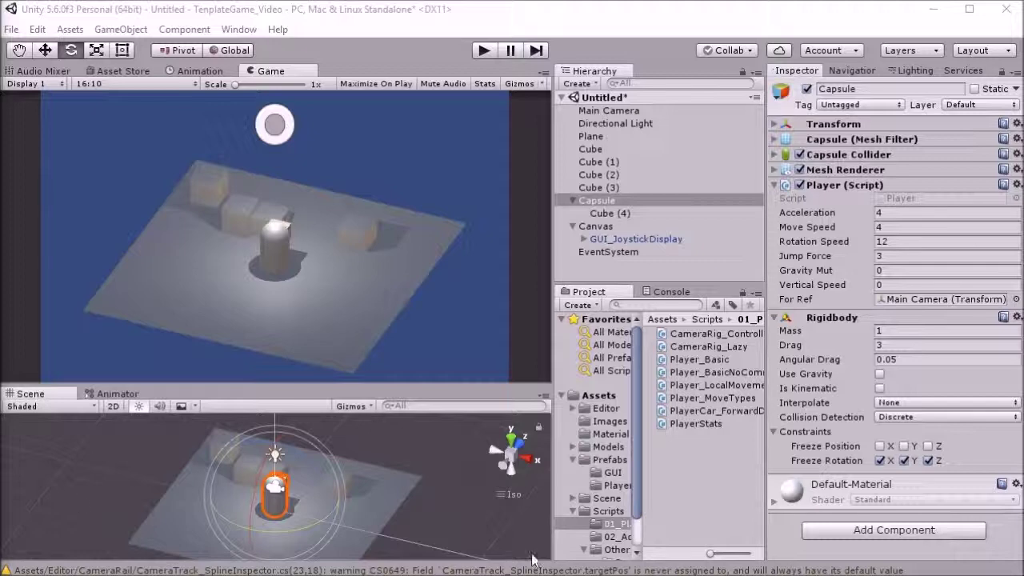
Run the game, test moving the capsule in all directions and jumping, and stop playback.
click(483, 49)
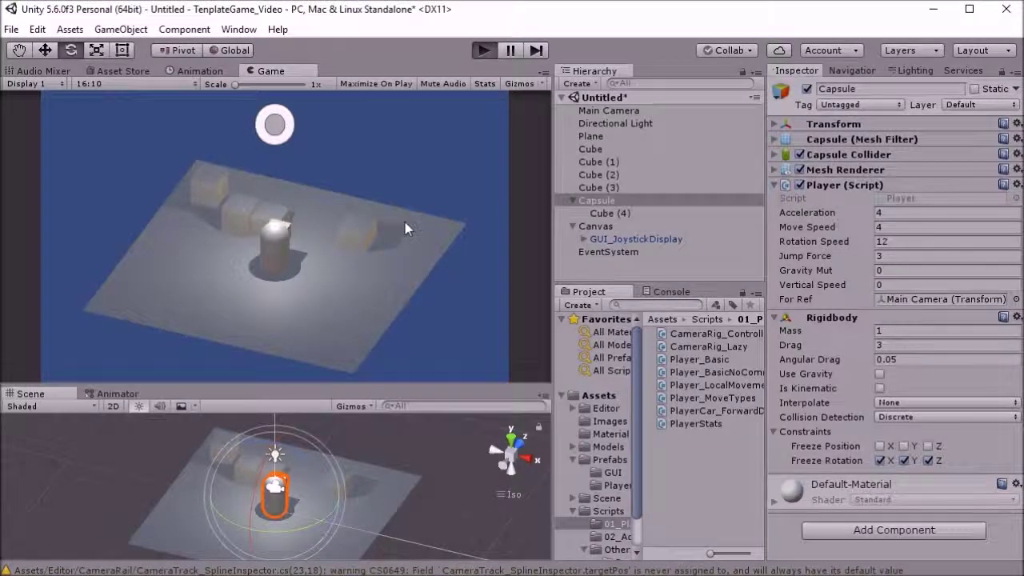
key(s)
key(a)
key(d)
key(a)
key(w)
key(a)
key(d)
key(s)
key(w)
key(space)
key(a)
key(space)
key(d)
key(s)
key(space)
key(w)
key(a)
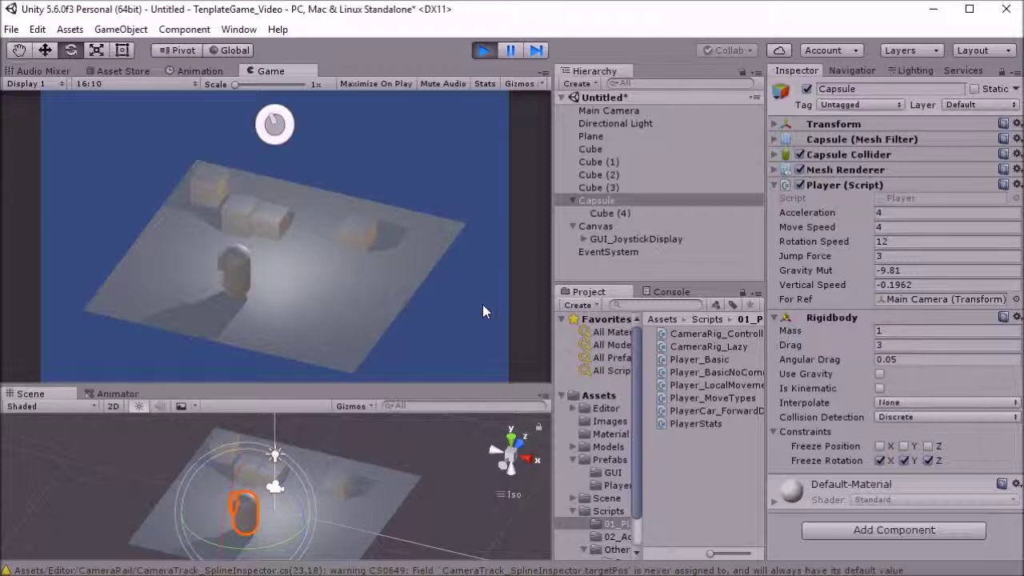
click(483, 49)
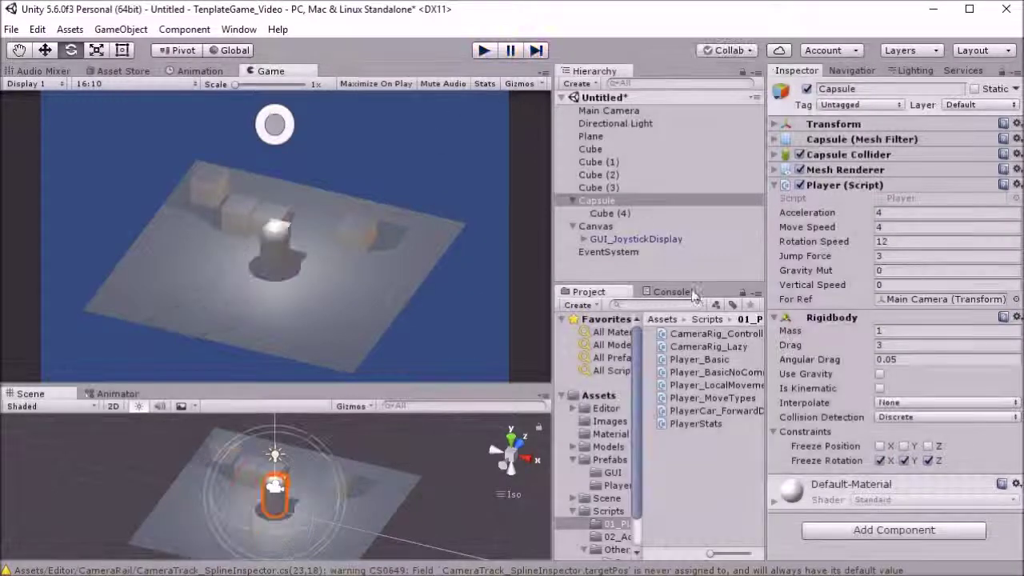
Examine the animation clips in the import settings of the SimpleRob model from the Models folder.
click(608, 447)
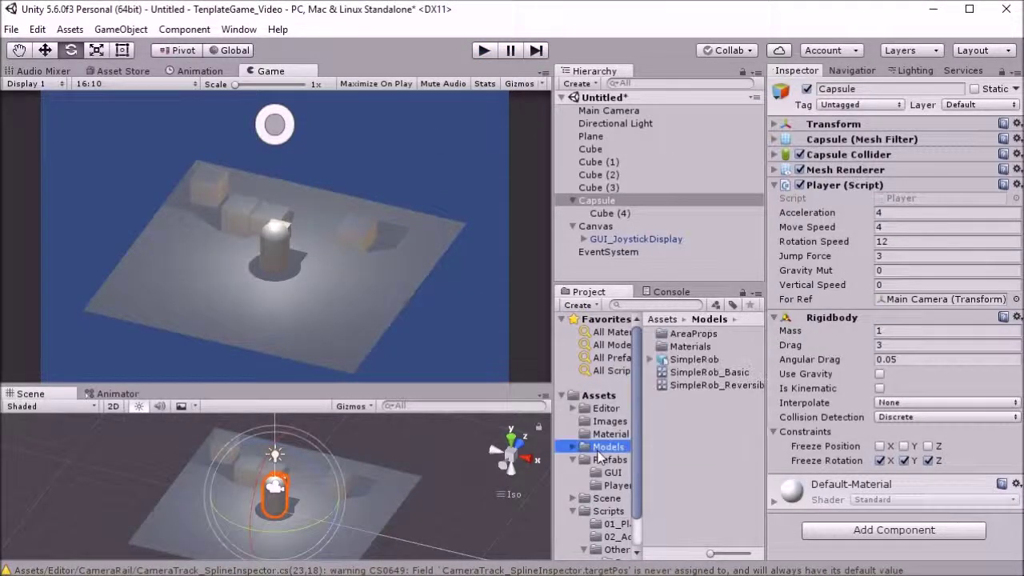
click(674, 361)
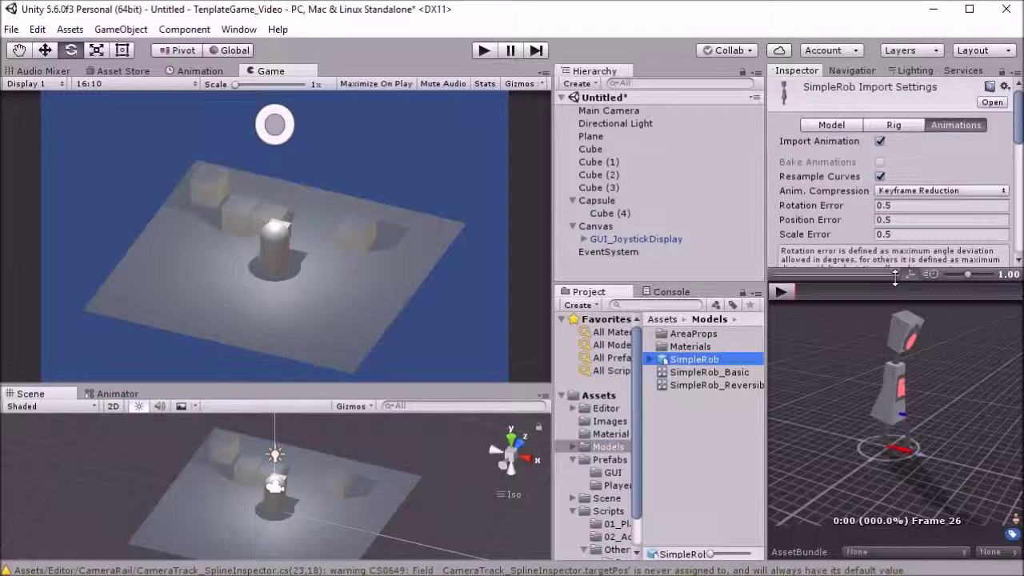
click(894, 273)
drag(895, 274, 894, 392)
scroll(865, 212, down, 10)
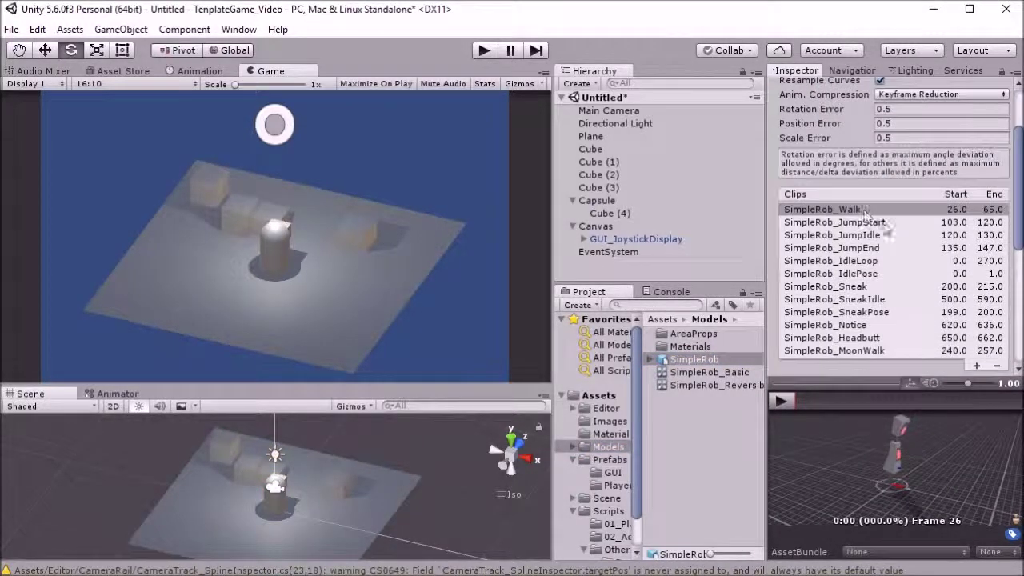
scroll(864, 124, up, 5)
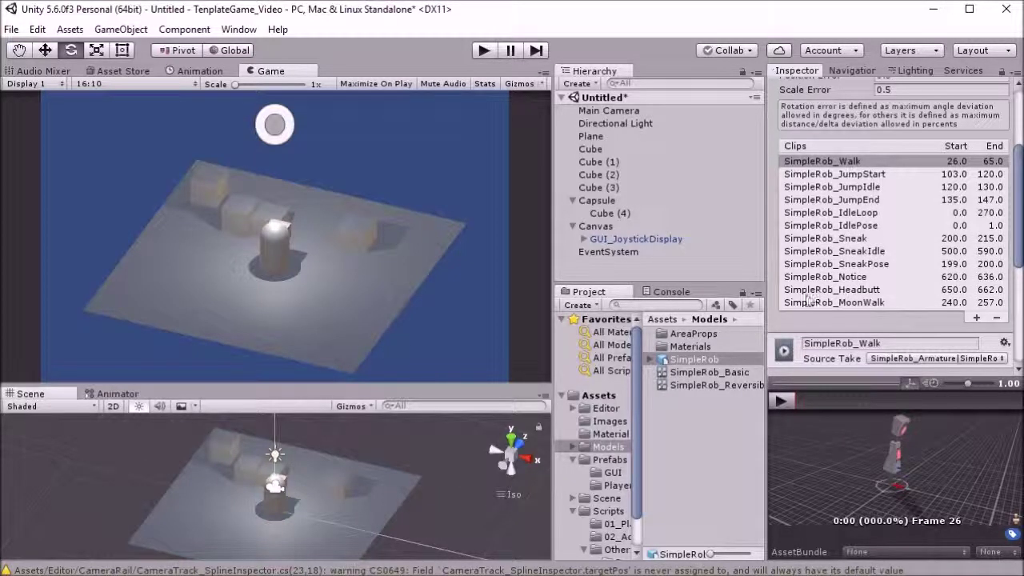
Add the SimpleRob model to the scene and give it a Rigidbody component.
click(695, 359)
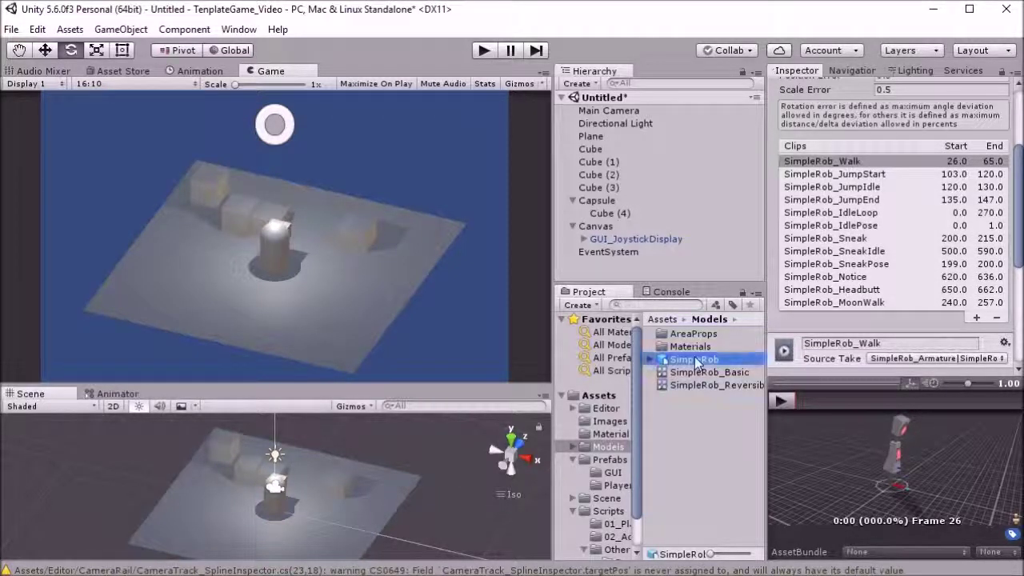
drag(693, 360, 600, 274)
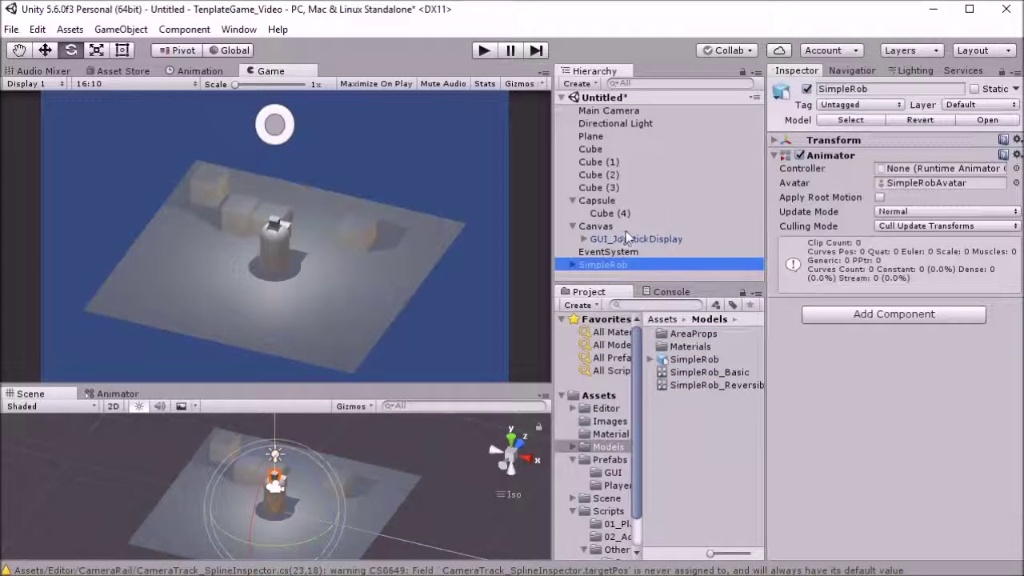
click(867, 318)
click(874, 378)
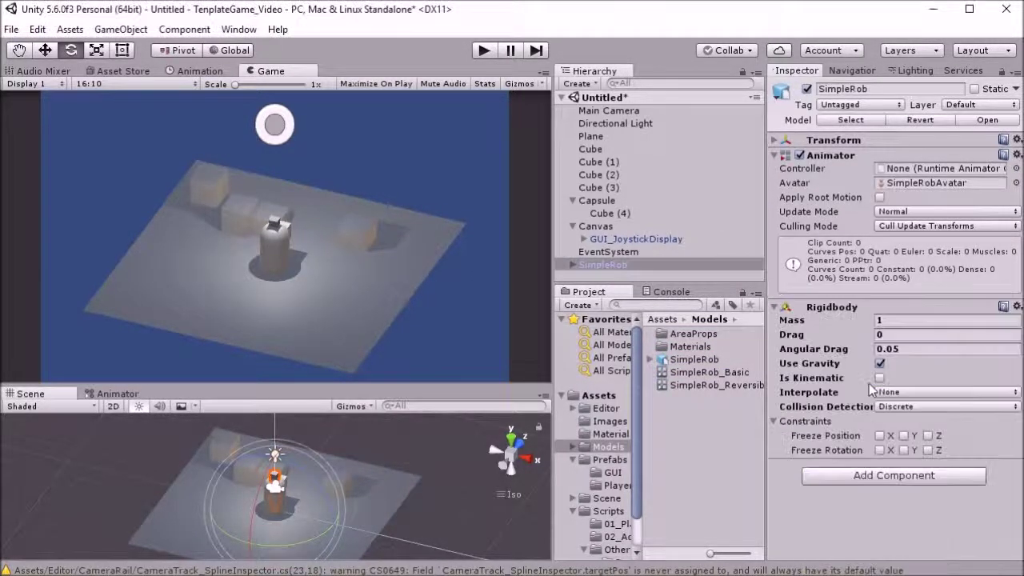
Set the SimpleRob Rigidbody's drag to 3, disable gravity, and freeze its rotation on X, Y and Z.
click(885, 336)
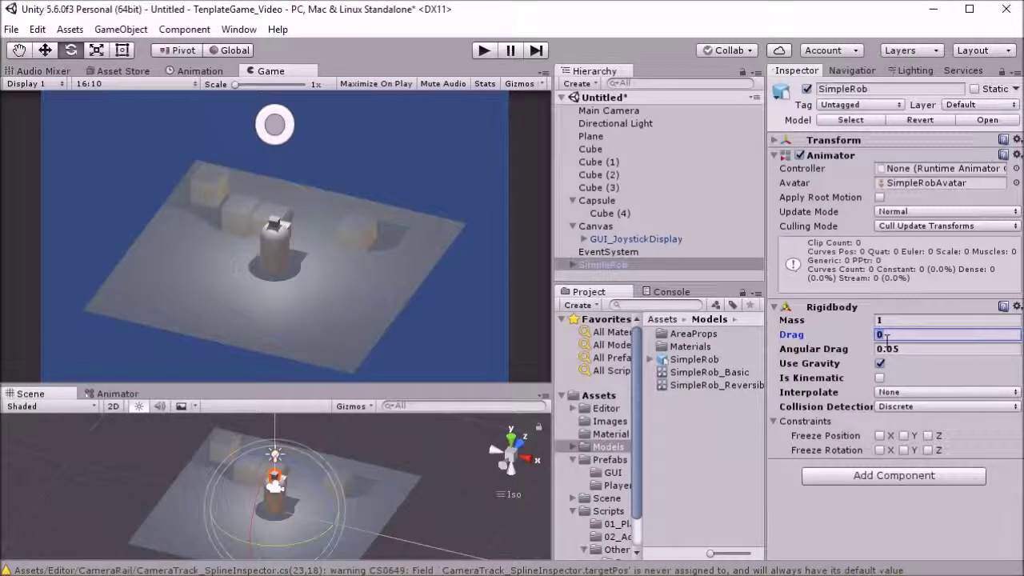
click(880, 449)
click(904, 449)
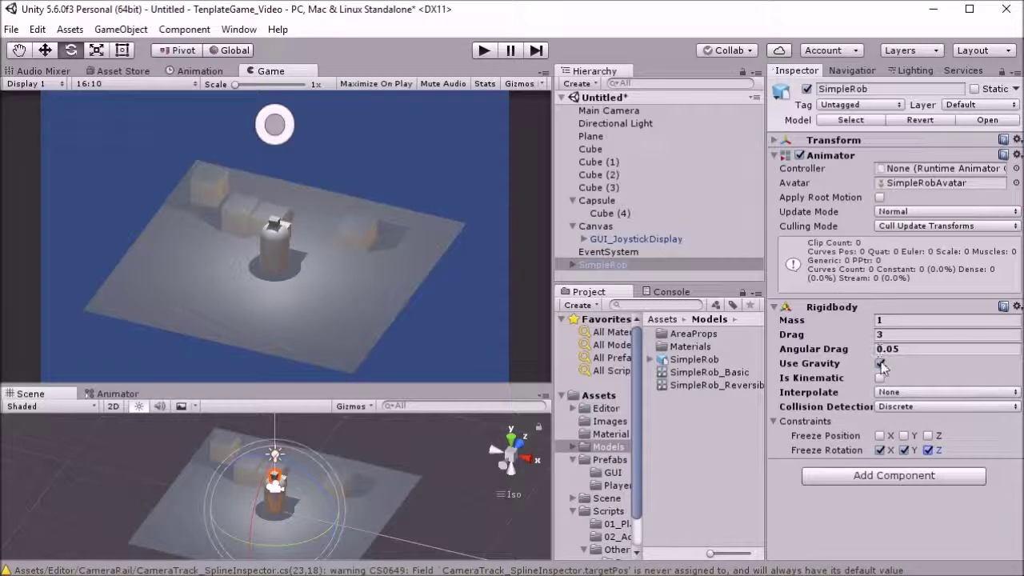
Add a Capsule Collider component to SimpleRob and expand its properties.
click(880, 476)
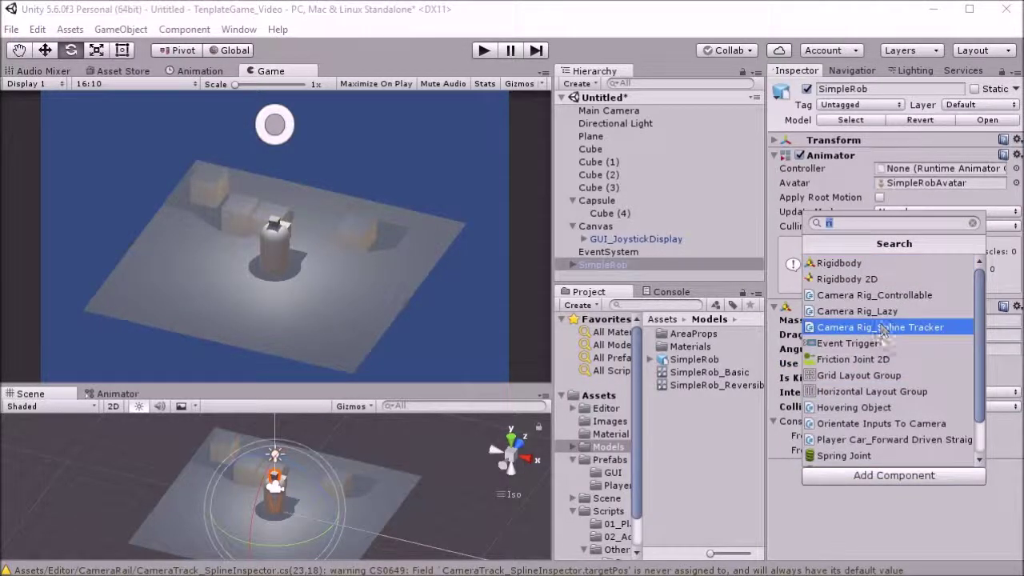
text(ca)
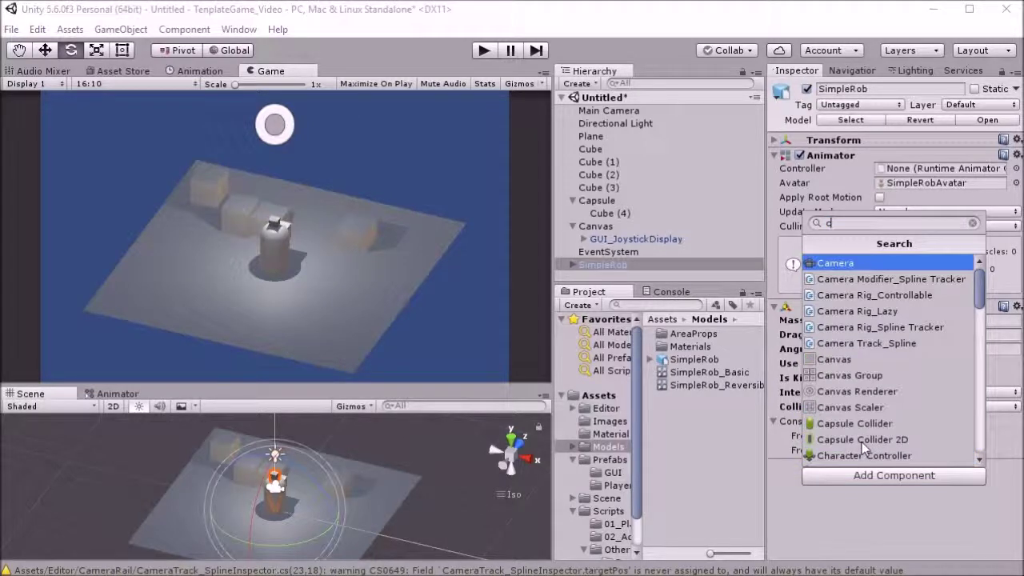
click(883, 424)
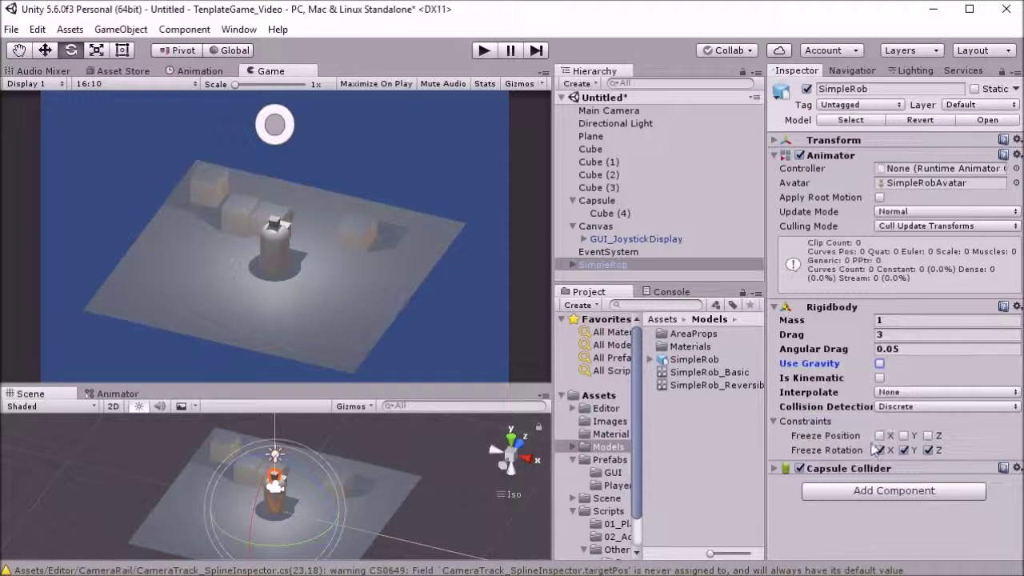
click(774, 469)
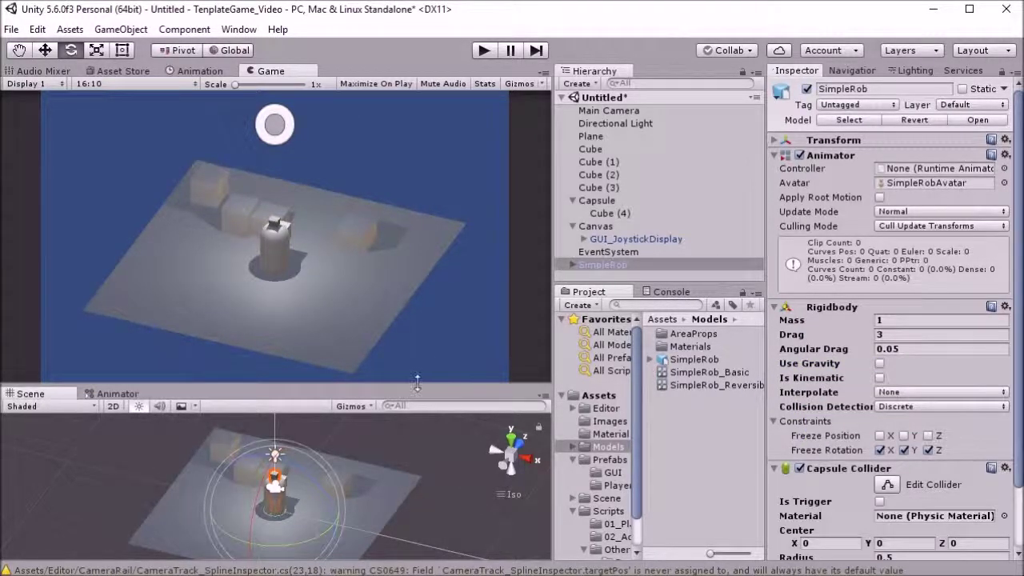
Enlarge the Scene view and move the Capsule along its X axis, clear of SimpleRob.
drag(358, 387, 358, 241)
scroll(360, 372, up, 3)
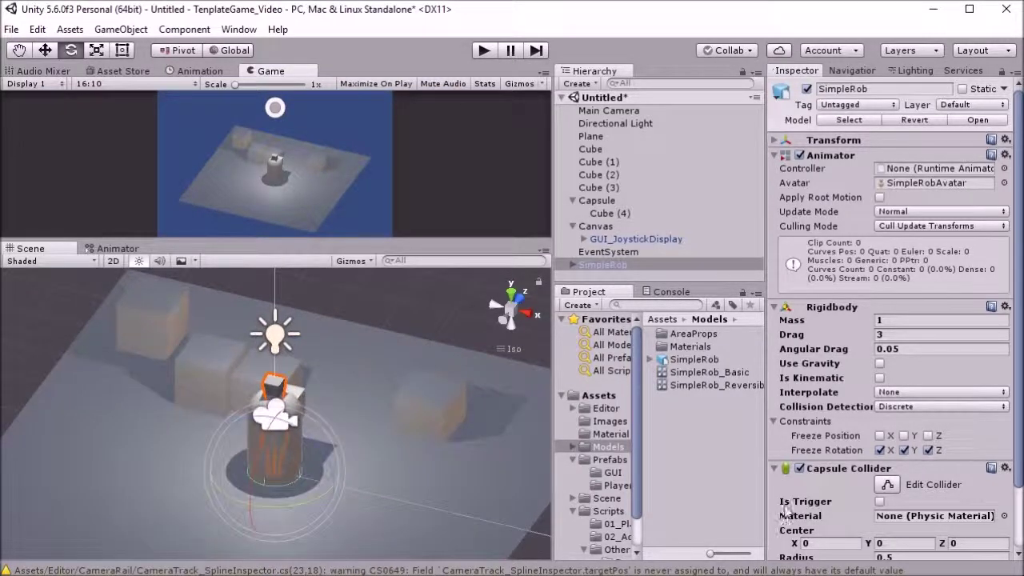
scroll(864, 458, down, 3)
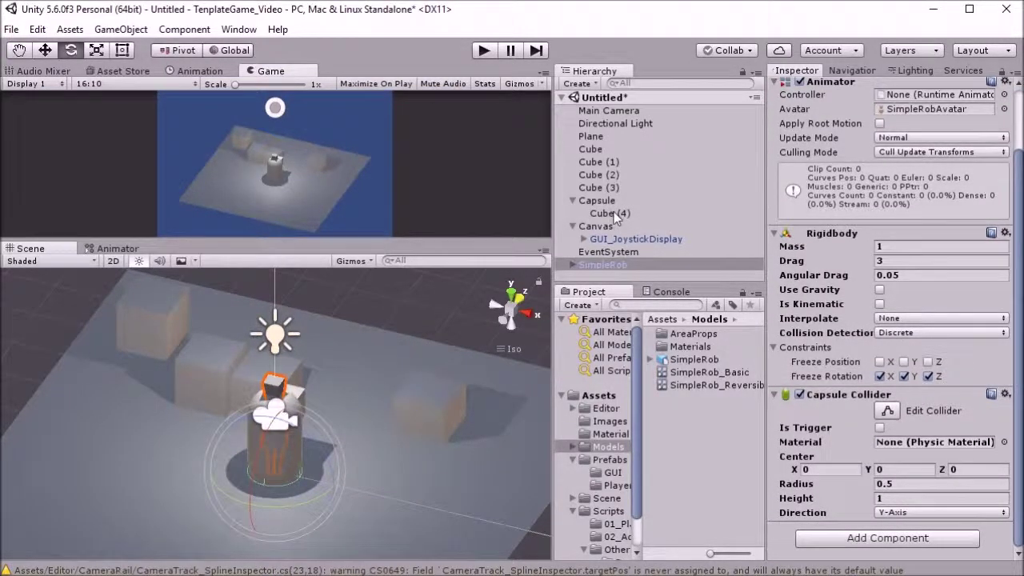
click(608, 213)
click(605, 202)
key(w)
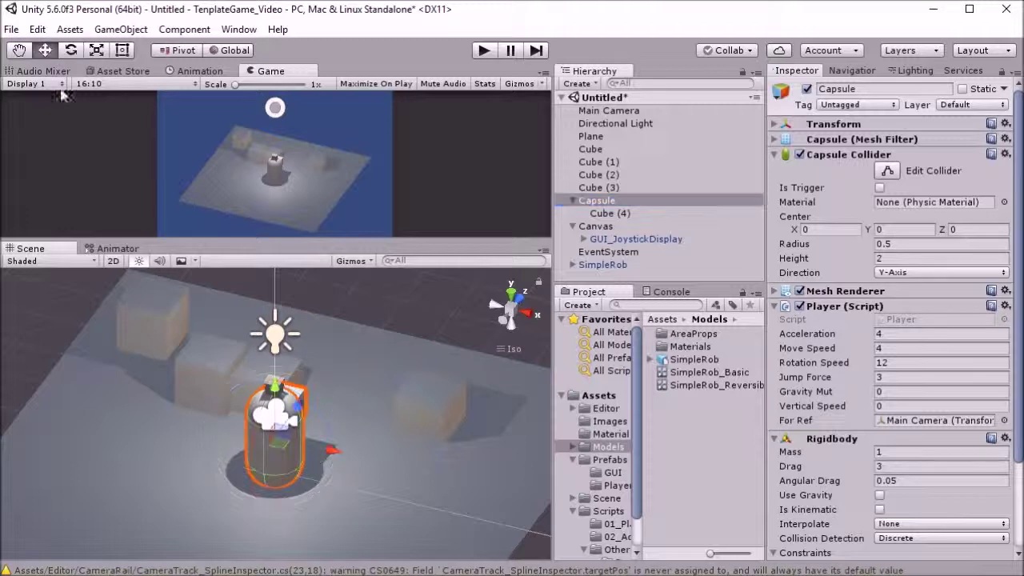
drag(343, 449, 276, 448)
Set SimpleRob's Capsule Collider to center Y 1, height 2 and radius 0.23.
click(608, 265)
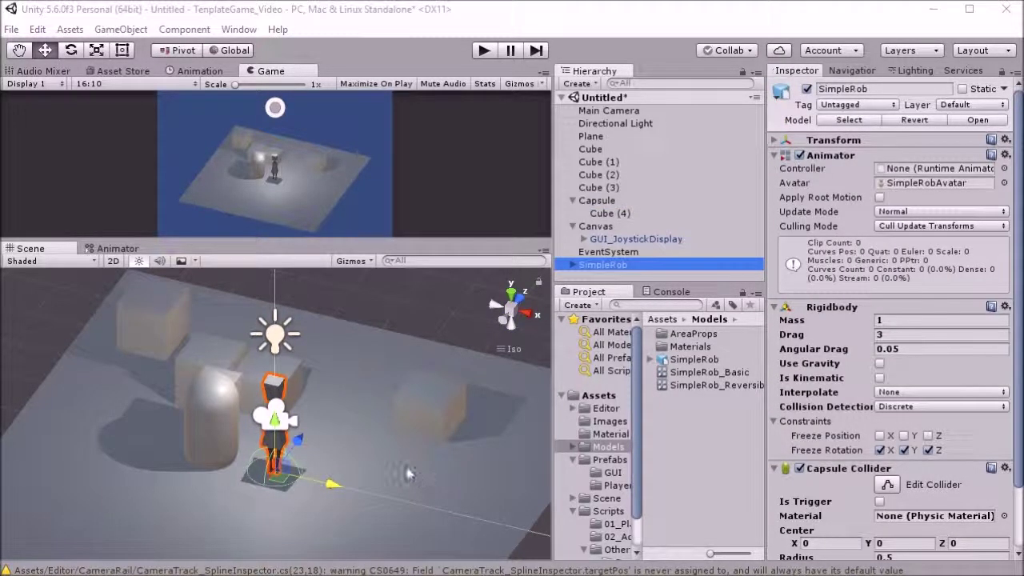
click(378, 60)
right_drag(370, 423, 368, 392)
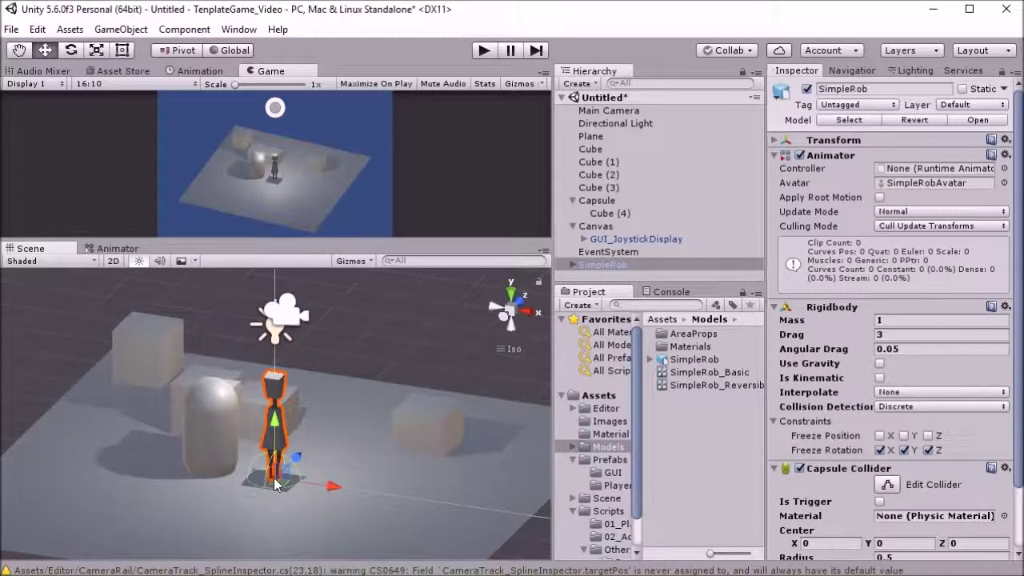
scroll(875, 437, down, 2)
scroll(876, 439, down, 1)
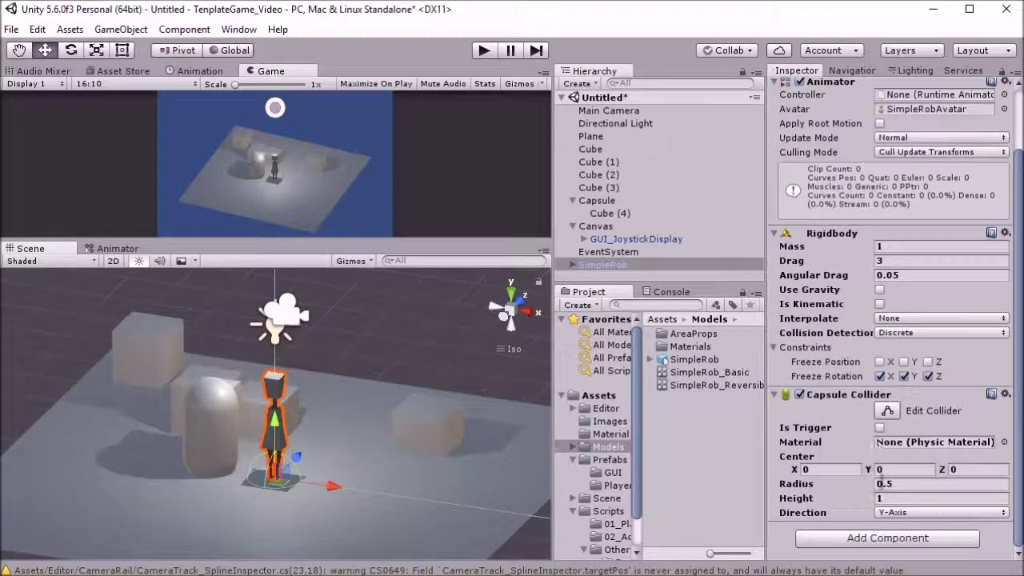
click(898, 469)
text(1)
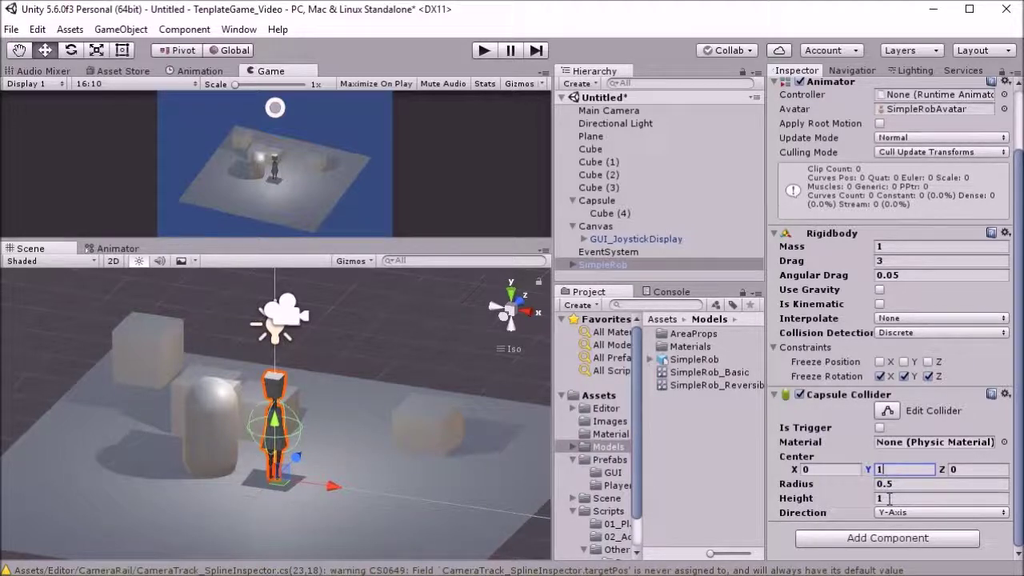
click(886, 498)
text(2)
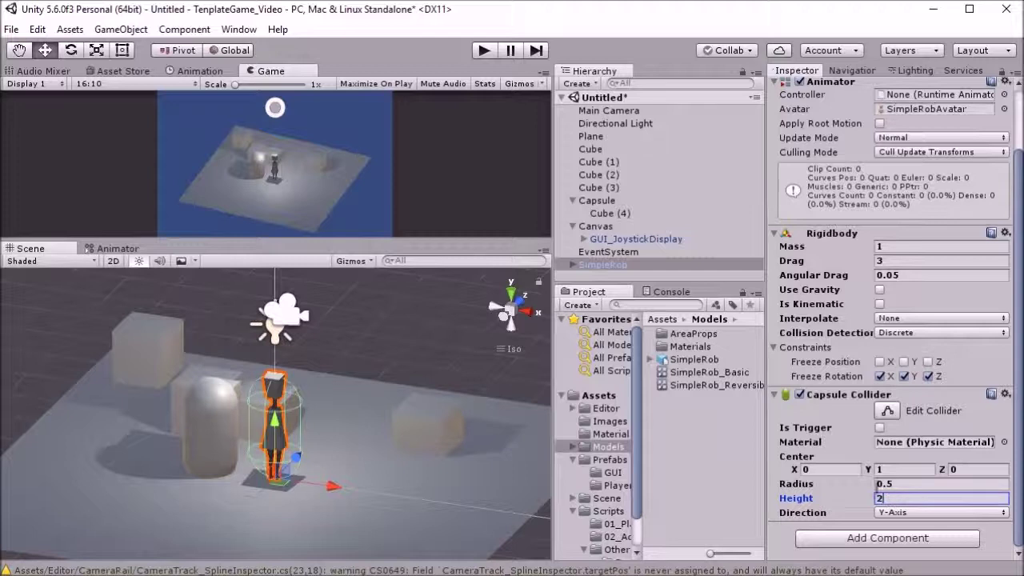
drag(845, 487, 833, 488)
alt+drag(383, 370, 285, 432)
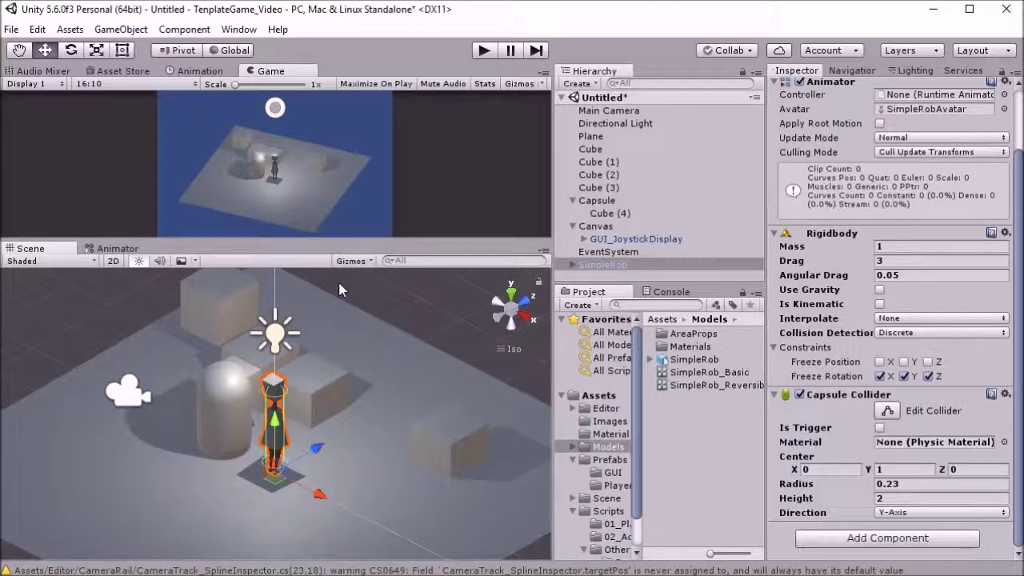
Copy the Player script component from the Capsule and paste it onto SimpleRob as a new component.
click(775, 233)
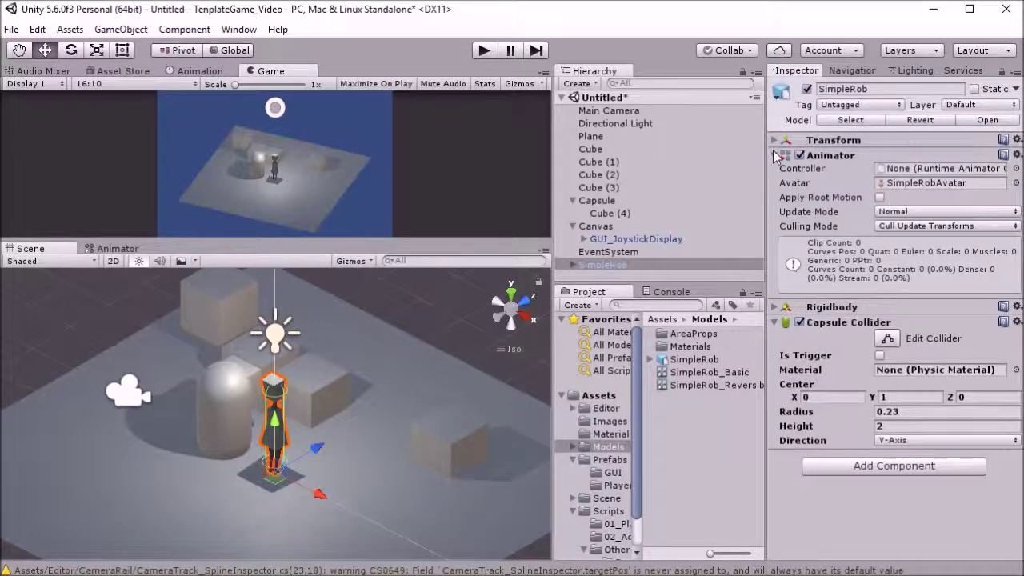
click(775, 156)
click(601, 205)
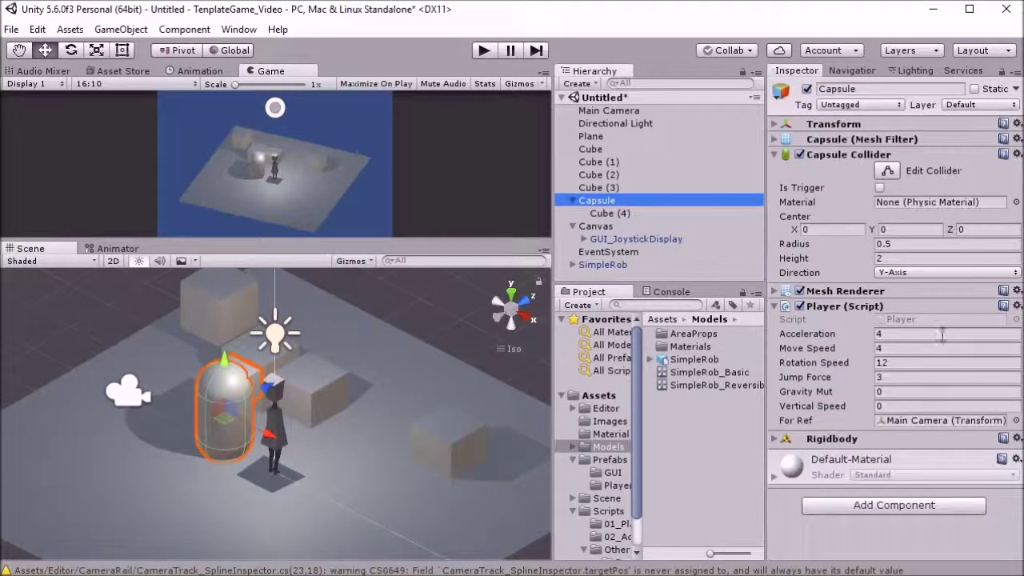
click(1013, 311)
click(905, 437)
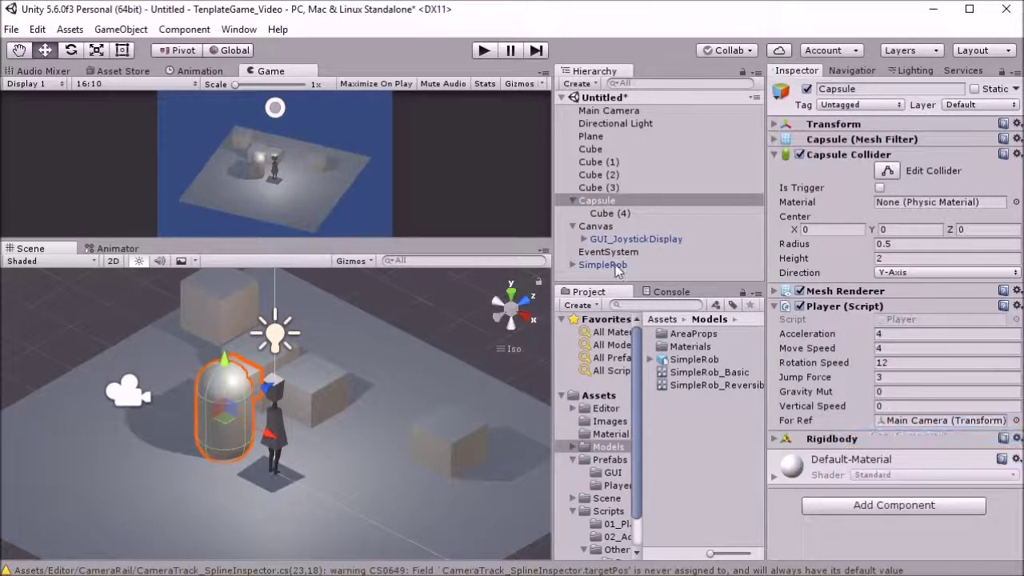
click(617, 267)
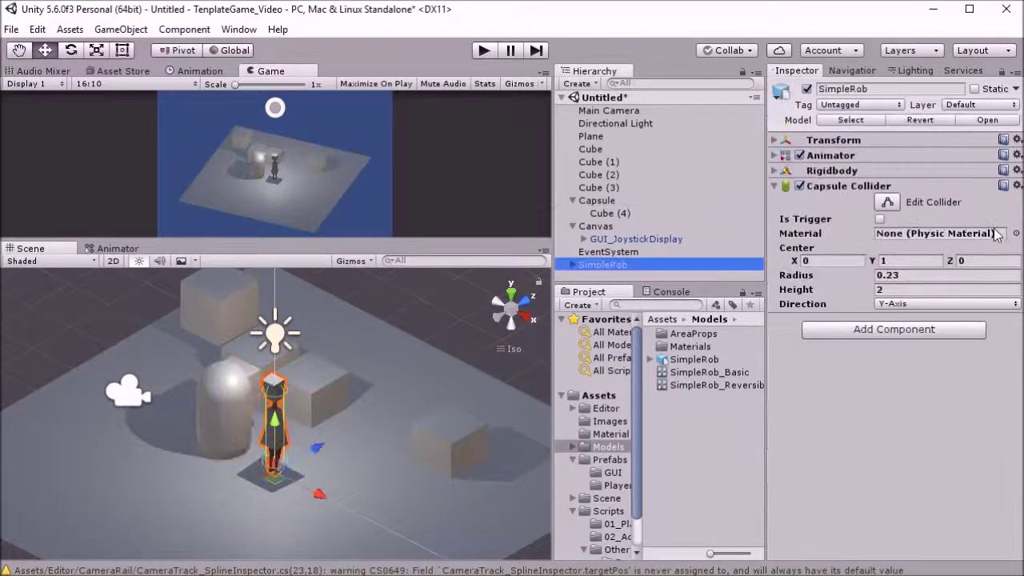
click(1017, 185)
click(968, 331)
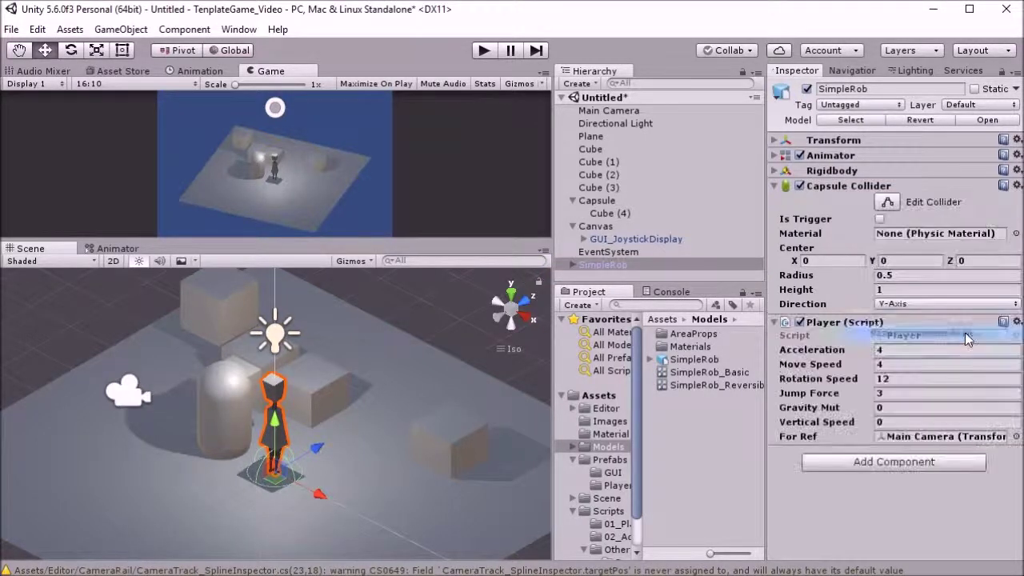
click(776, 185)
Run the game briefly, stop it, and raise SimpleRob slightly along the Y axis.
click(482, 49)
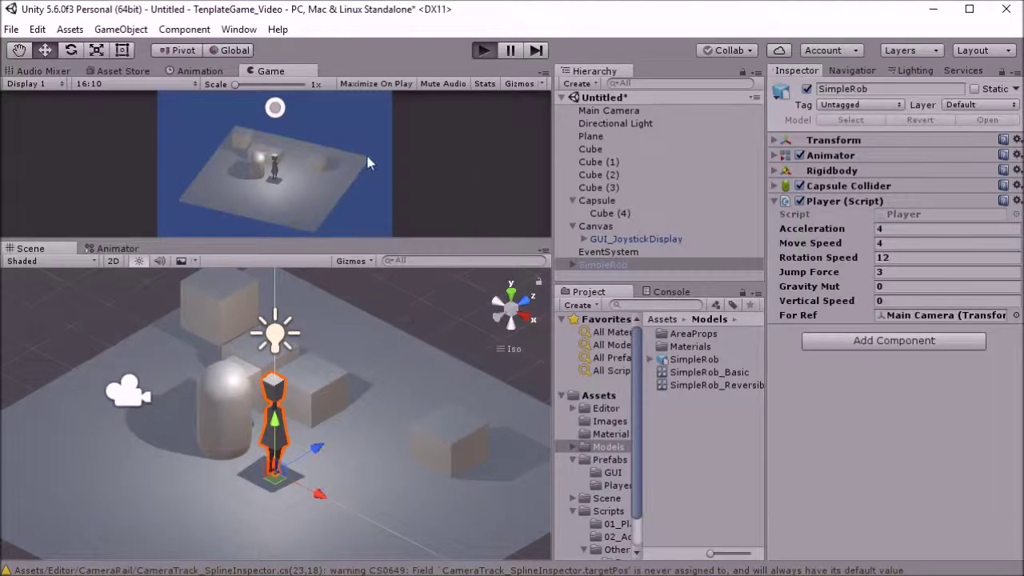
click(483, 50)
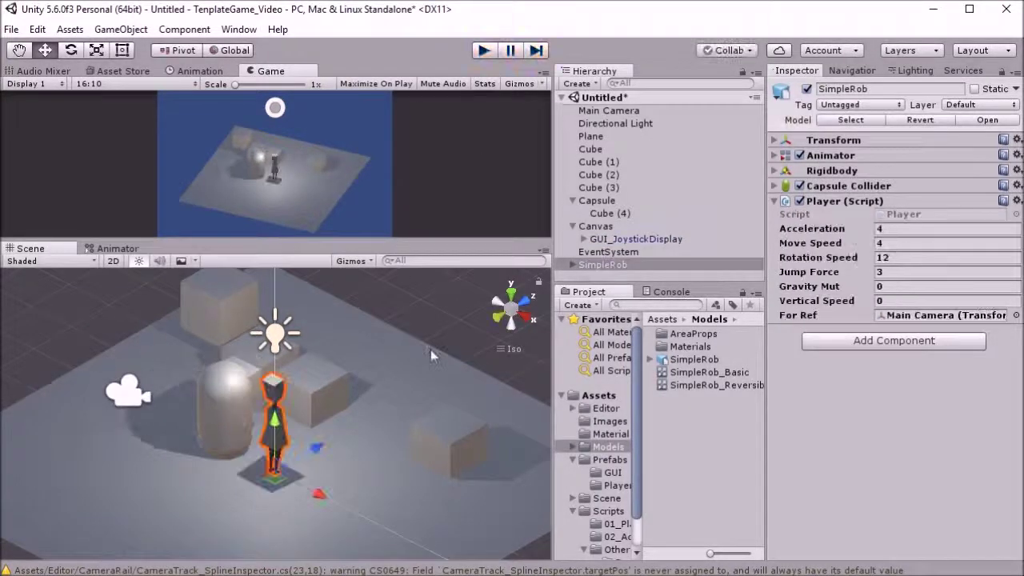
drag(276, 420, 277, 400)
Run the game, compare SimpleRob's Rigidbody and height above the ground with the Capsule's from several angles, and stop the game.
click(480, 53)
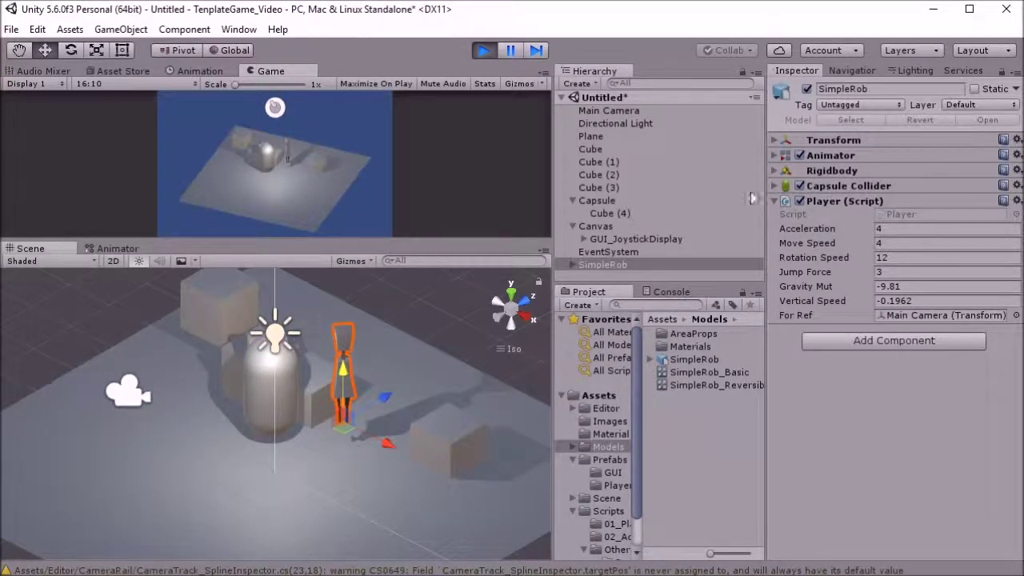
click(773, 171)
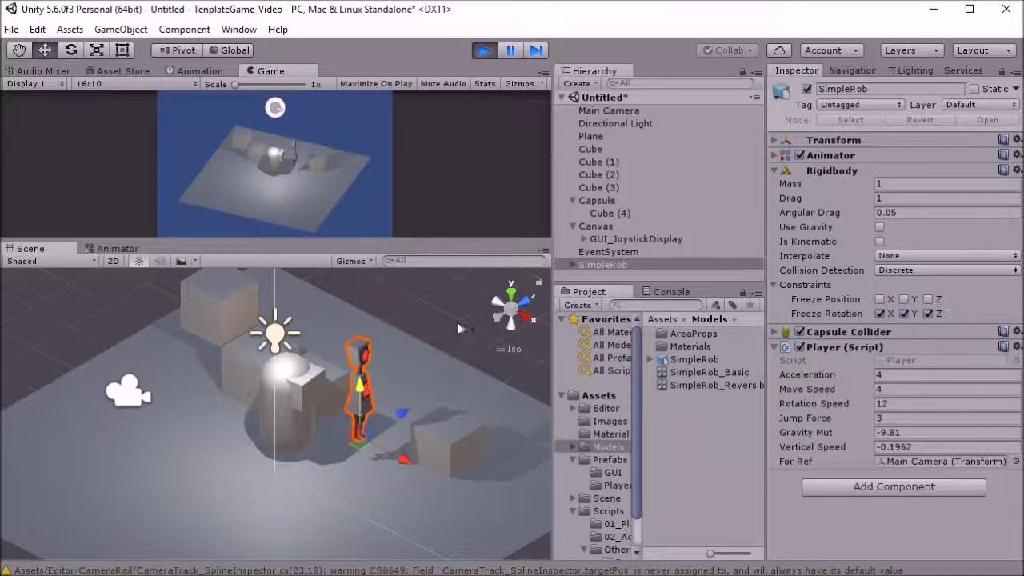
right_drag(379, 270, 464, 208)
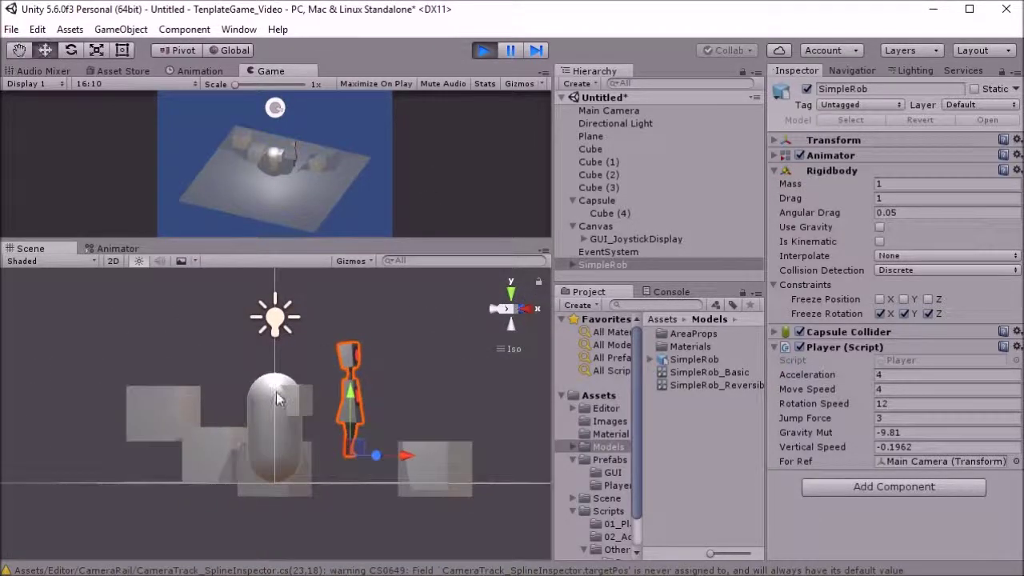
click(271, 395)
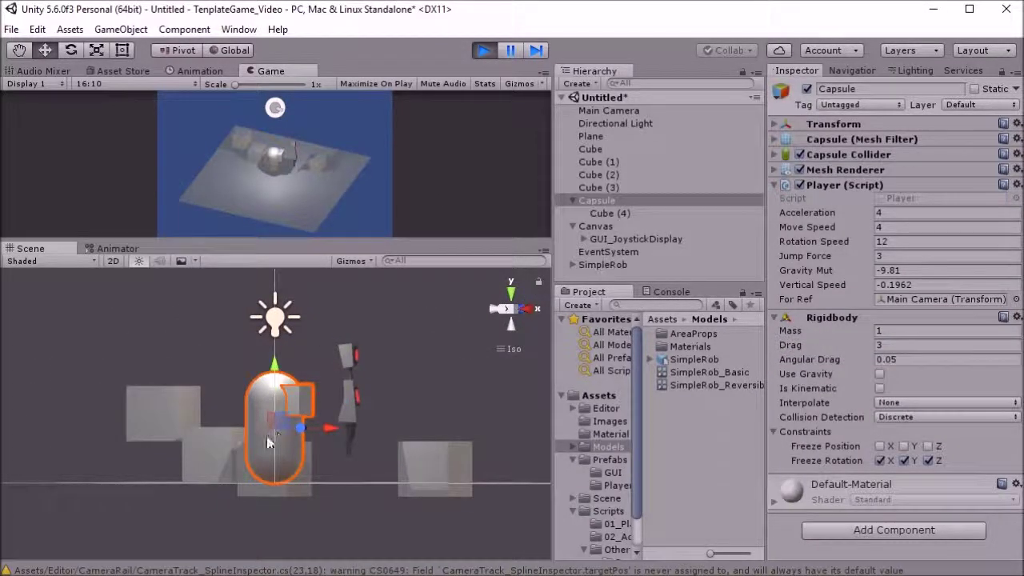
right_drag(271, 419, 302, 432)
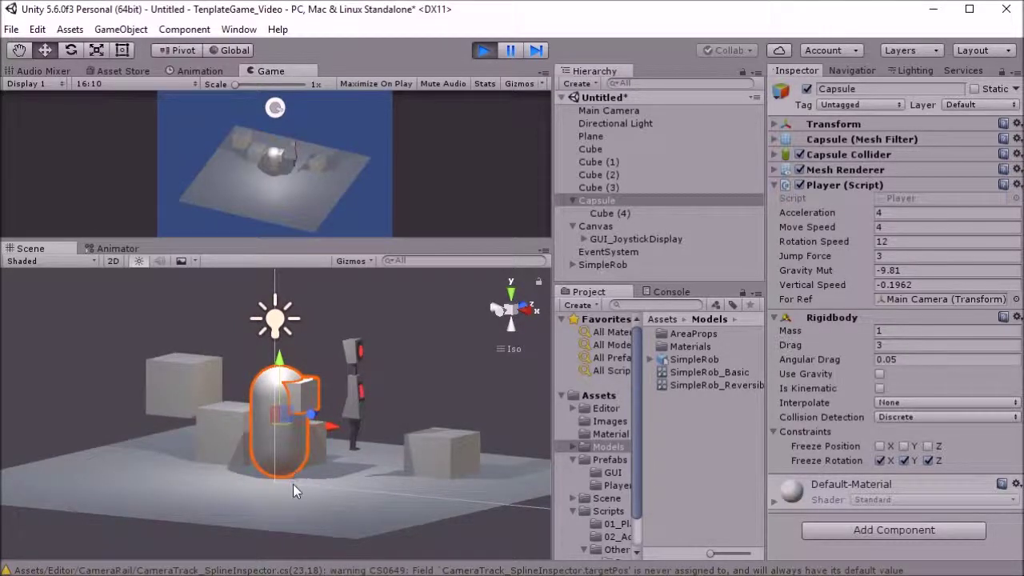
right_drag(293, 484, 258, 469)
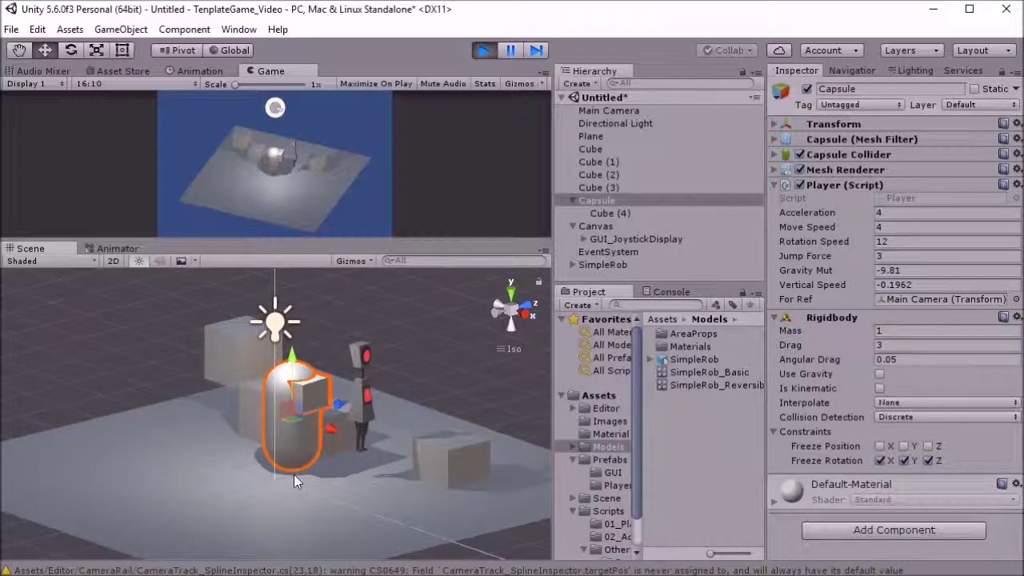
click(370, 411)
click(369, 411)
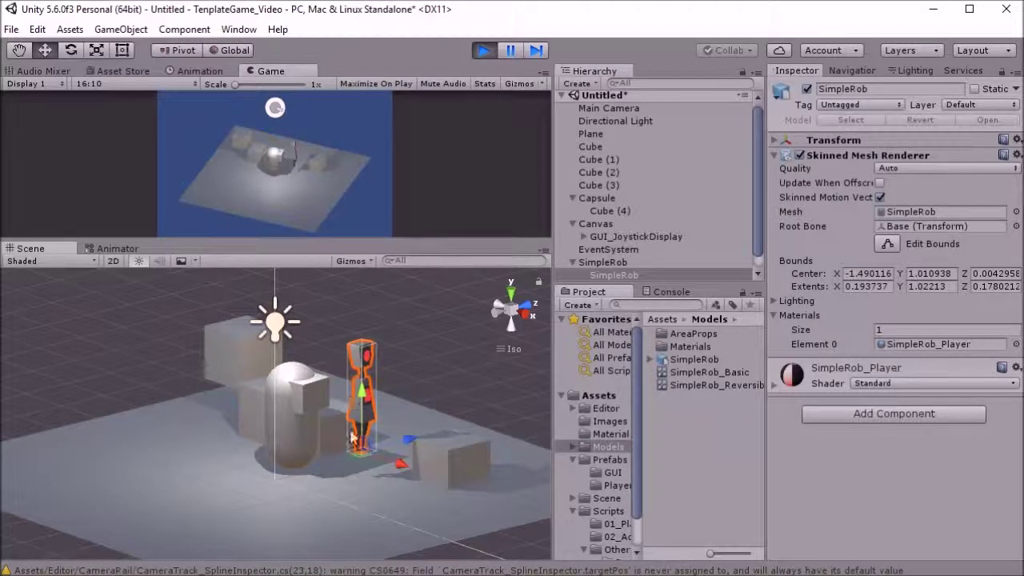
click(485, 50)
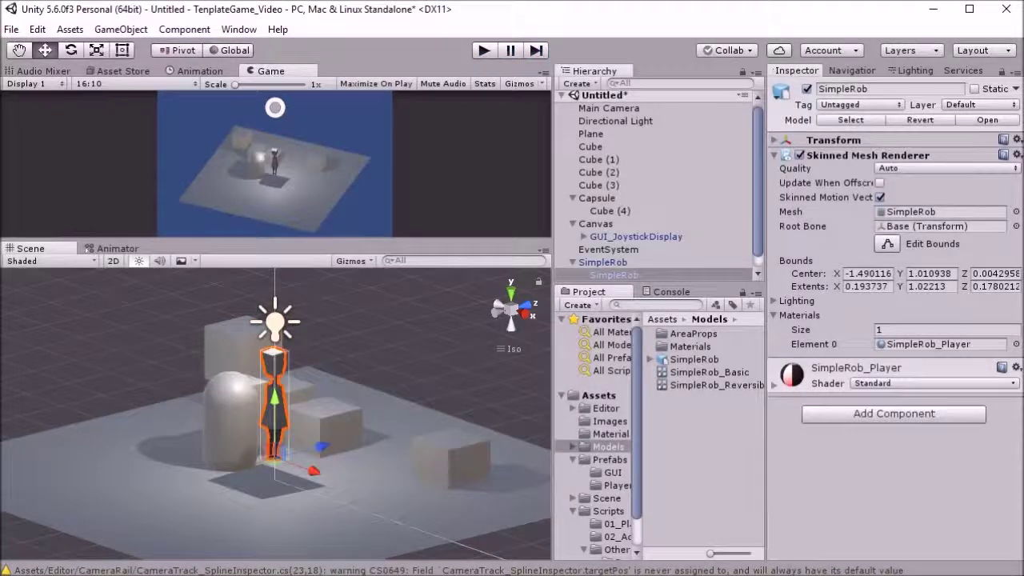
Switch to MonoDevelop, change the Physics.Raycast origin in Player.cs's FixedUpdate to transform.position + Vector3.up, and save the script.
key(alt+Tab)
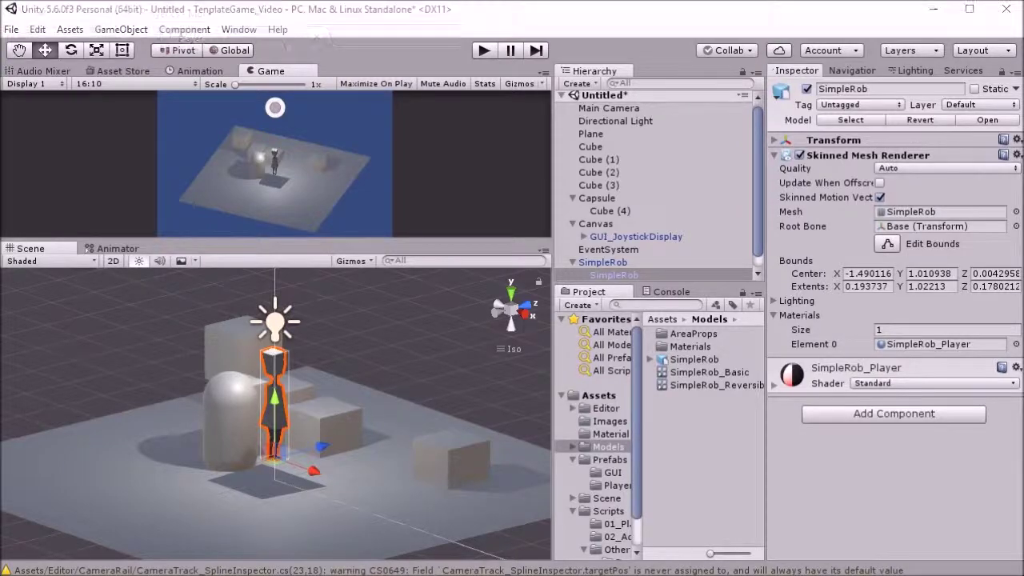
scroll(406, 389, up, 2)
click(436, 330)
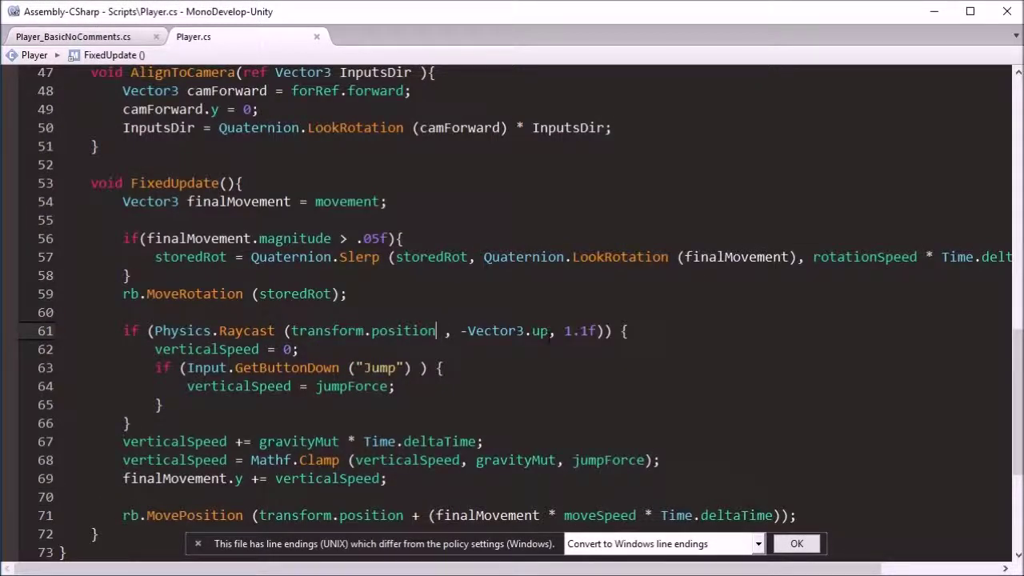
text(+ vec)
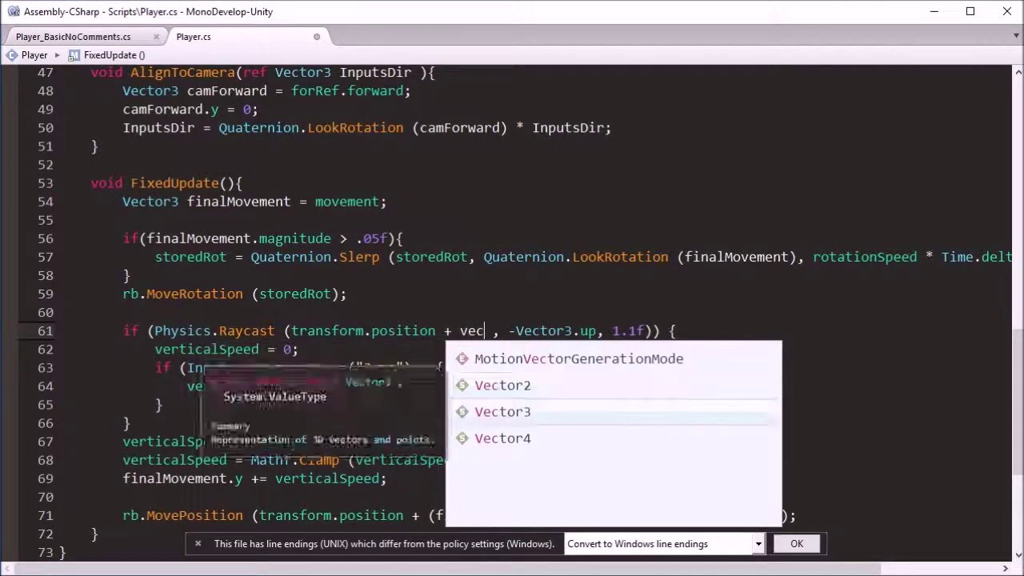
key(Return)
text(.up)
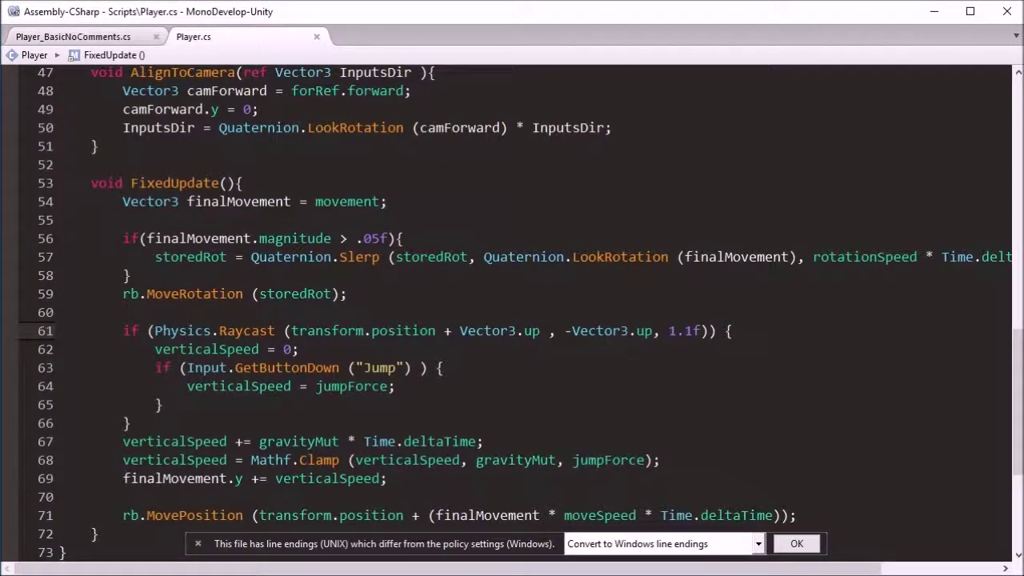
Switch back to Unity, run the game, select the parent SimpleRob and test its movement.
key(alt+Tab)
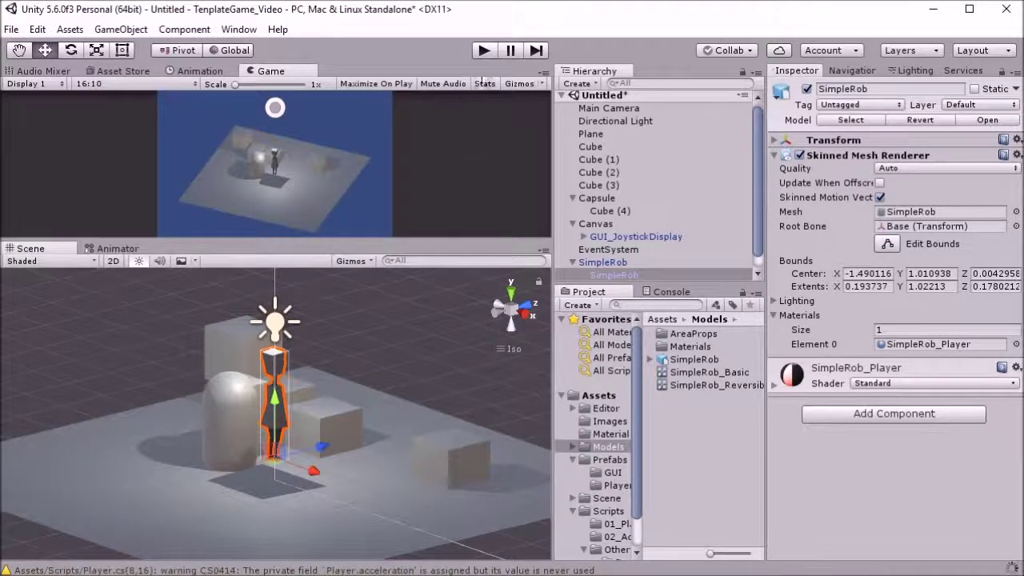
click(484, 51)
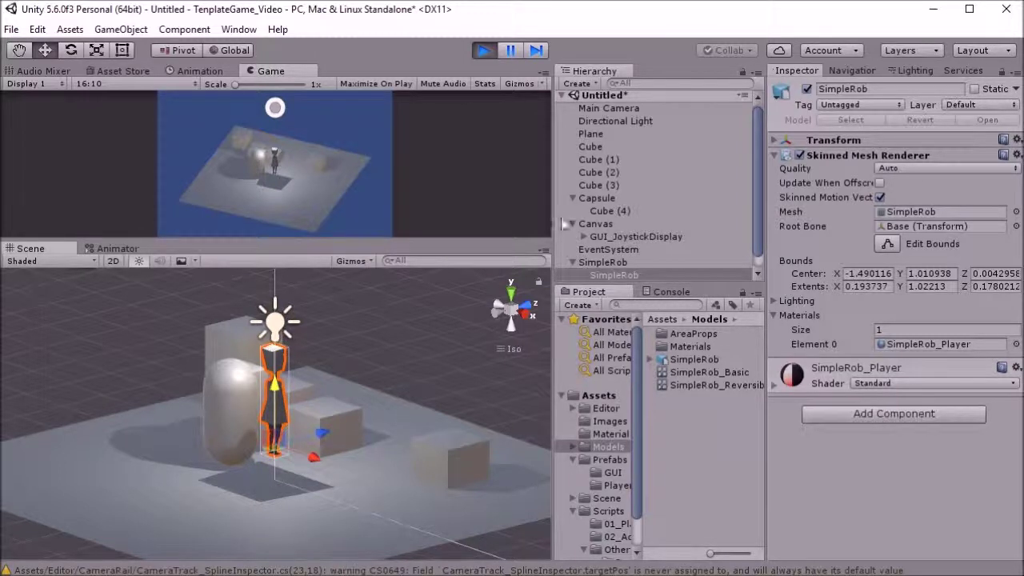
click(627, 261)
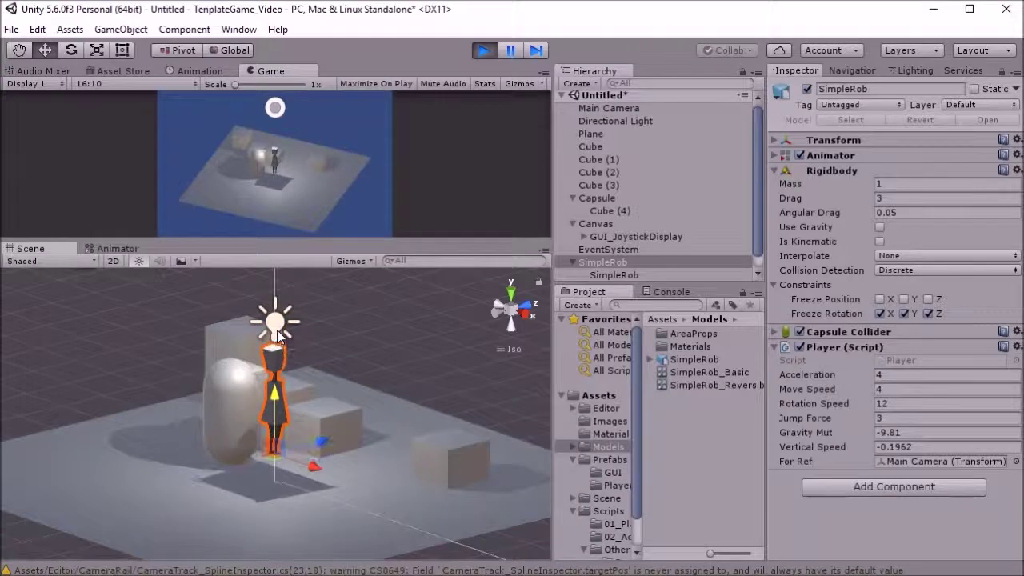
key(s)
key(d)
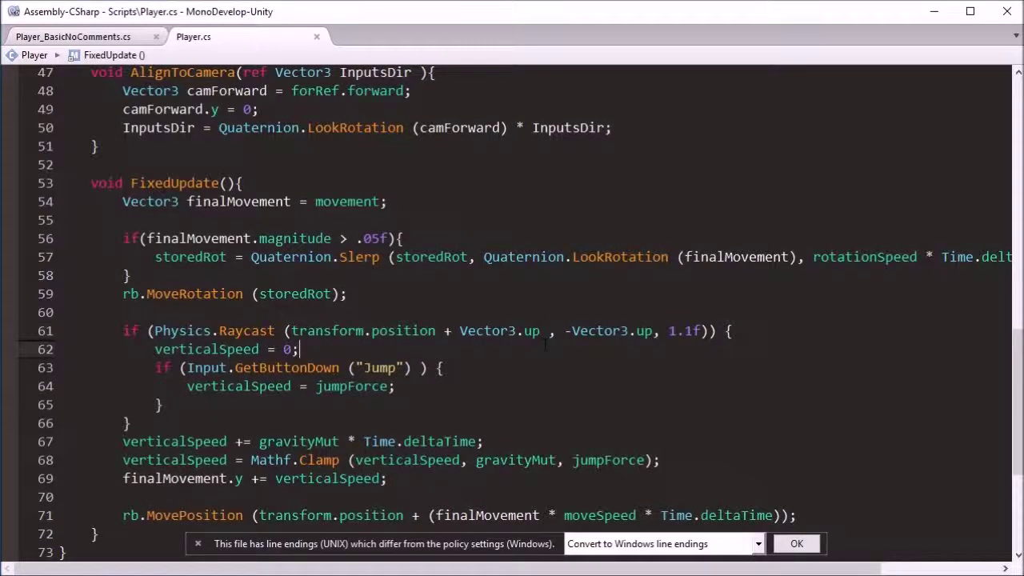
Switch to MonoDevelop and insert an empty Debug.DrawRay() call as the first line inside the Physics.Raycast if block.
key(Up)
key(End)
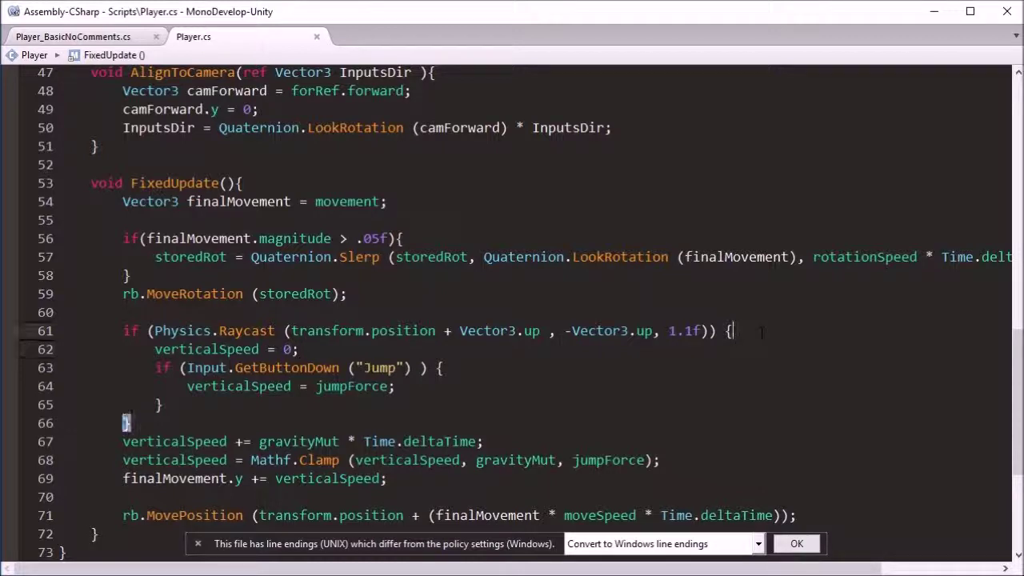
key(Return)
text(Deb)
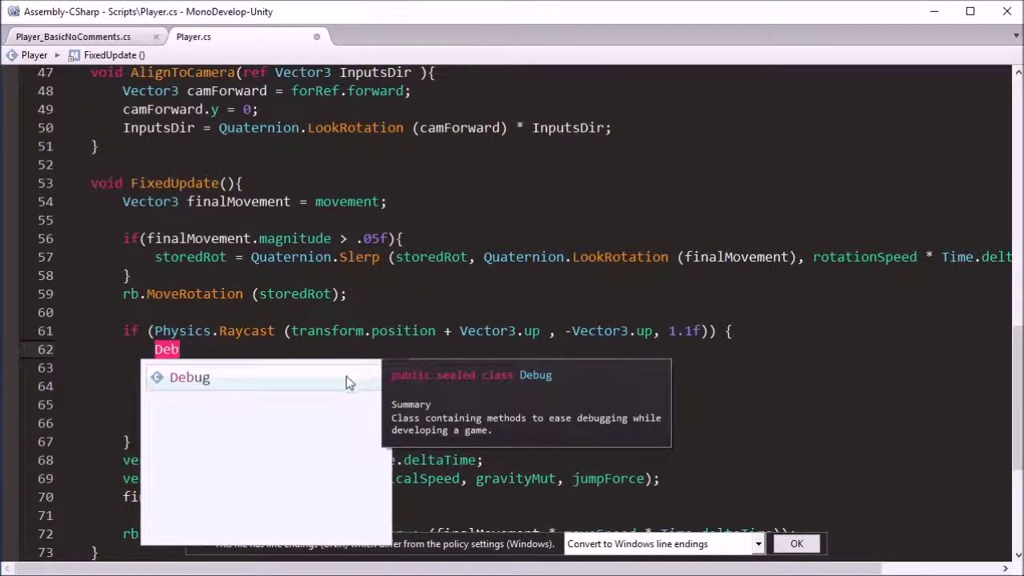
key(Return)
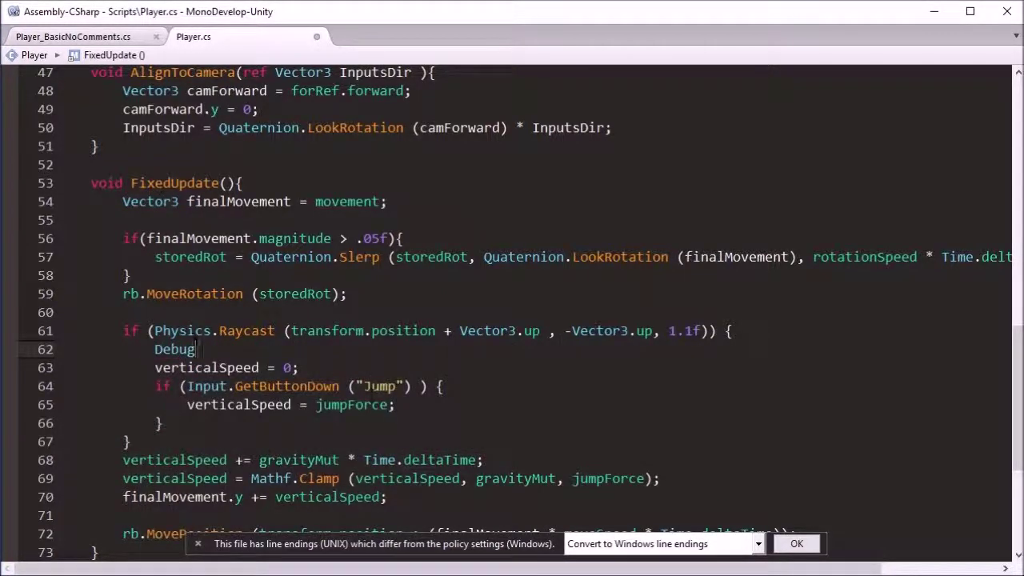
text(.Ra)
key(Return)
text(()
Complete the DrawRay call with transform.position + Vector3.up, -Vector3.up * 1.1f and Color.red, reusing the Raycast arguments, and save the script.
click(704, 330)
drag(291, 331, 652, 331)
key(ctrl+c)
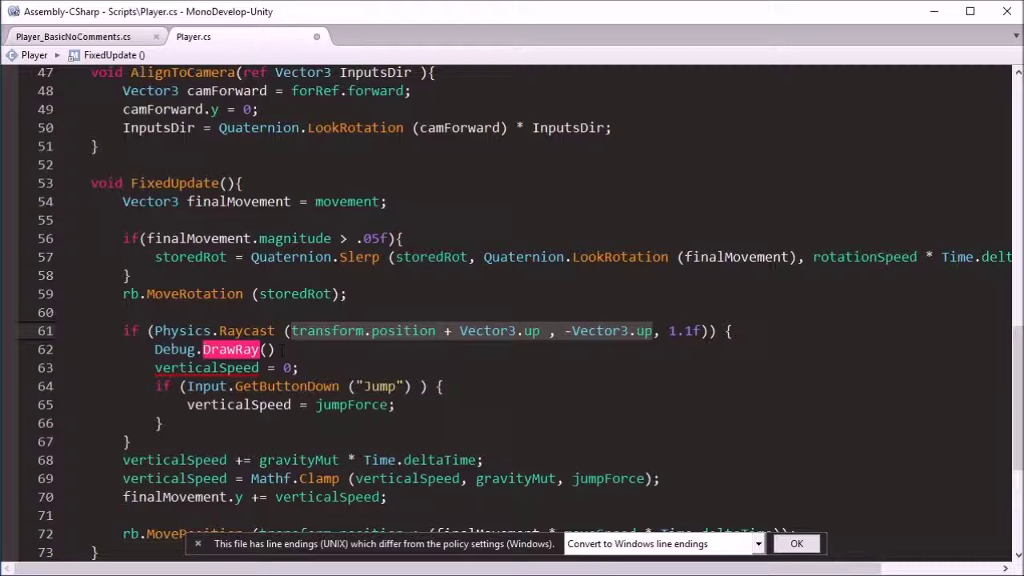
click(269, 349)
key(ctrl+v)
text(* 1.1f, Color.re)
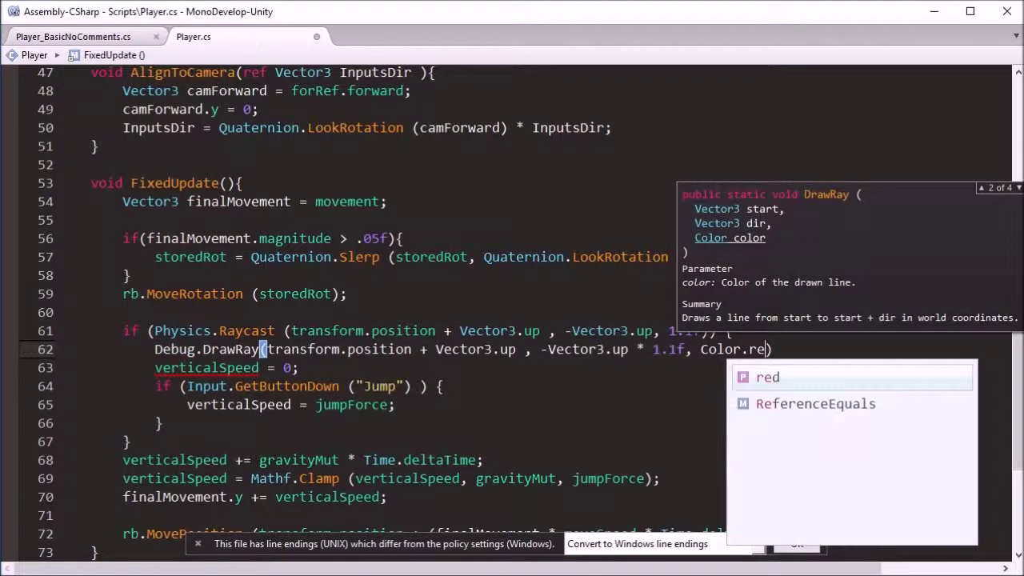
text(d);)
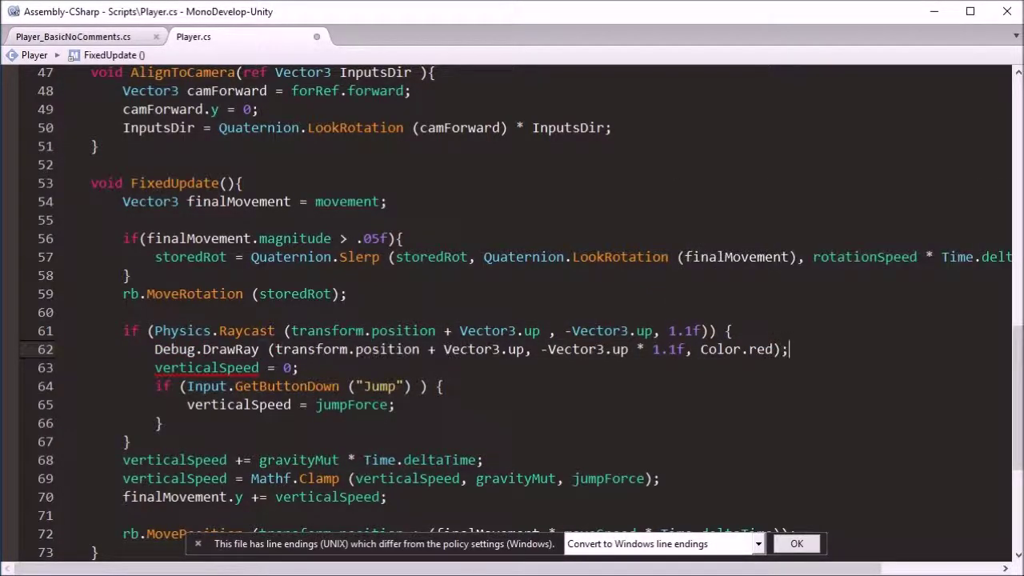
key(ctrl+s)
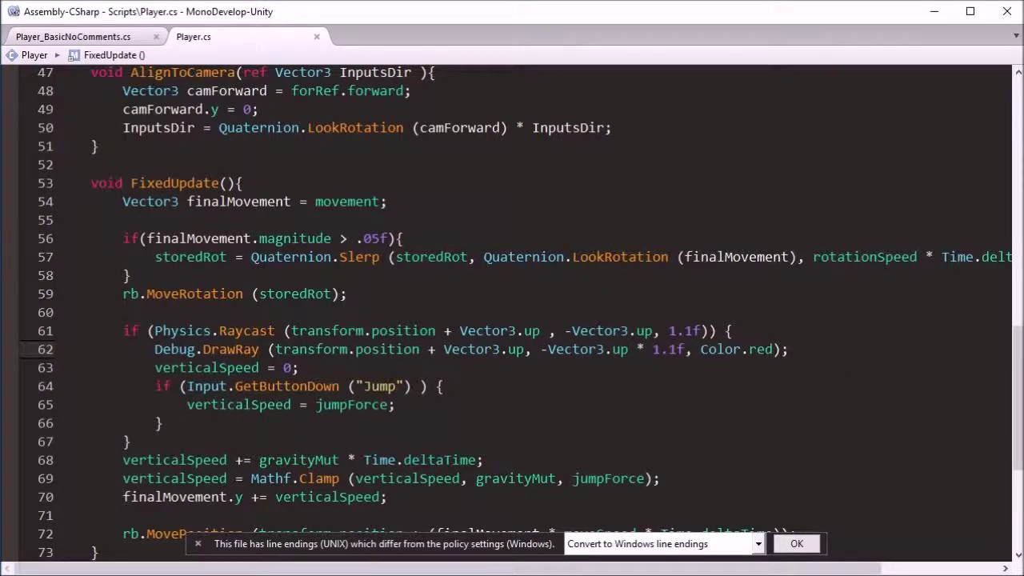
Move the Debug.DrawRay line out of the if block to directly above the Physics.Raycast condition.
drag(812, 354, 805, 336)
key(ctrl+x)
click(716, 315)
key(ctrl+v)
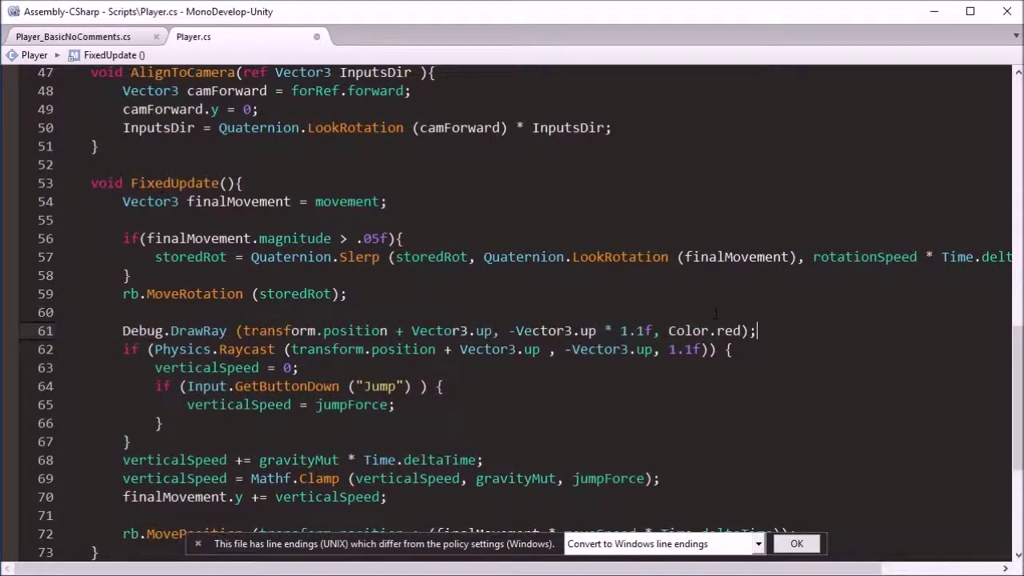
Switch back to Unity, restart the game and check in the Scene view how SimpleRob stands above the Plane.
key(alt+Tab)
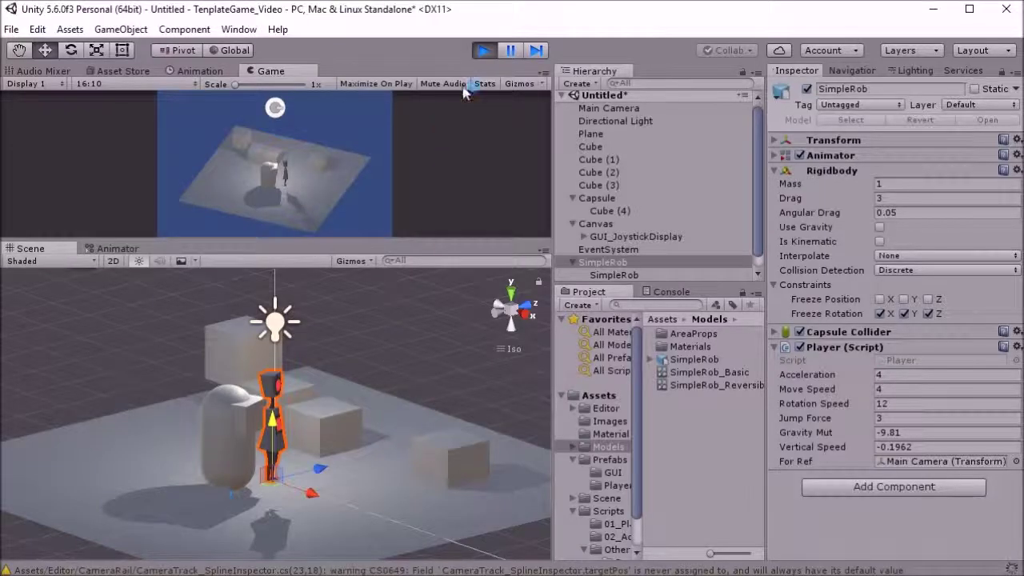
click(480, 53)
click(484, 53)
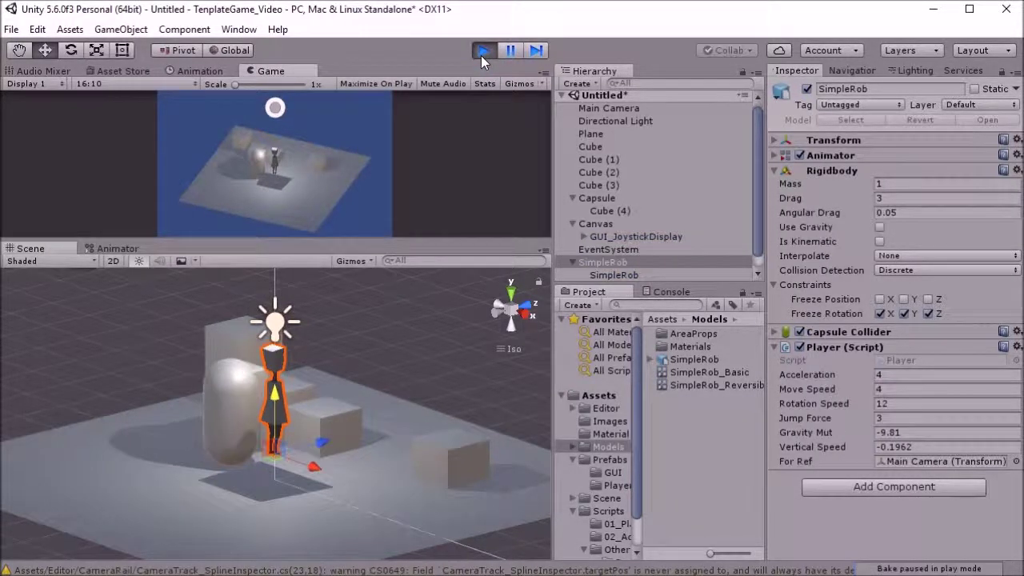
click(124, 53)
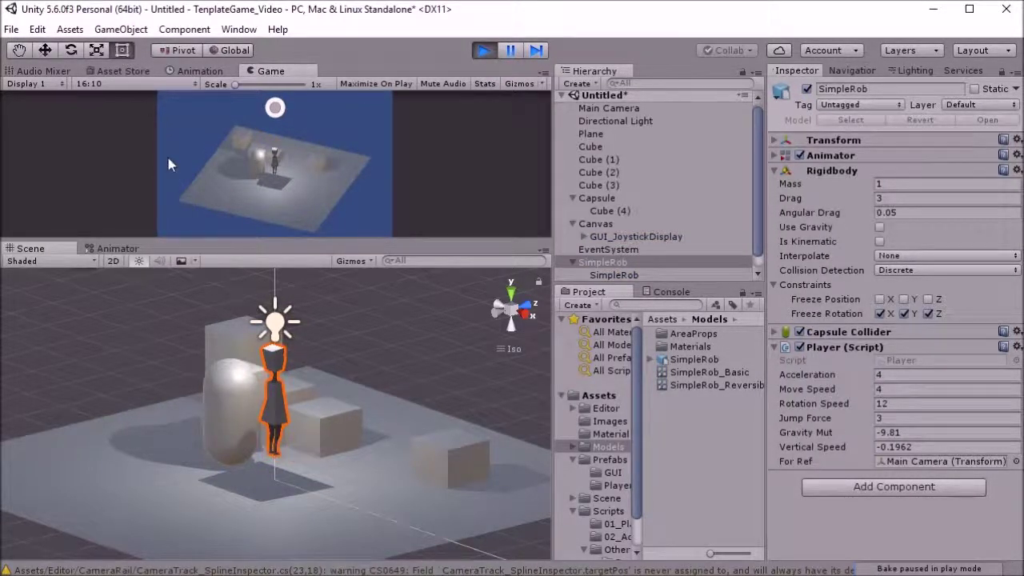
click(328, 499)
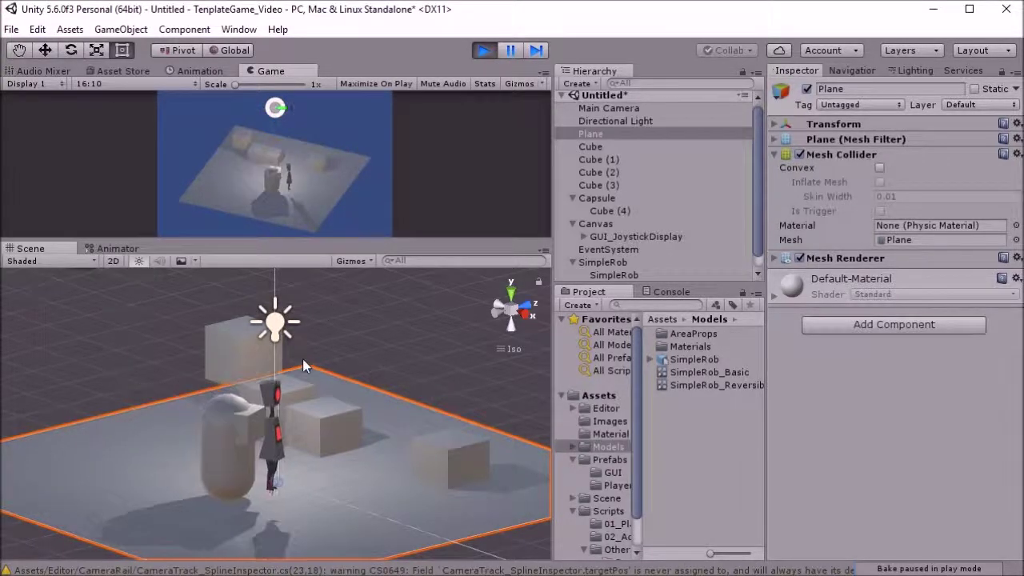
With the game running, set SimpleRob's Capsule Collider to center Y 1, height 2 and radius 0.3.
click(631, 264)
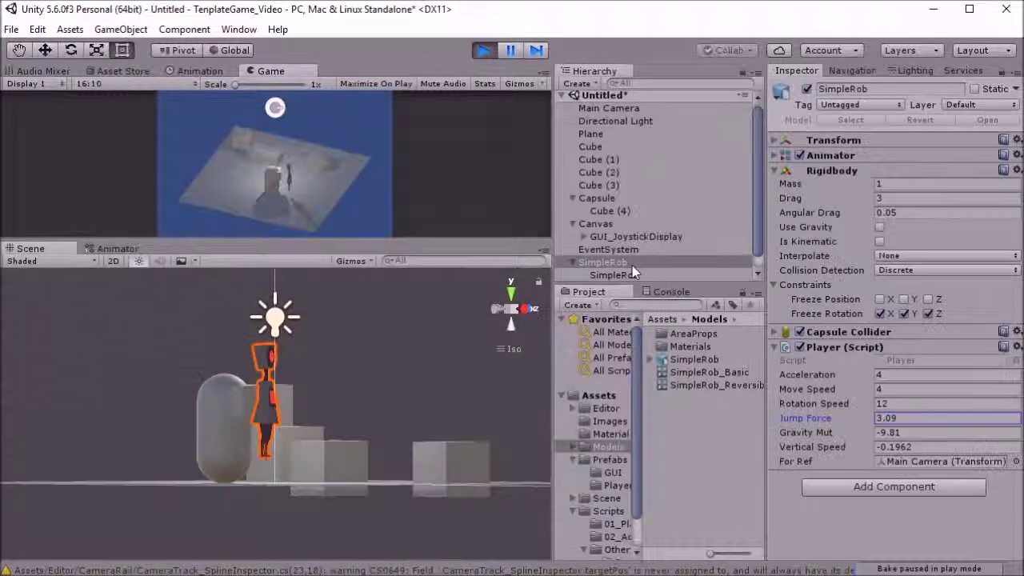
click(773, 333)
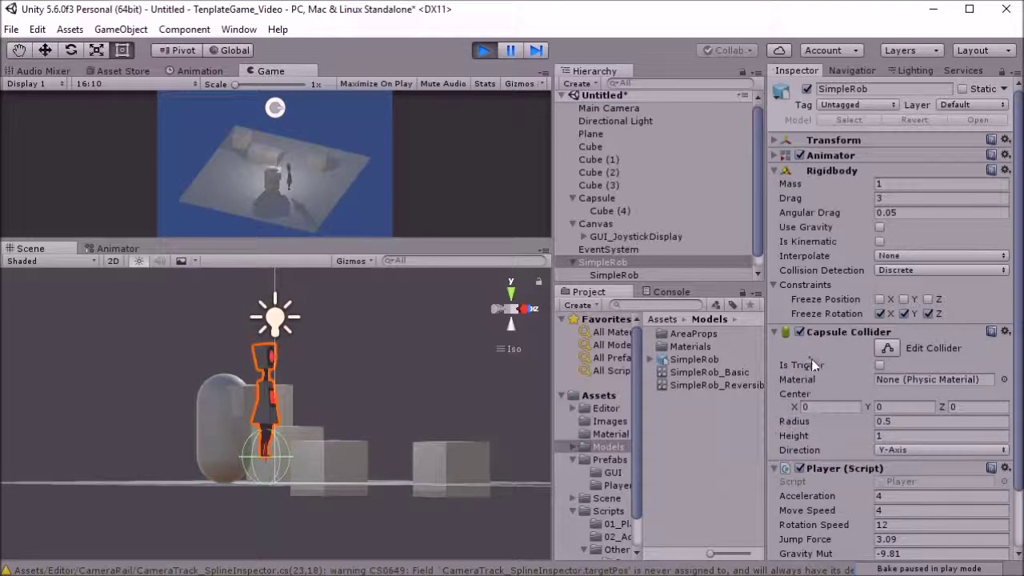
click(902, 406)
text(1)
click(903, 434)
text(2)
drag(836, 423, 820, 422)
Copy the Capsule Collider component, stop the game, and paste the copied values onto SimpleRob's Capsule Collider.
click(1005, 332)
click(860, 462)
click(485, 52)
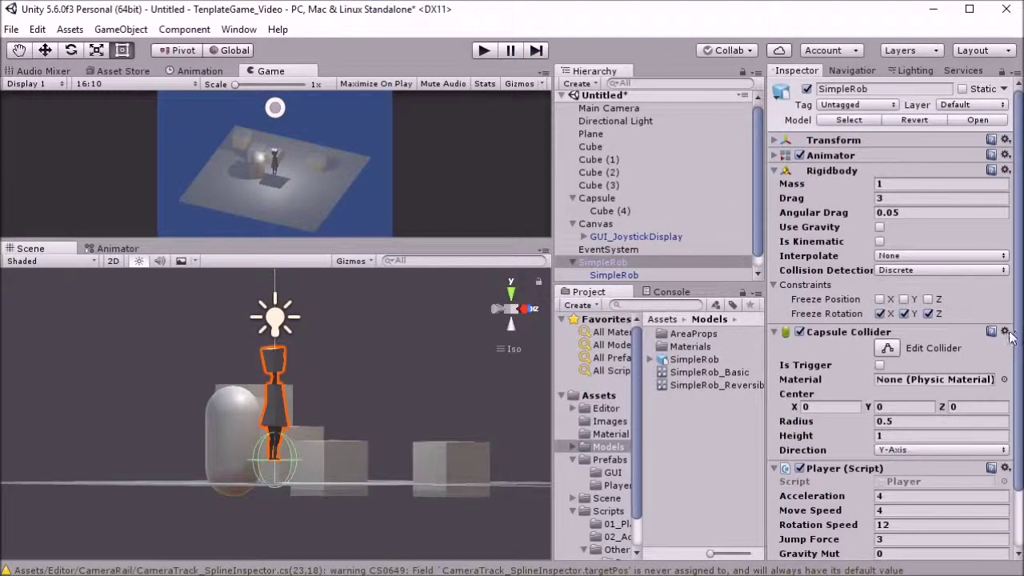
click(1006, 331)
click(936, 496)
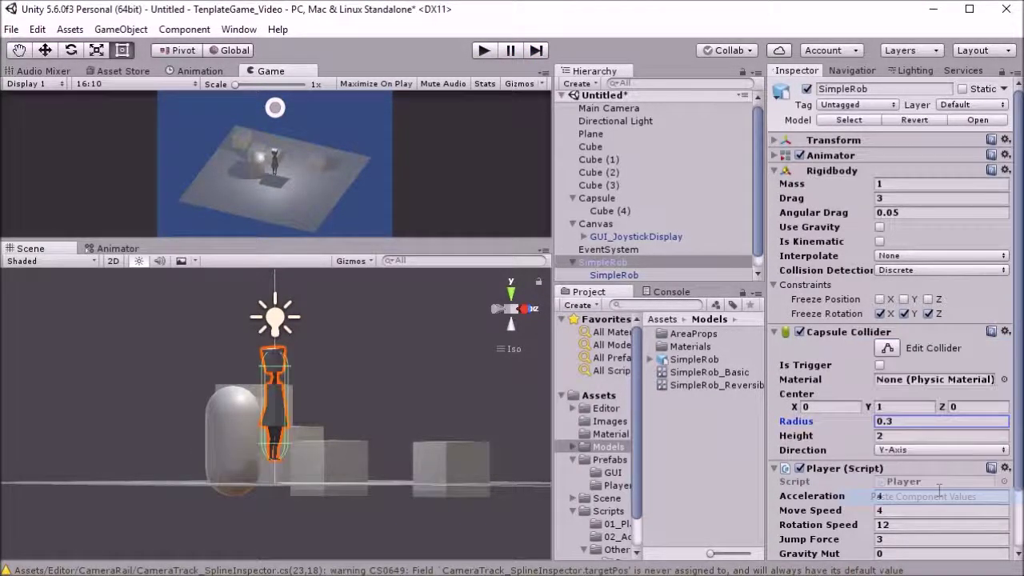
Test SimpleRob in a game run, stop it, and delete the Capsule from the scene.
alt+drag(384, 336, 420, 264)
click(484, 51)
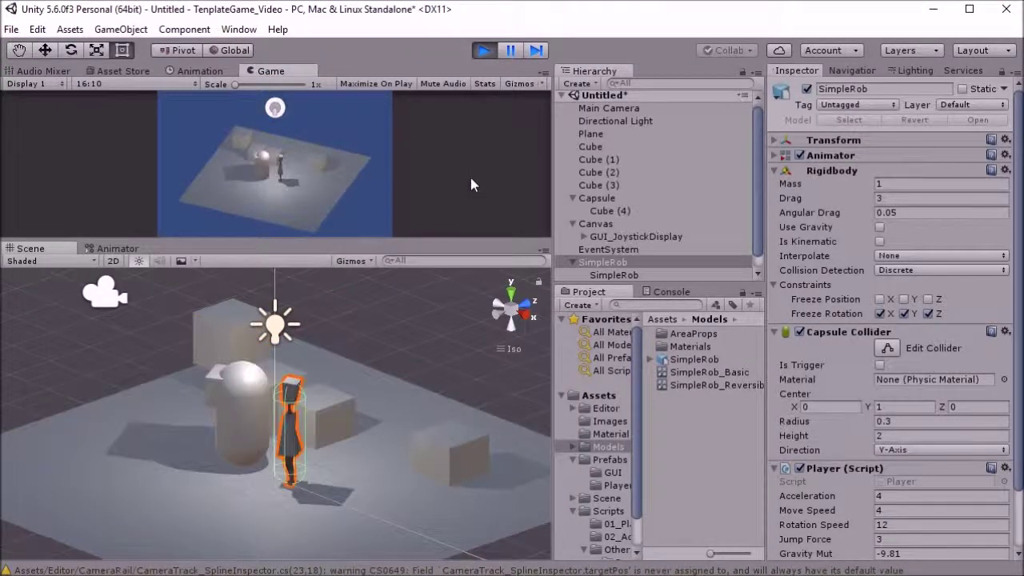
click(484, 50)
click(630, 199)
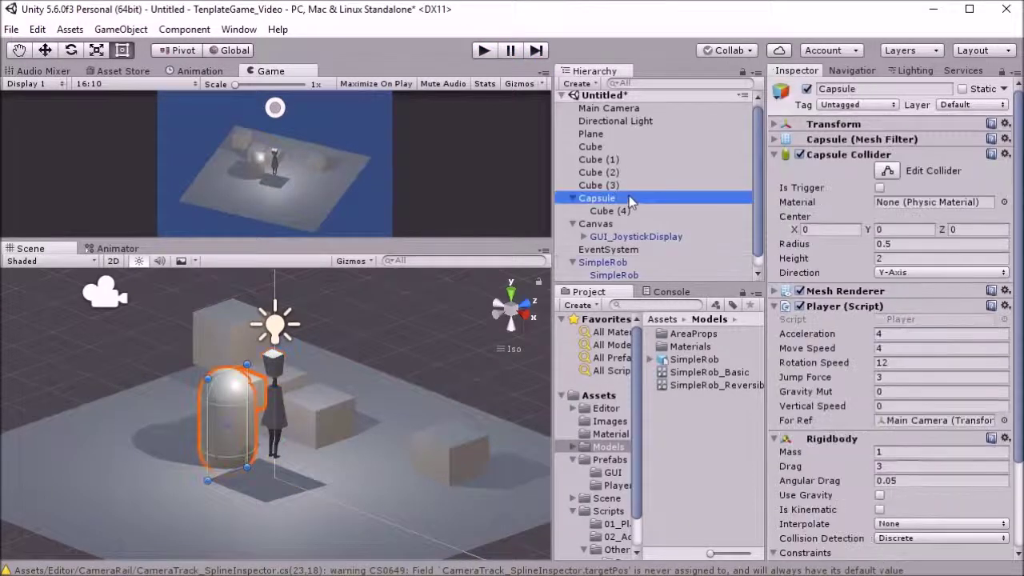
key(Delete)
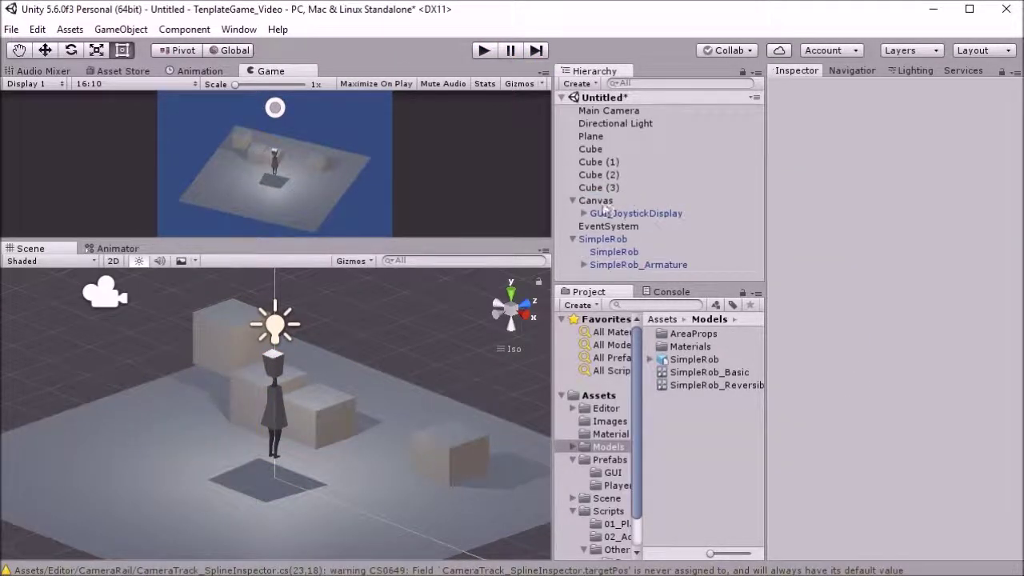
Collapse Canvas and SimpleRob in the hierarchy, and fold SimpleRob's Rigidbody and Capsule Collider components.
click(598, 202)
click(572, 200)
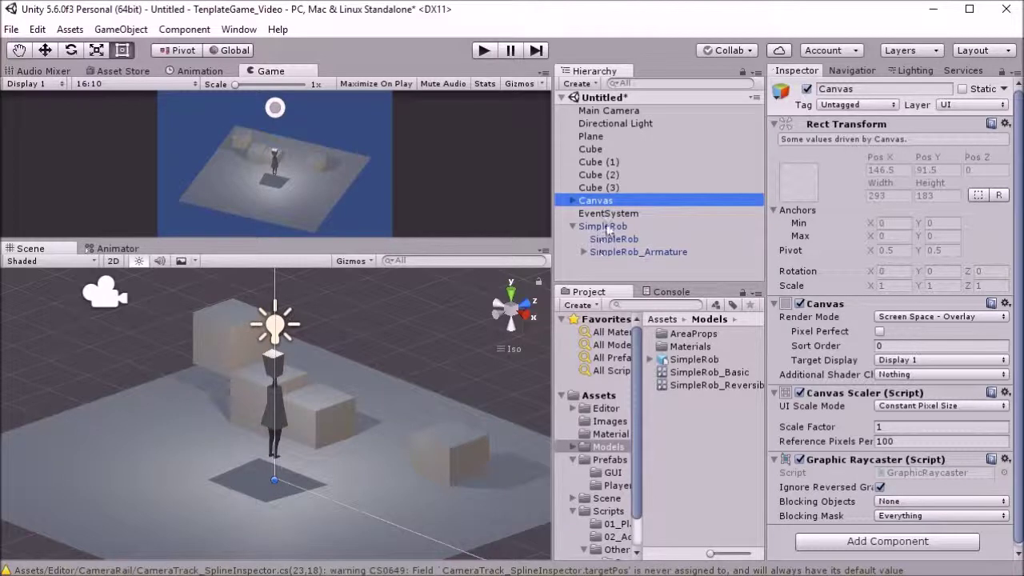
click(582, 226)
click(573, 227)
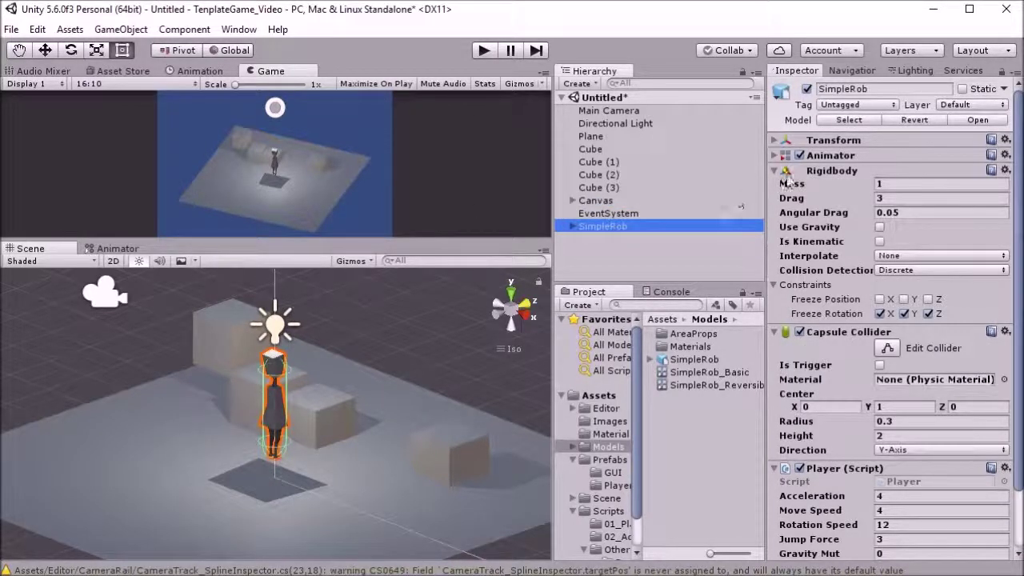
click(774, 170)
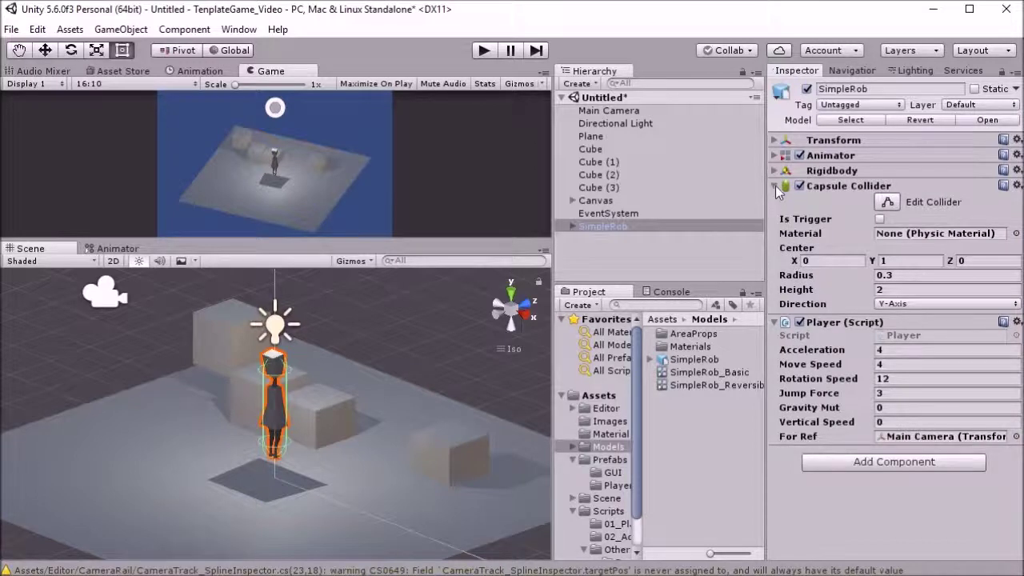
click(774, 185)
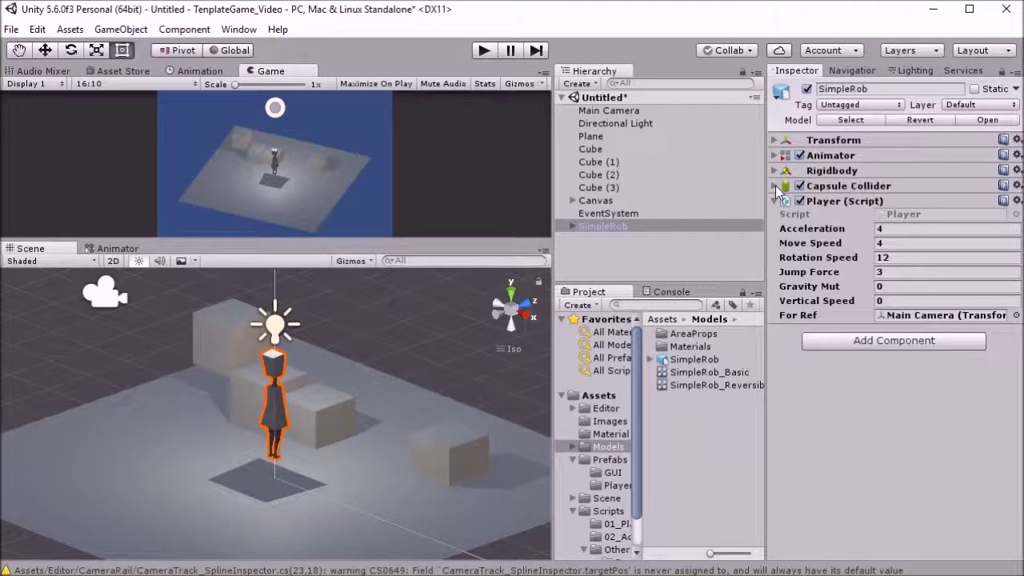
Add a new animation clip to the SimpleRob model's import settings with the source take SimpleRob_Armature|SimpleRob_Movement.001.
click(674, 360)
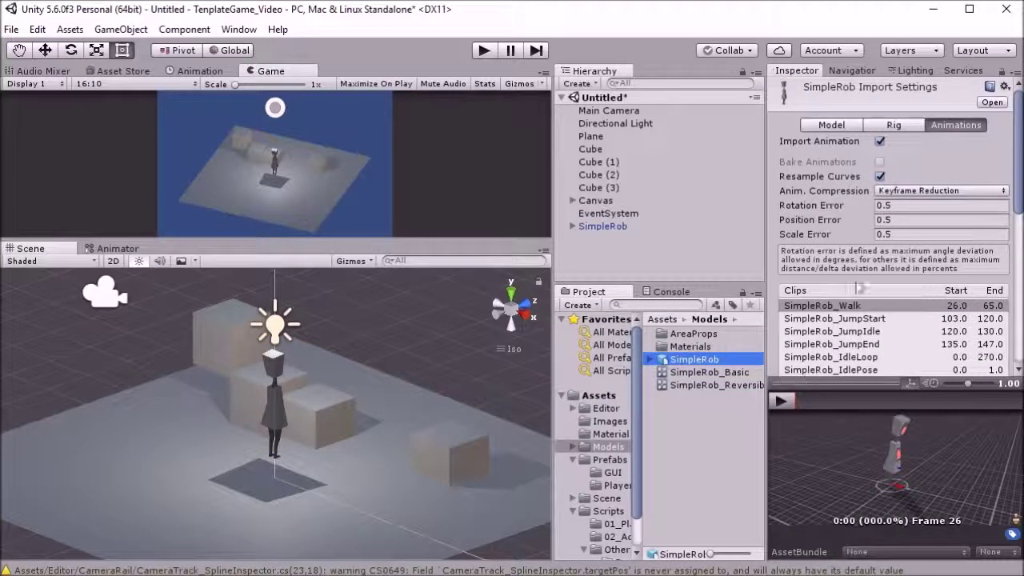
scroll(872, 212, down, 5)
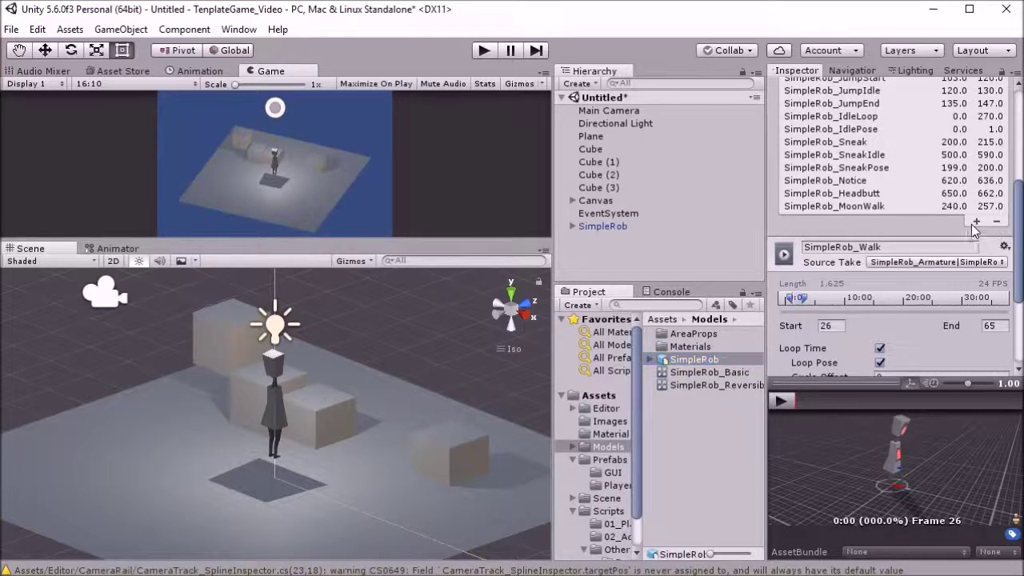
click(975, 222)
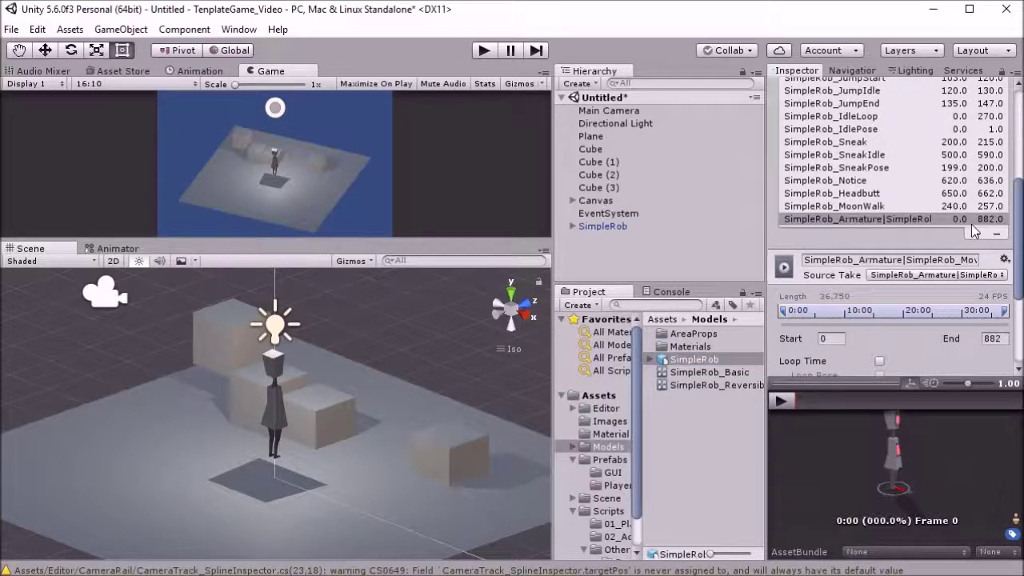
click(946, 278)
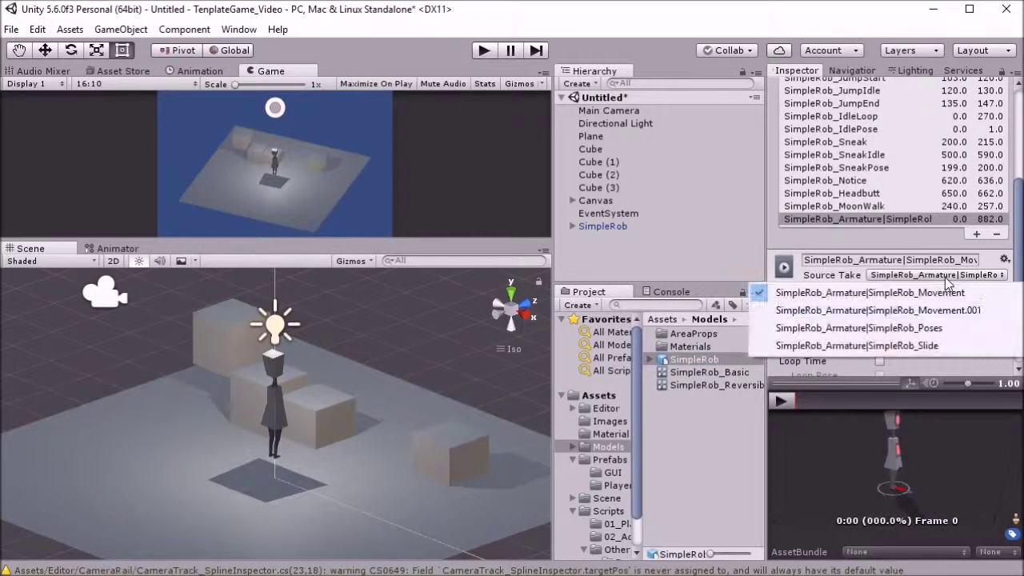
click(887, 308)
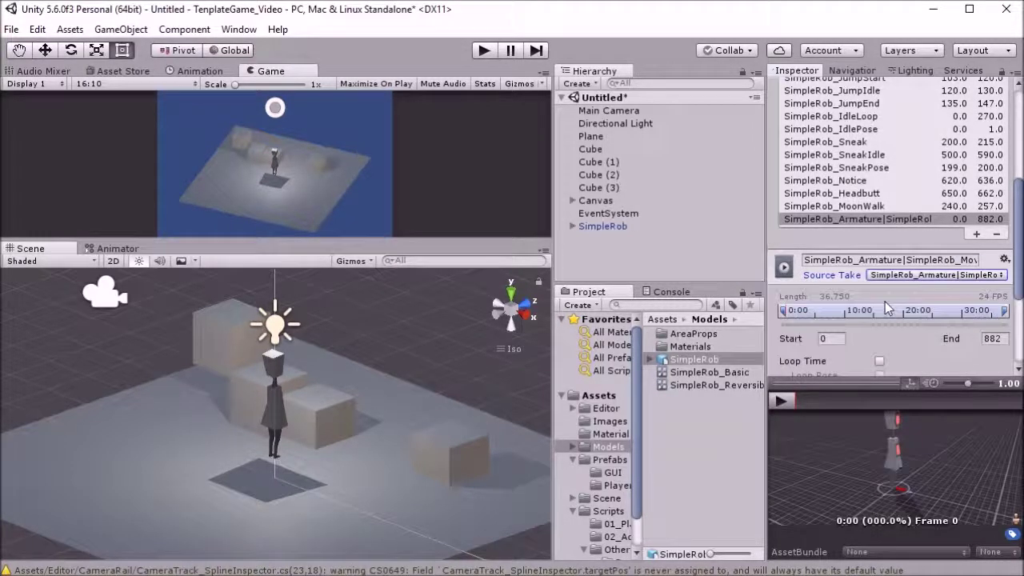
Play the new clip's preview and scrub through its frames to examine the recorded movements.
click(781, 404)
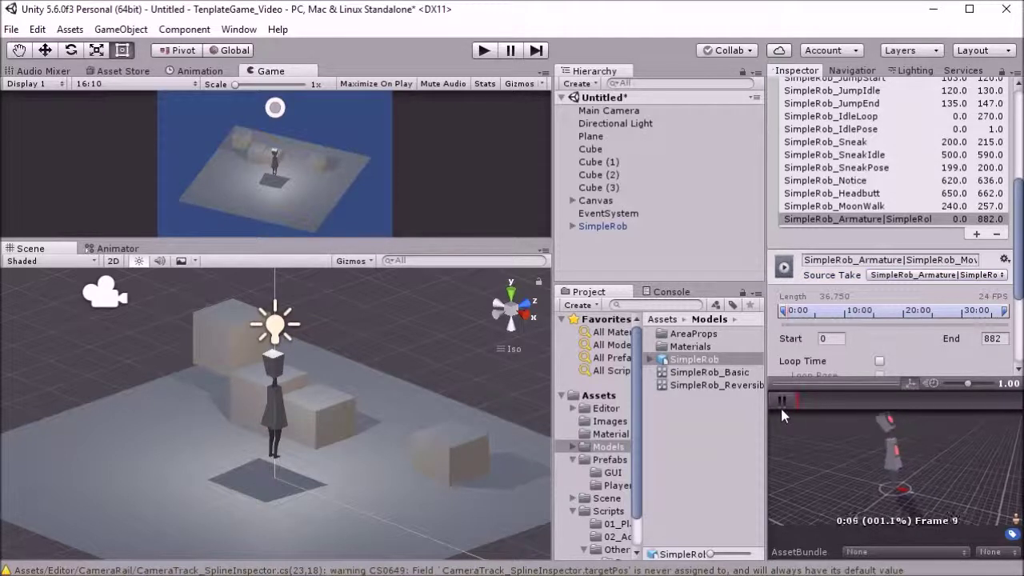
mouse_move(799, 400)
mouse_down()
mouse_move(1018, 408)
mouse_move(18, 410)
mouse_move(1006, 410)
mouse_move(978, 411)
mouse_up()
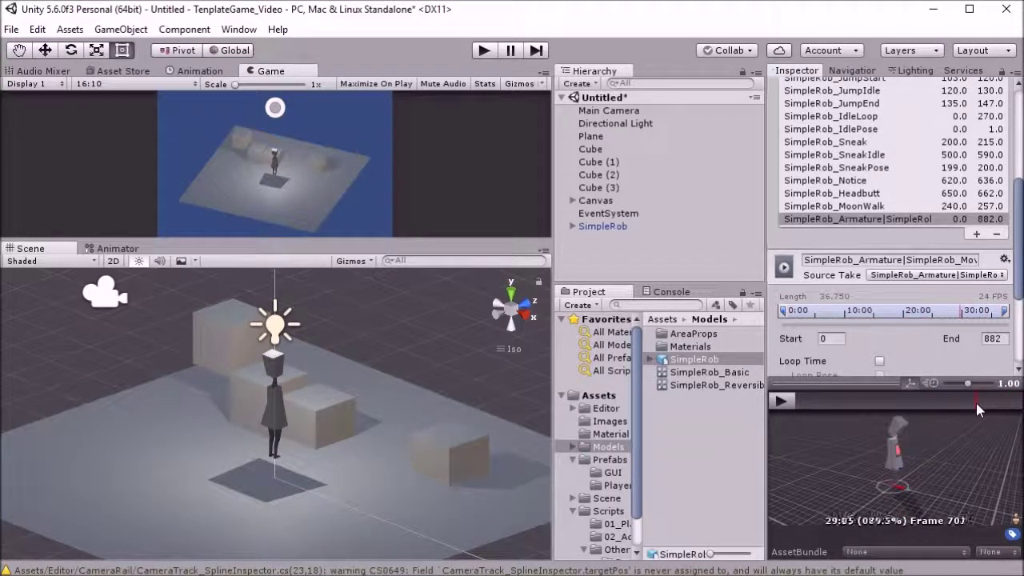
scroll(911, 295, up, 1)
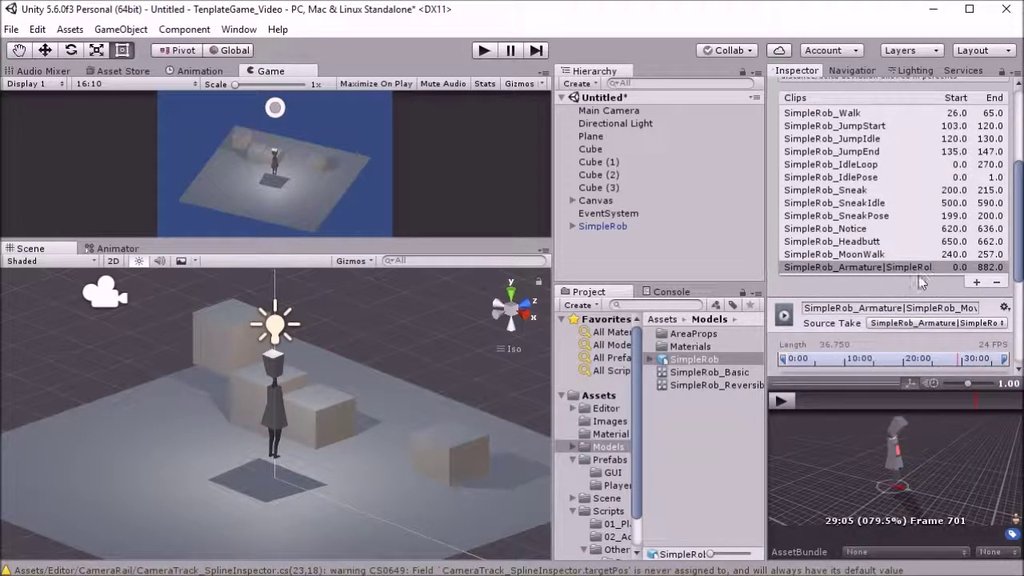
scroll(914, 278, down, 1)
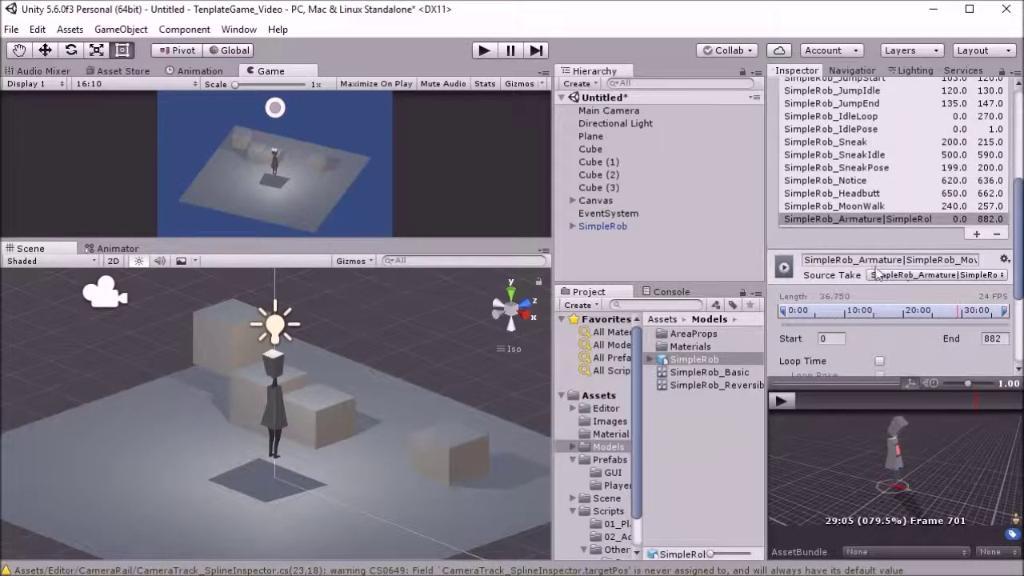
Rename the new clip SimpleRob_Exsample and enable Loop Time for it.
click(909, 259)
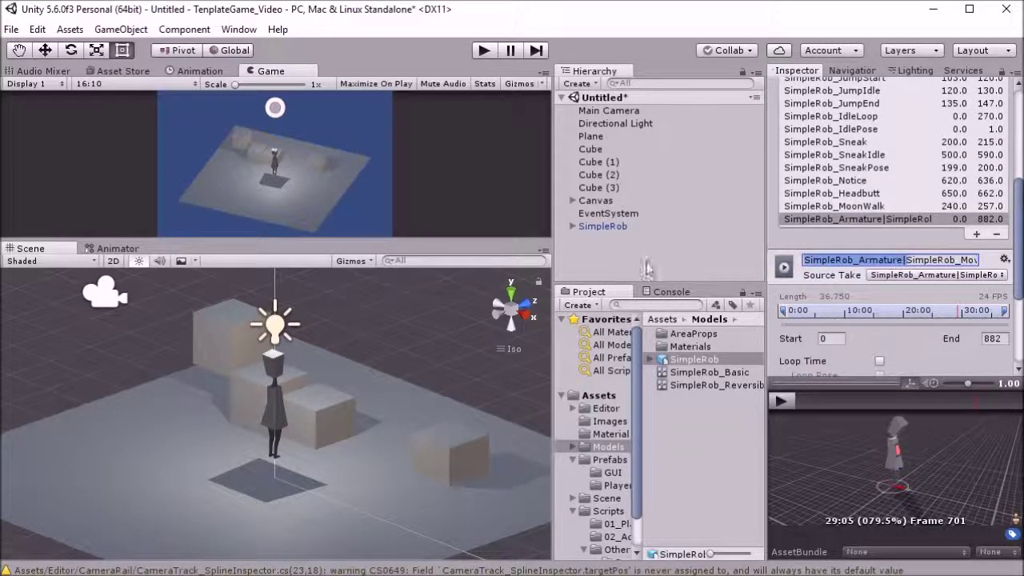
key(BackSpace)
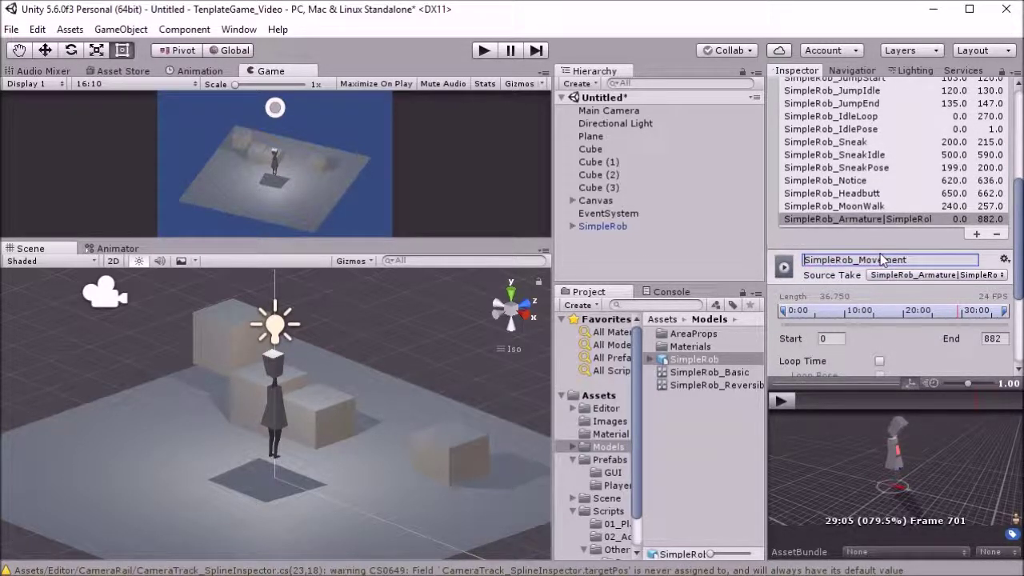
drag(908, 262, 861, 265)
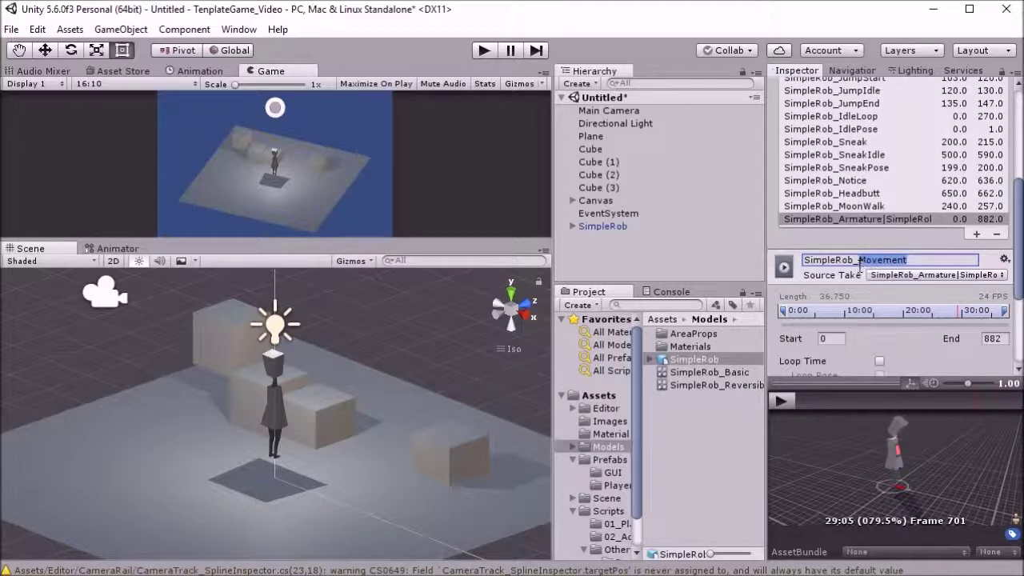
text(Exsampl)
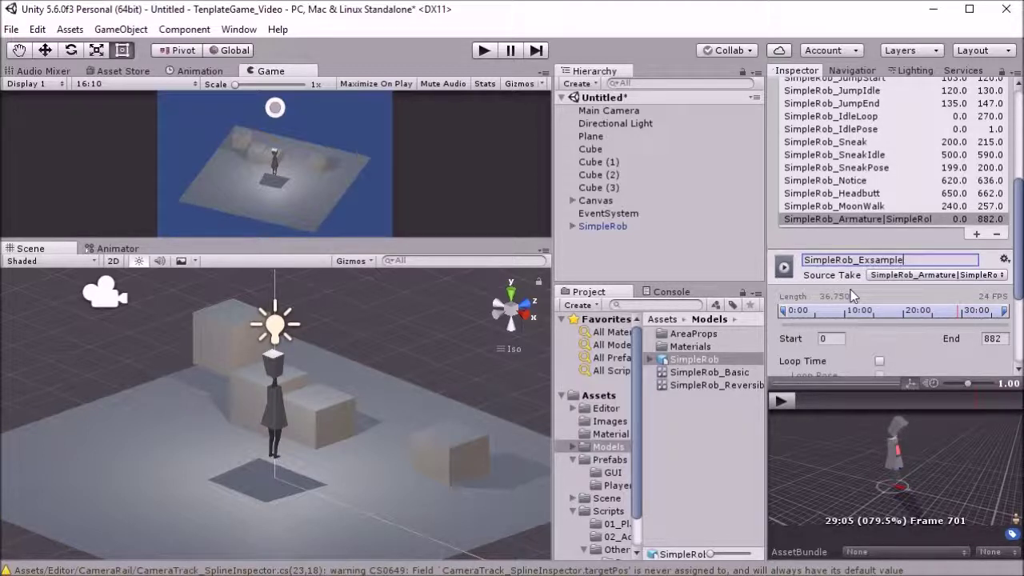
key(Return)
click(880, 362)
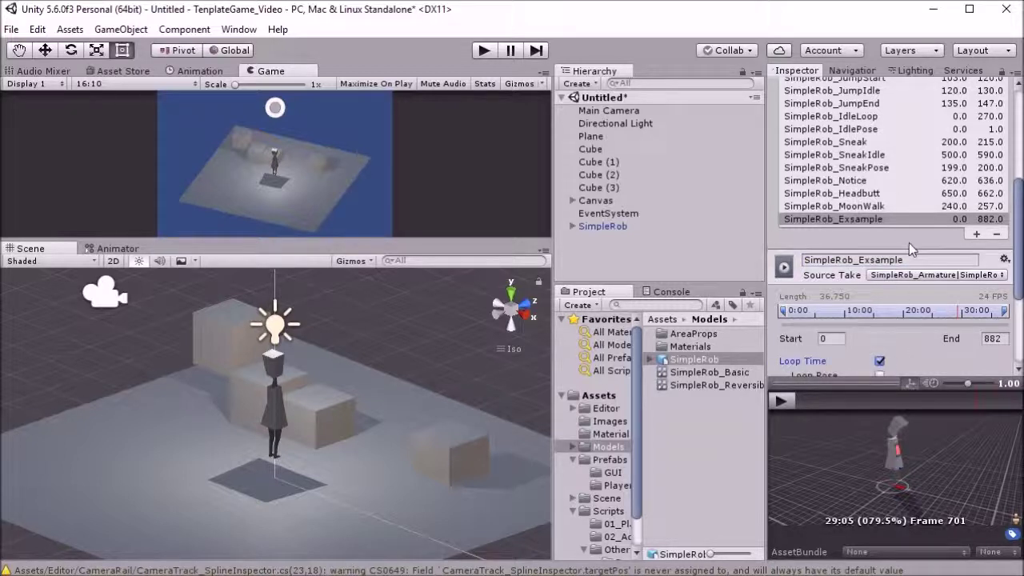
Set the SimpleRob_Exsample clip's frame range to start 240 and end 257.
click(828, 338)
text(240)
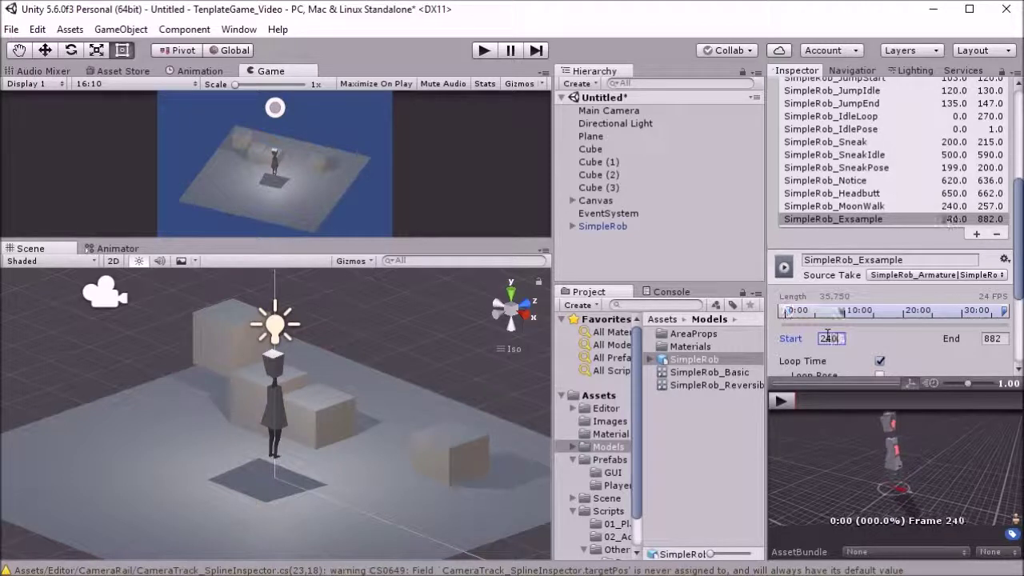
click(1000, 338)
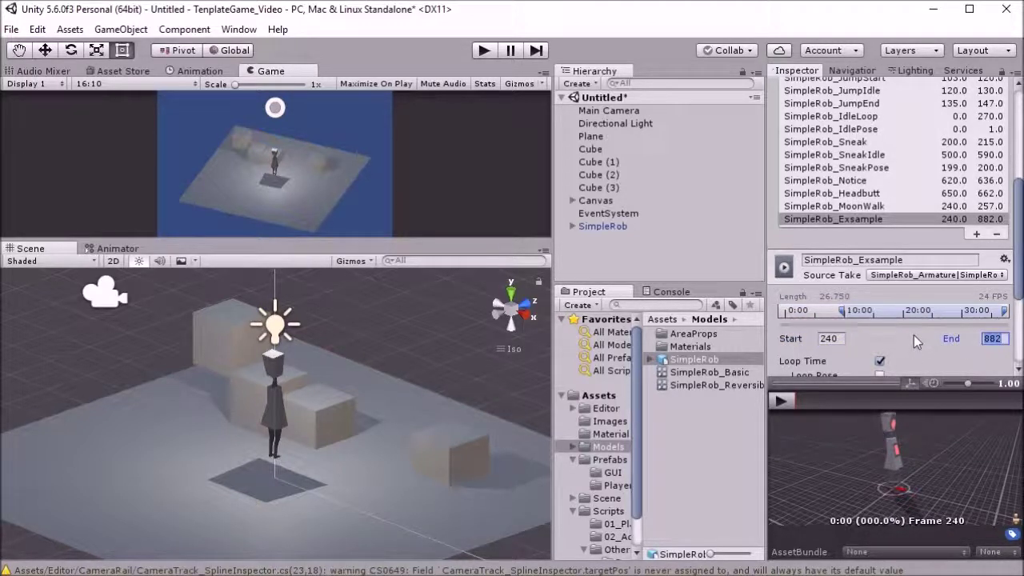
text(257)
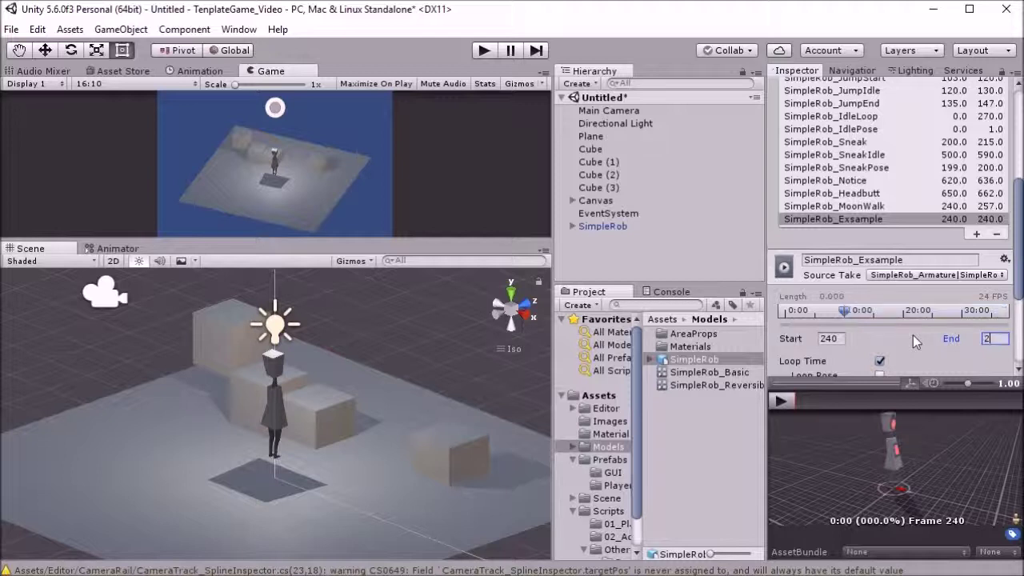
Preview the trimmed SimpleRob_Exsample clip in motion and enable Loop Pose for it.
click(784, 399)
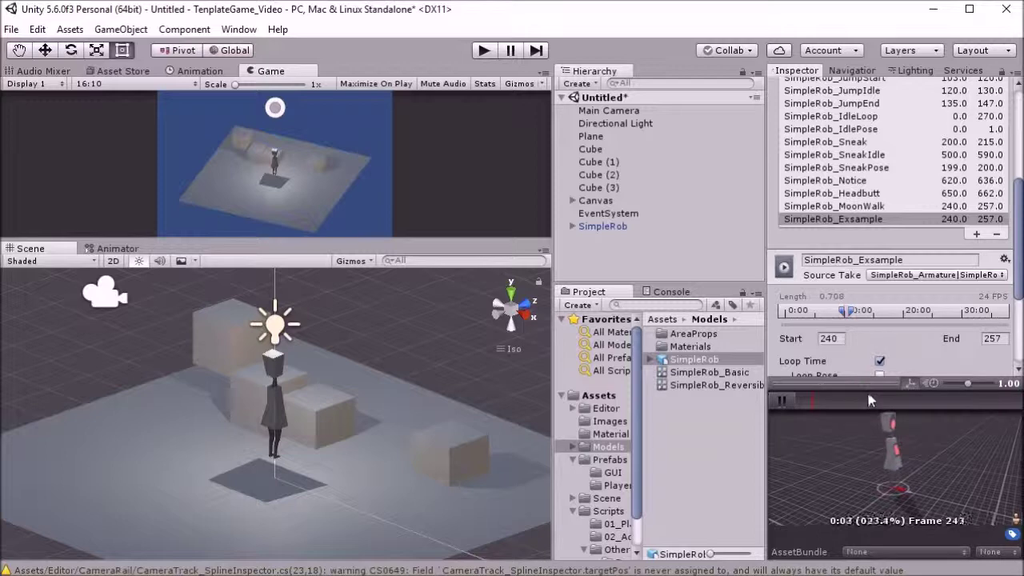
drag(874, 383, 871, 429)
scroll(901, 356, down, 3)
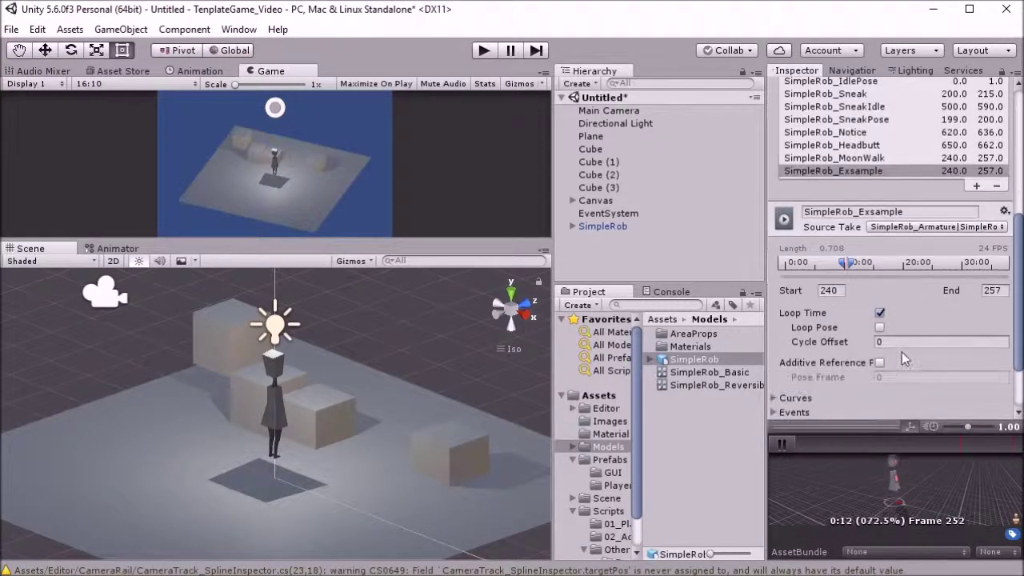
click(880, 327)
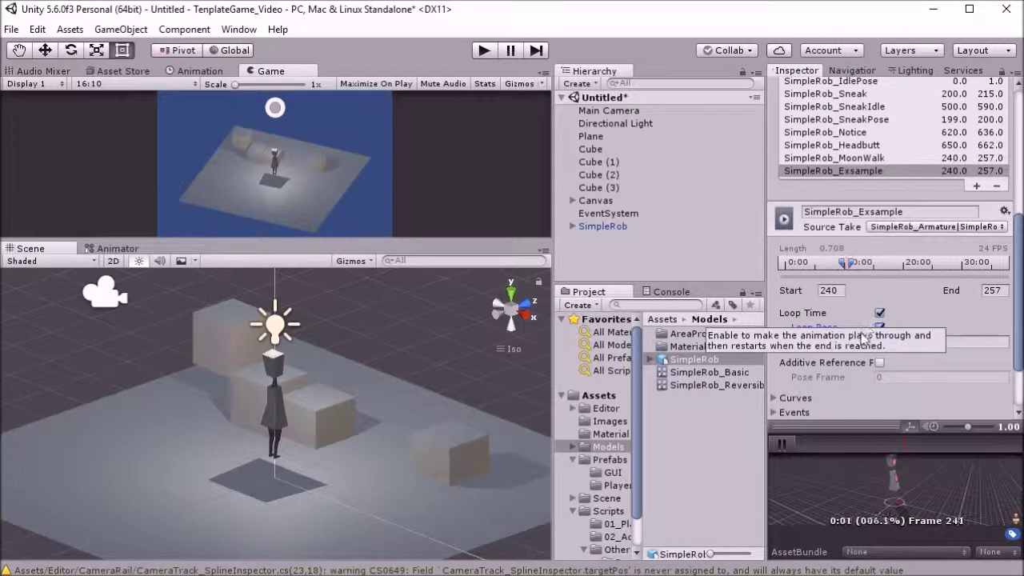
scroll(880, 332, up, 10)
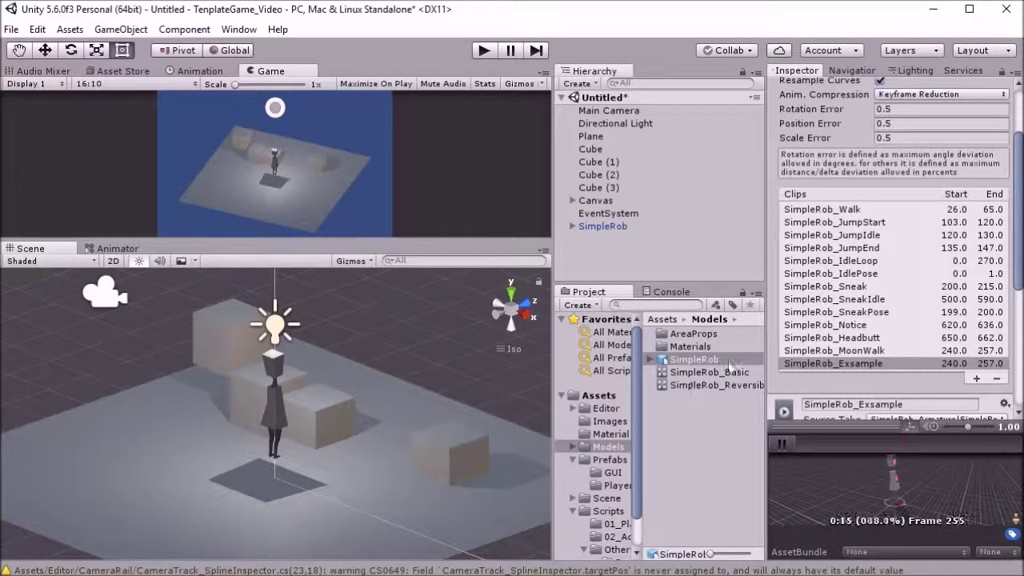
Expand the SimpleRob model in the Models folder and inspect its SimpleRob_Exsample clip.
click(724, 373)
click(556, 329)
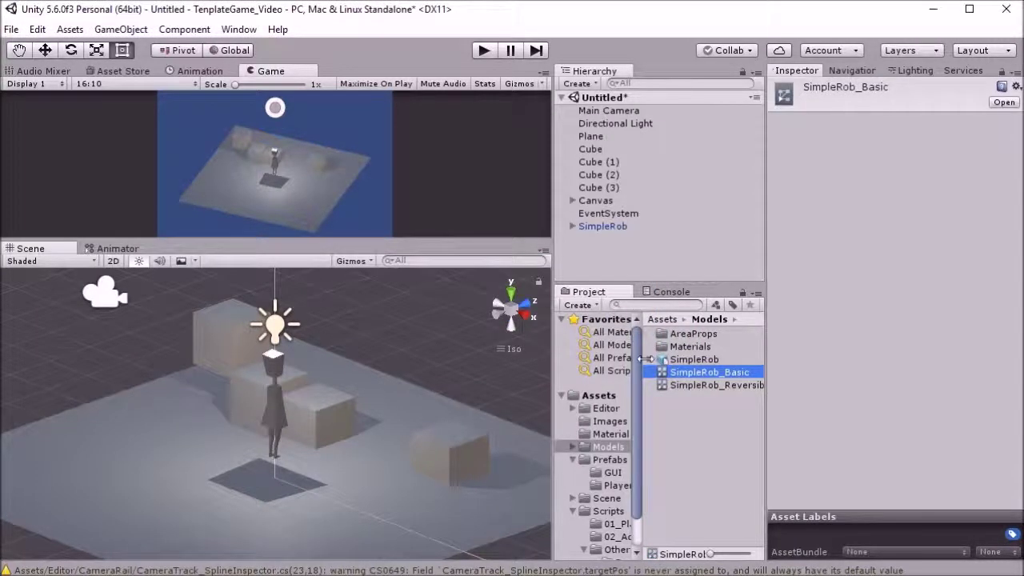
click(650, 359)
scroll(688, 372, down, 2)
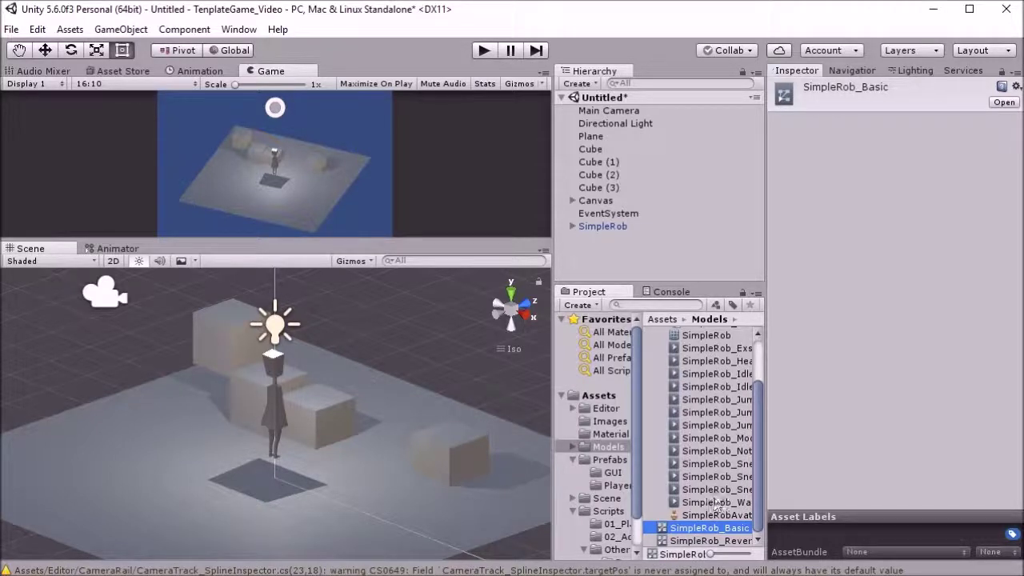
click(718, 350)
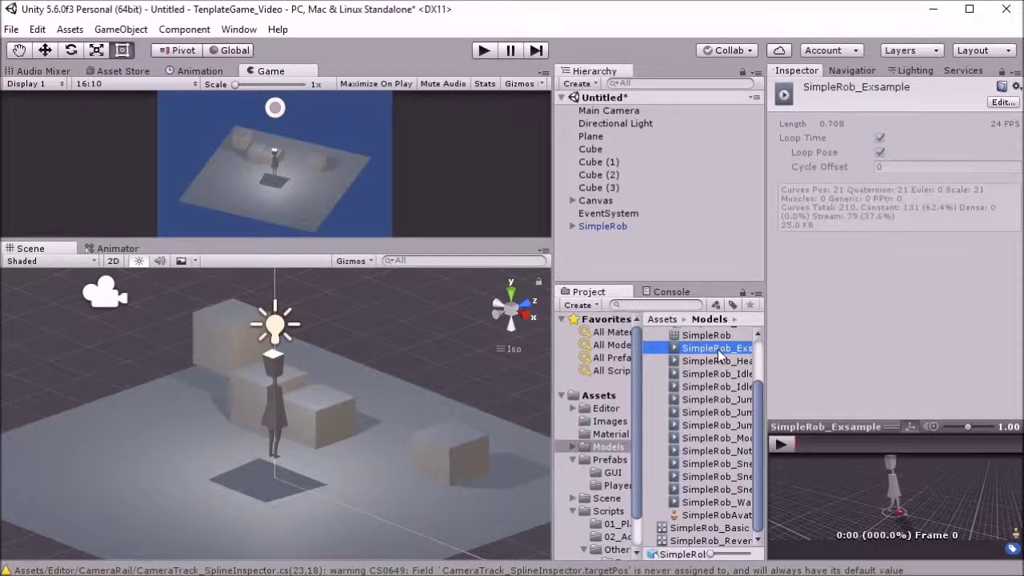
scroll(717, 349, up, 3)
Show SimpleRob's Animator settings and assign the SimpleRob_IdleLoop clip to the SimpleRob object in the scene.
drag(573, 226, 592, 231)
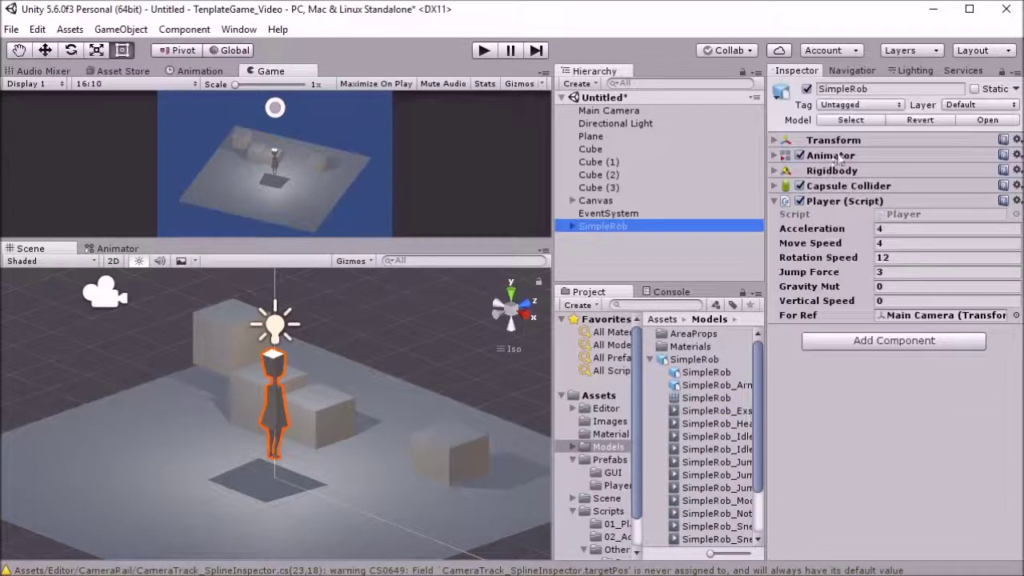
click(773, 155)
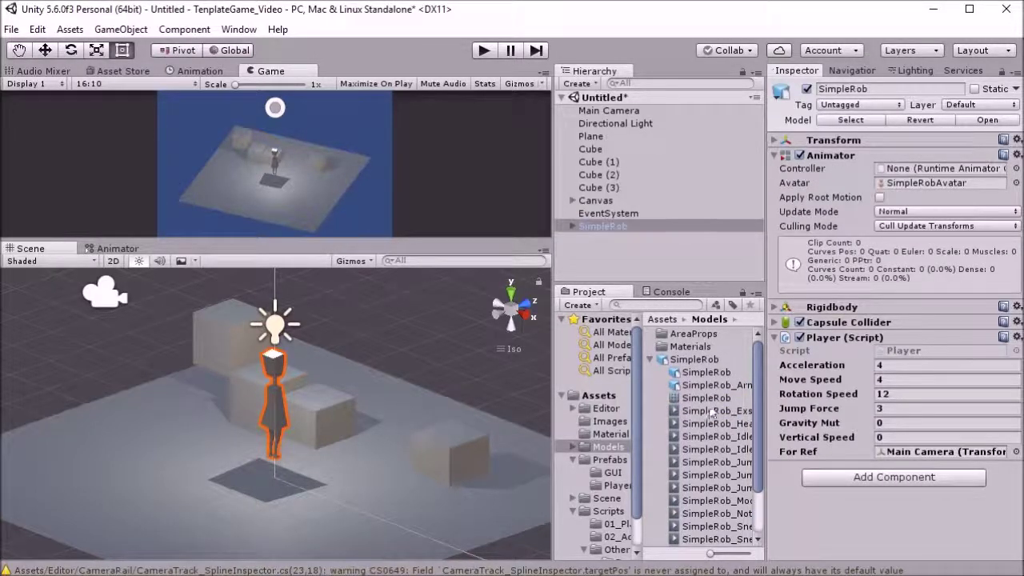
drag(550, 396, 469, 396)
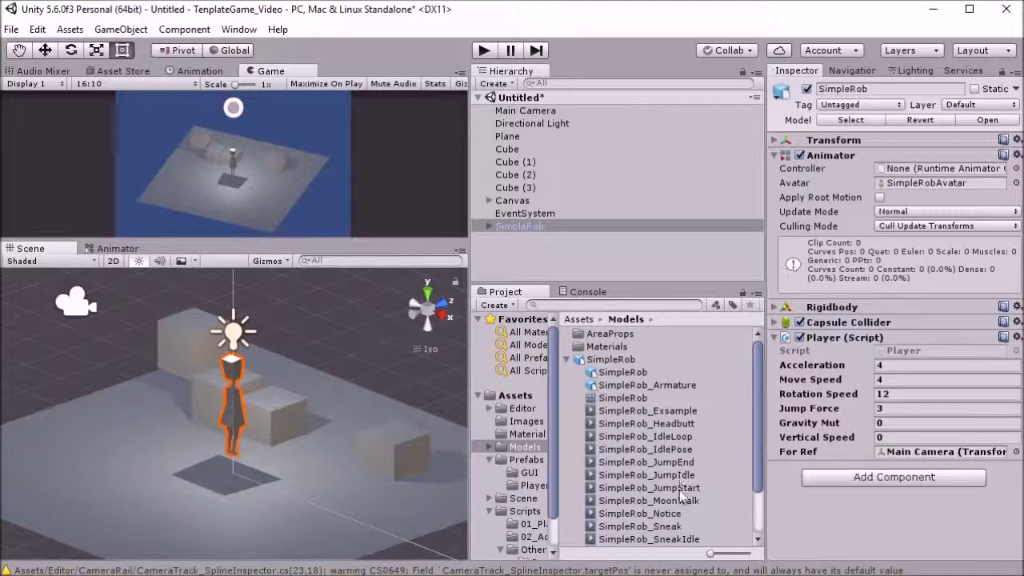
drag(679, 442, 531, 231)
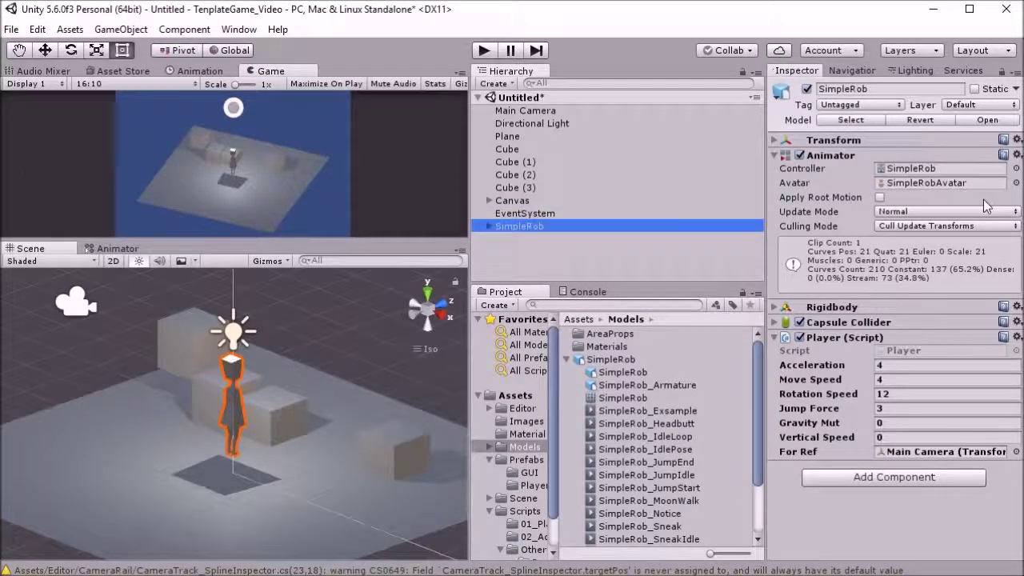
Rename the SimpleRob controller asset in Models to SimpleRob_Animator and widen the Scene and Game views.
click(927, 169)
click(629, 518)
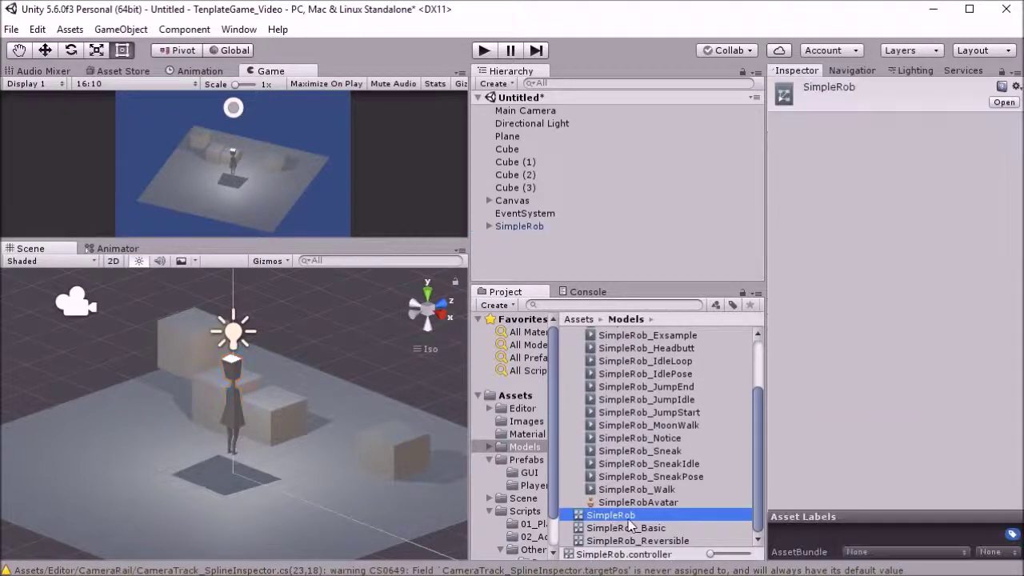
key(F2)
text(_Animator)
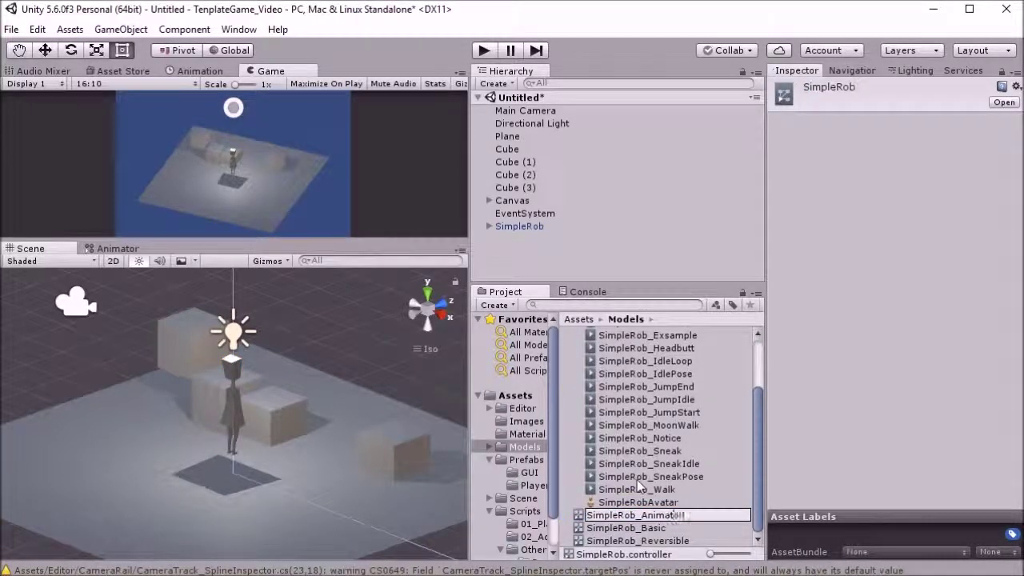
key(Return)
drag(467, 345, 522, 332)
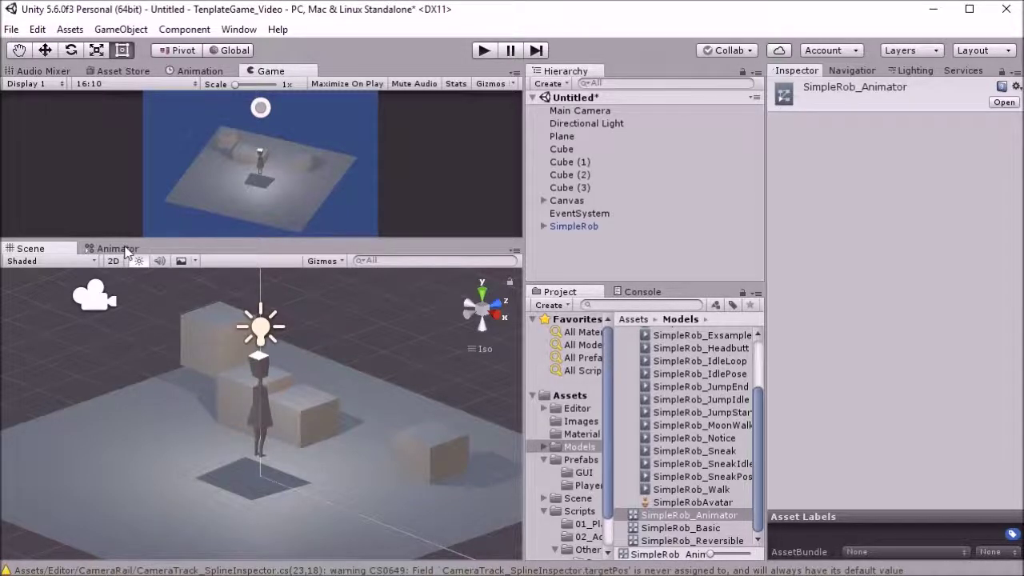
Show the SimpleRob_Animator state graph, widen it, and place the SimpleRob_IdleLoop state beside Entry.
click(116, 249)
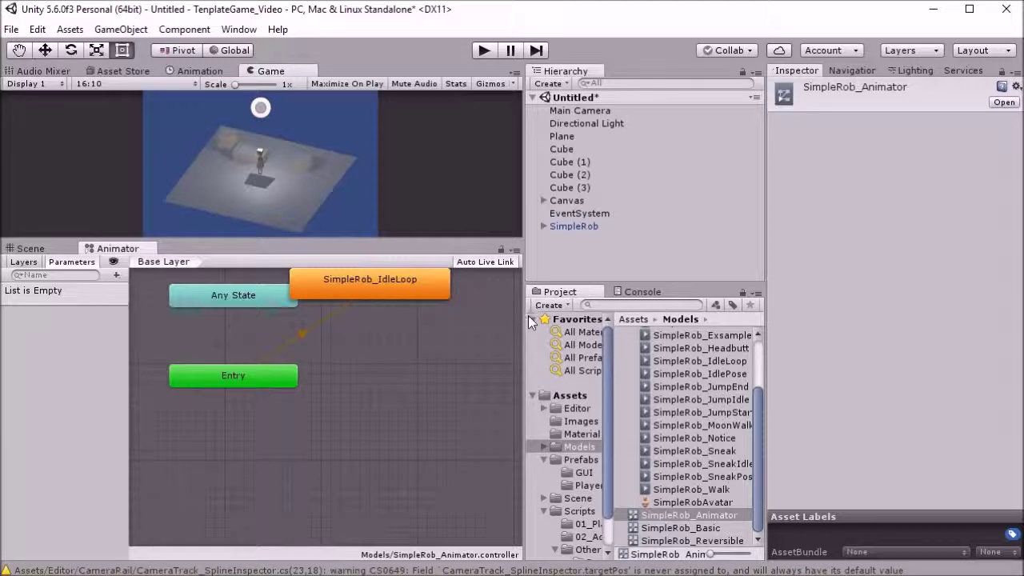
drag(526, 320, 616, 320)
drag(391, 296, 425, 390)
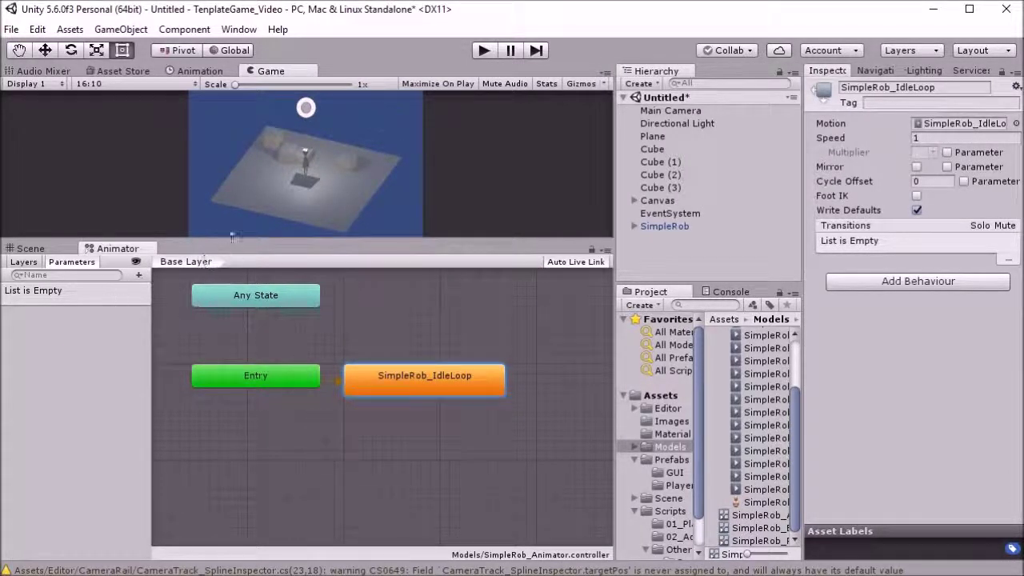
Make the Game view taller, play-test SimpleRob moving with its idle animation, and stop the test.
drag(236, 242, 236, 350)
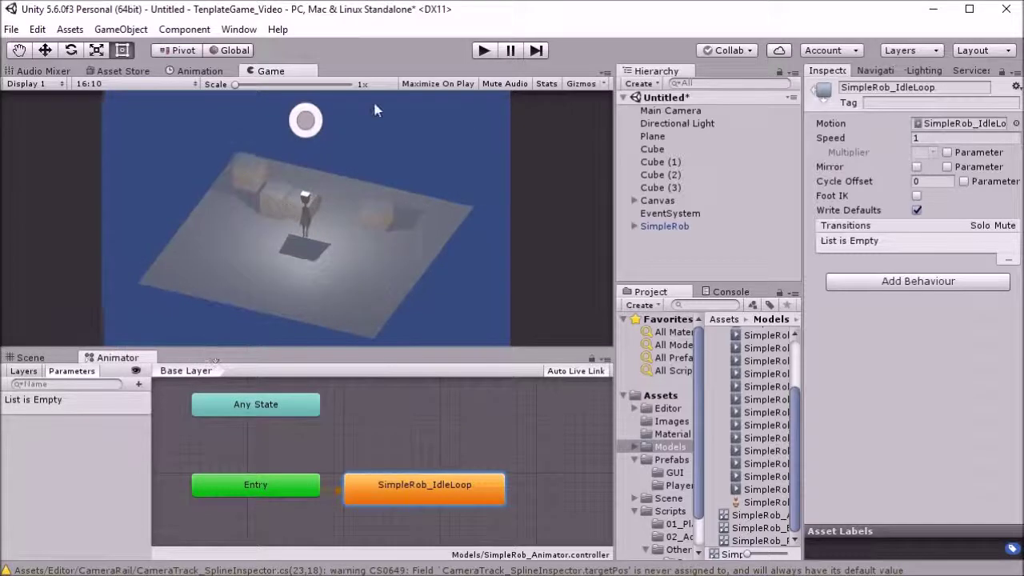
click(484, 50)
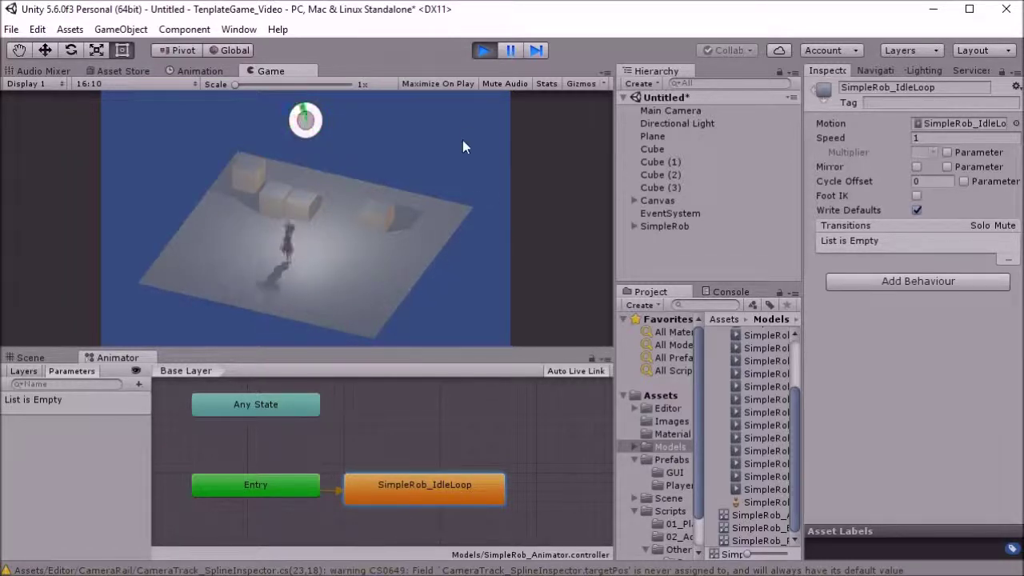
click(482, 54)
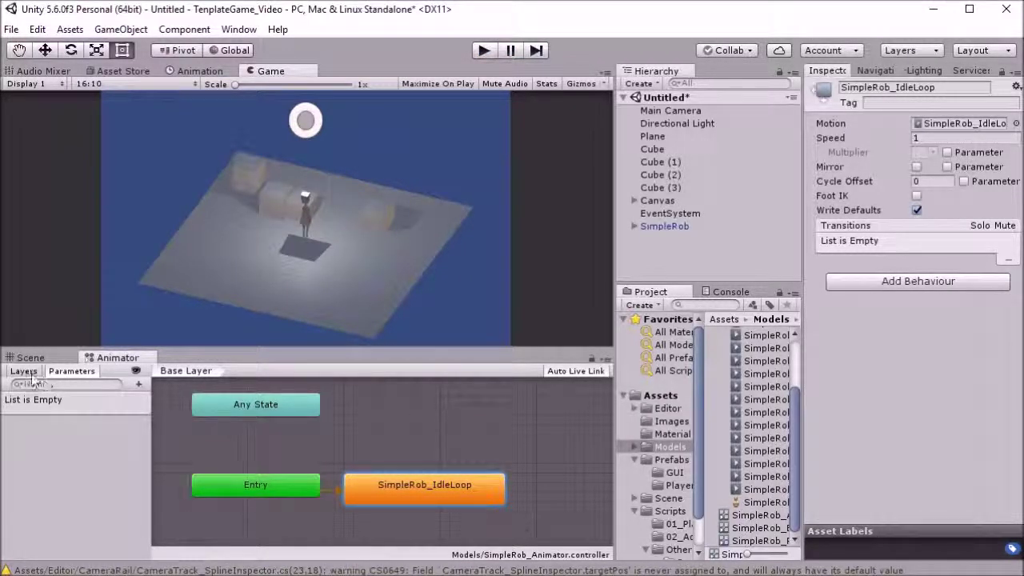
Add a Float parameter named Speed to the animator controller.
click(140, 385)
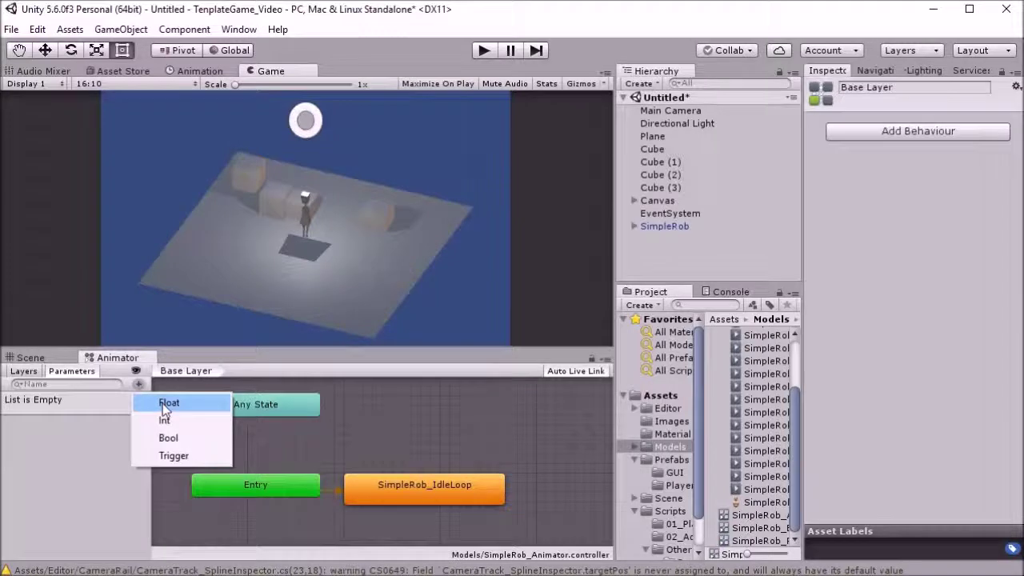
click(164, 406)
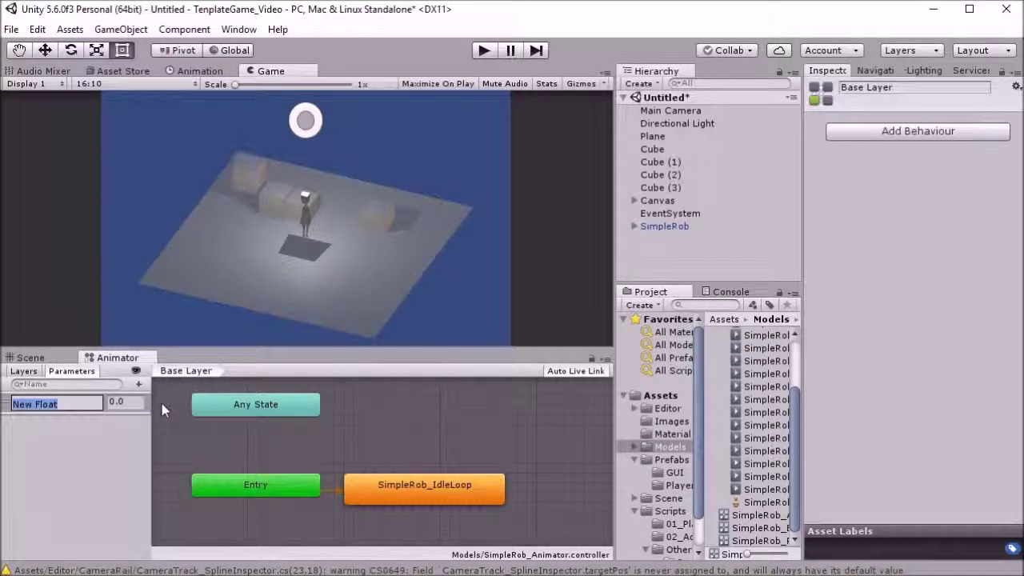
text(SPee)
key(BackSpace)
key(BackSpace)
key(BackSpace)
text(peed)
key(Return)
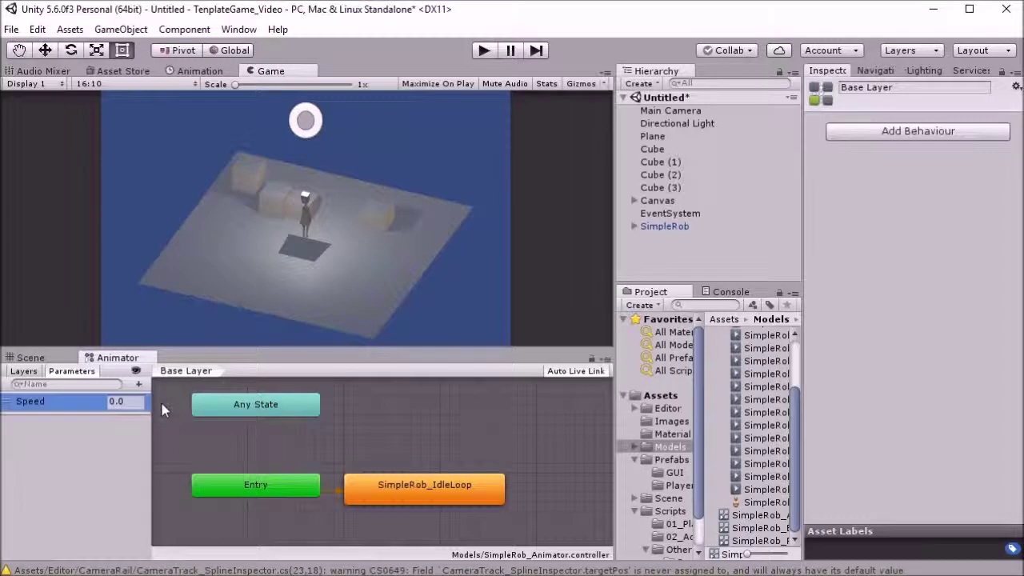
Add a Trigger parameter named Jump to the animator controller.
click(138, 384)
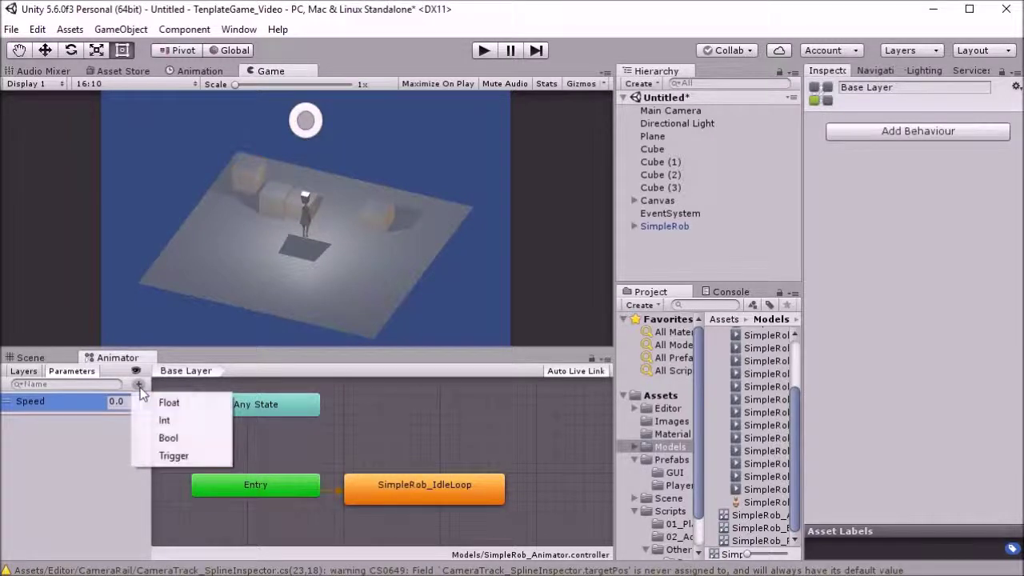
click(180, 455)
text(Jump)
key(Return)
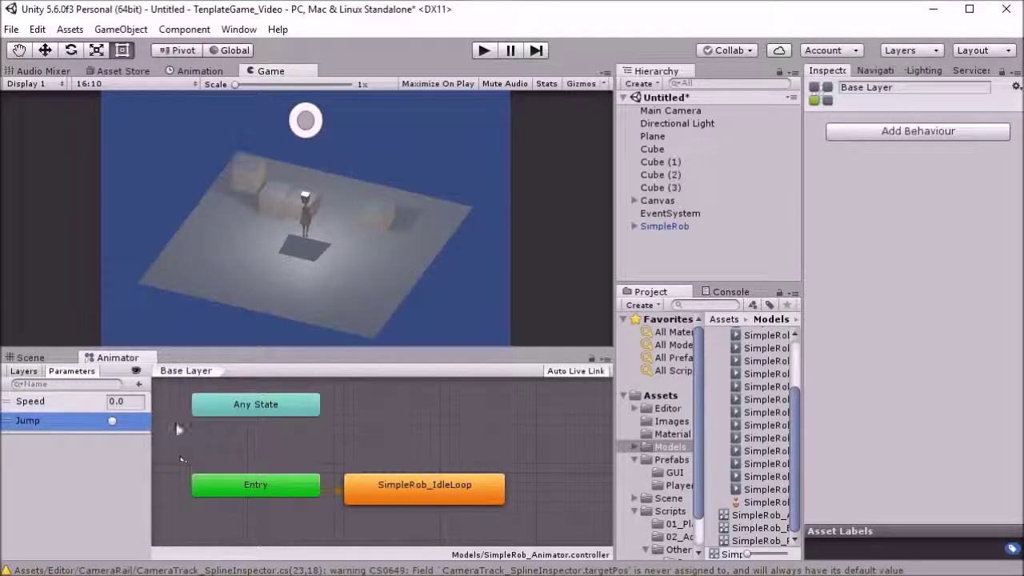
Add a Bool parameter named Grounded to the animator controller.
click(139, 385)
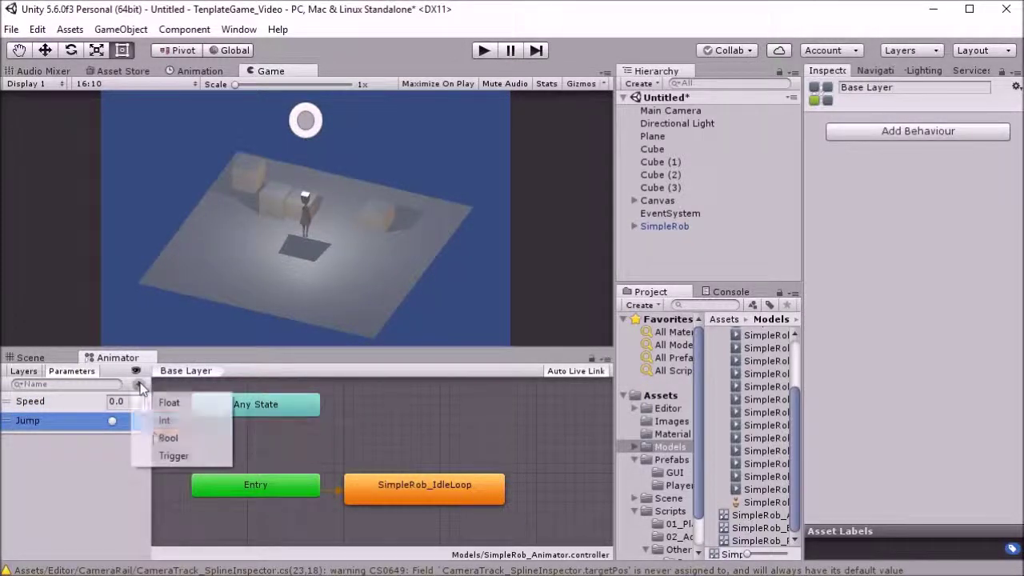
click(178, 437)
text(Grounded)
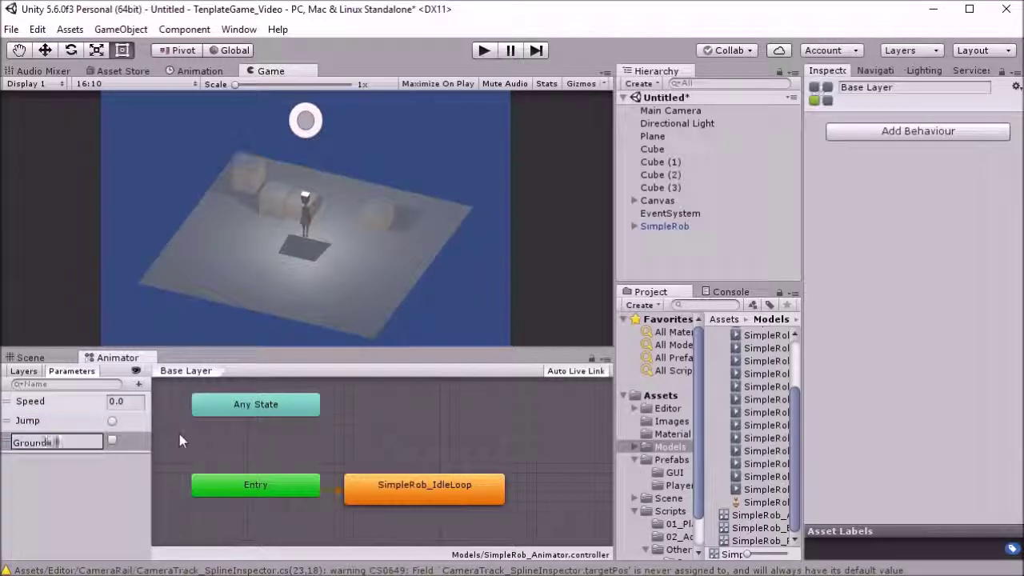
key(Return)
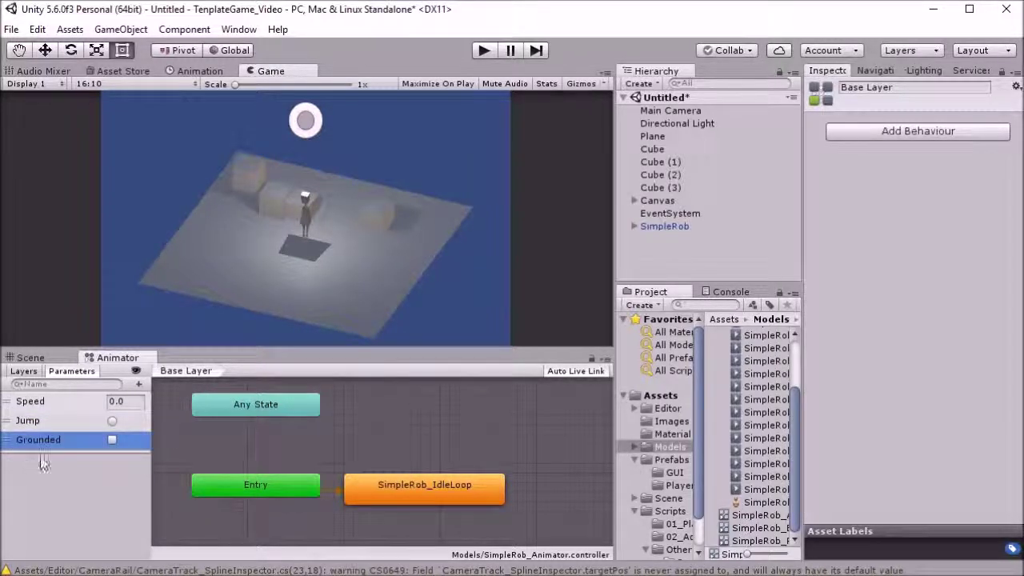
Check the new parameters against SimpleRob's components and open its Player script in MonoDevelop.
click(40, 421)
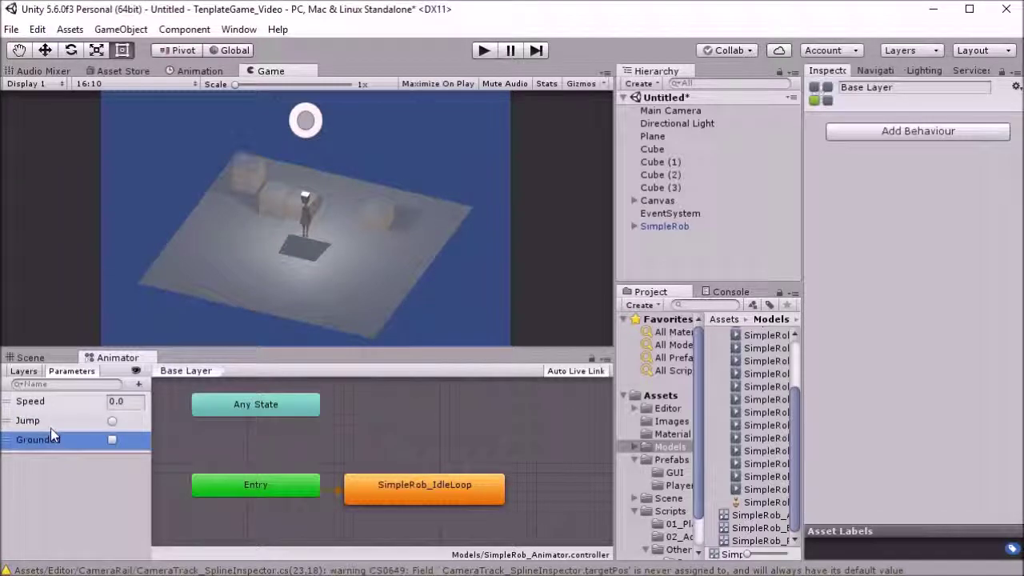
click(662, 228)
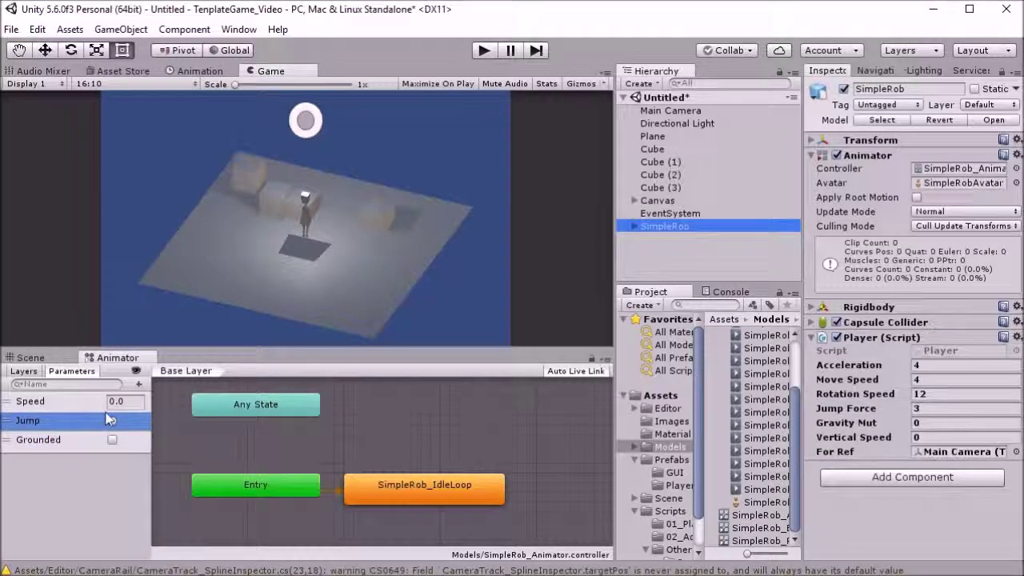
click(56, 404)
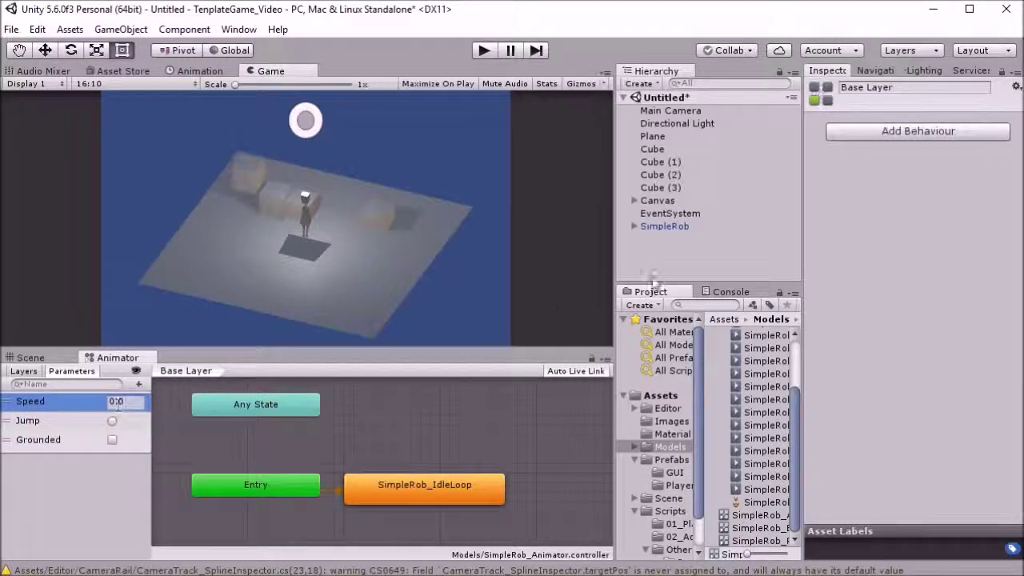
click(662, 227)
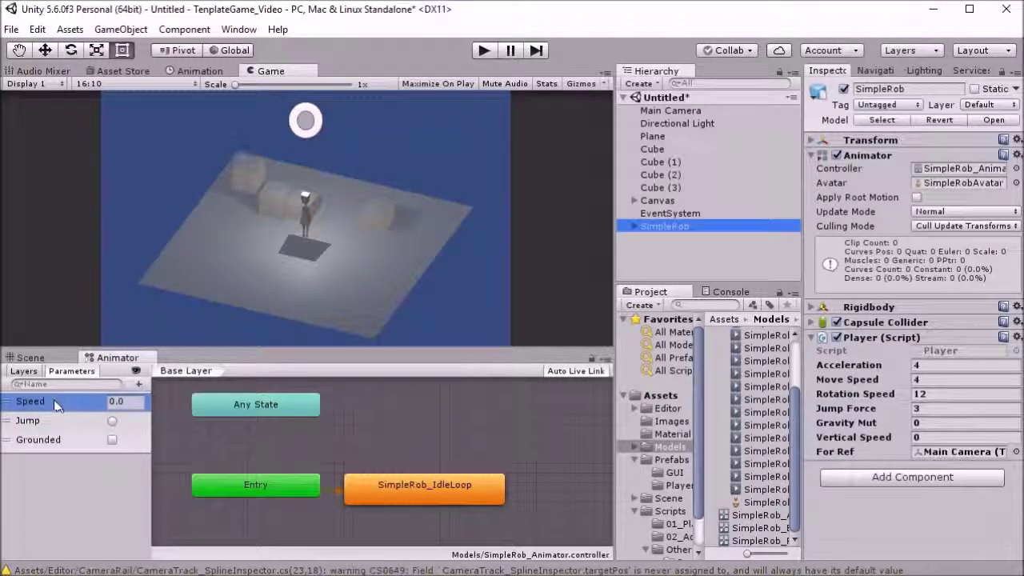
click(50, 400)
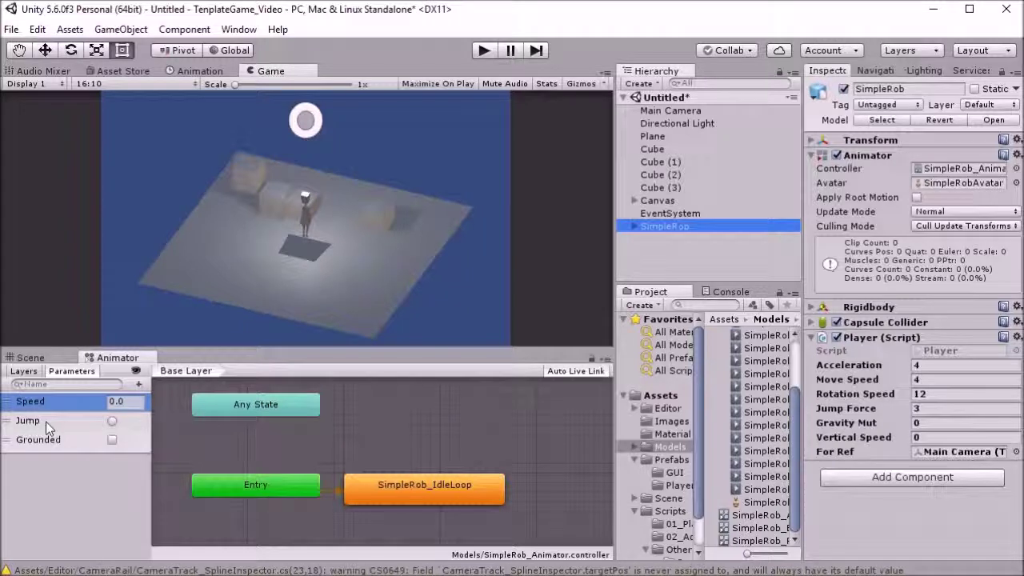
click(937, 351)
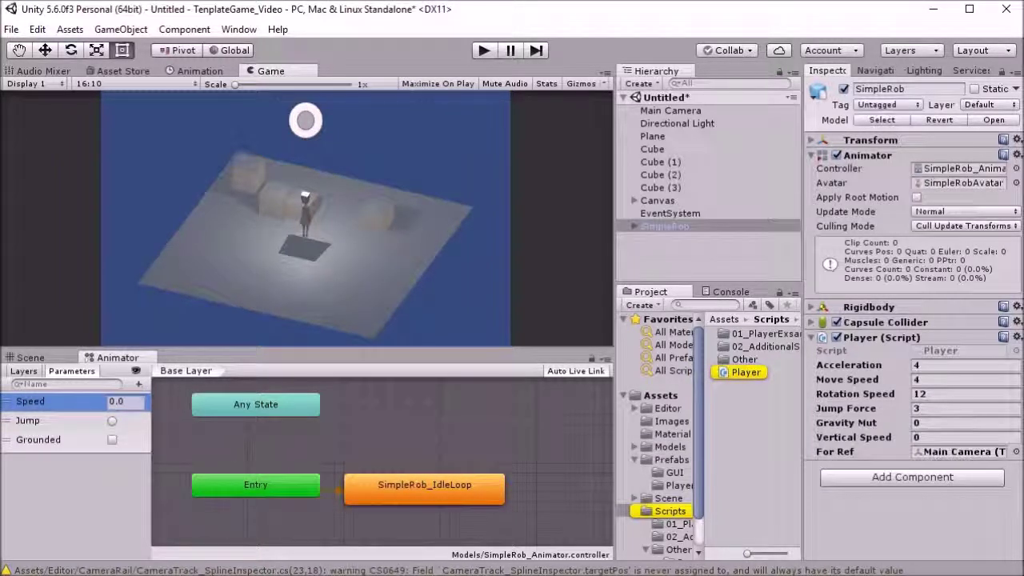
Declare a private Animator variable named anim directly below the Rigidbody rb declaration, based on a copy of that line.
scroll(338, 284, up, 10)
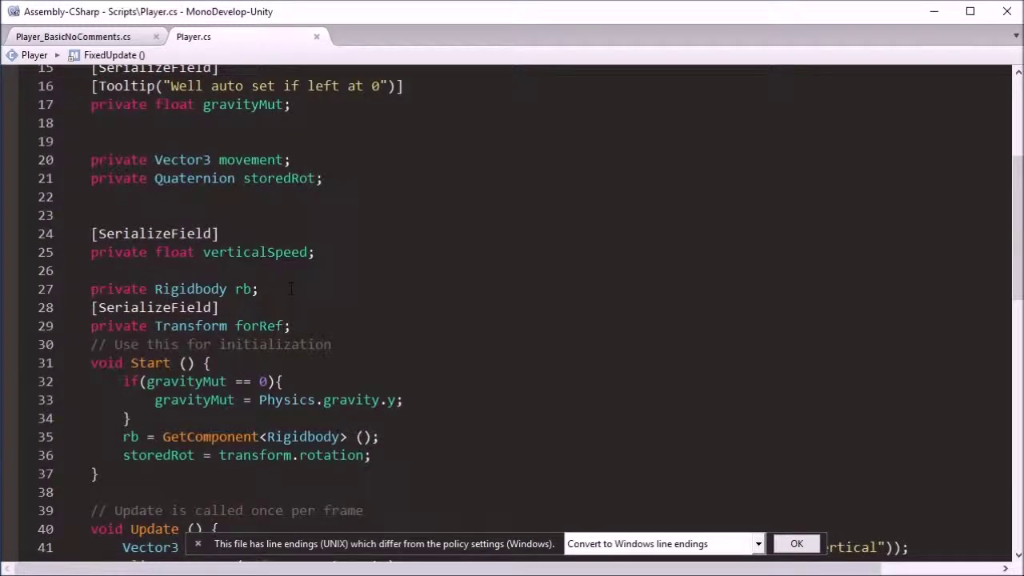
drag(264, 288, 312, 276)
key(ctrl+c)
click(312, 289)
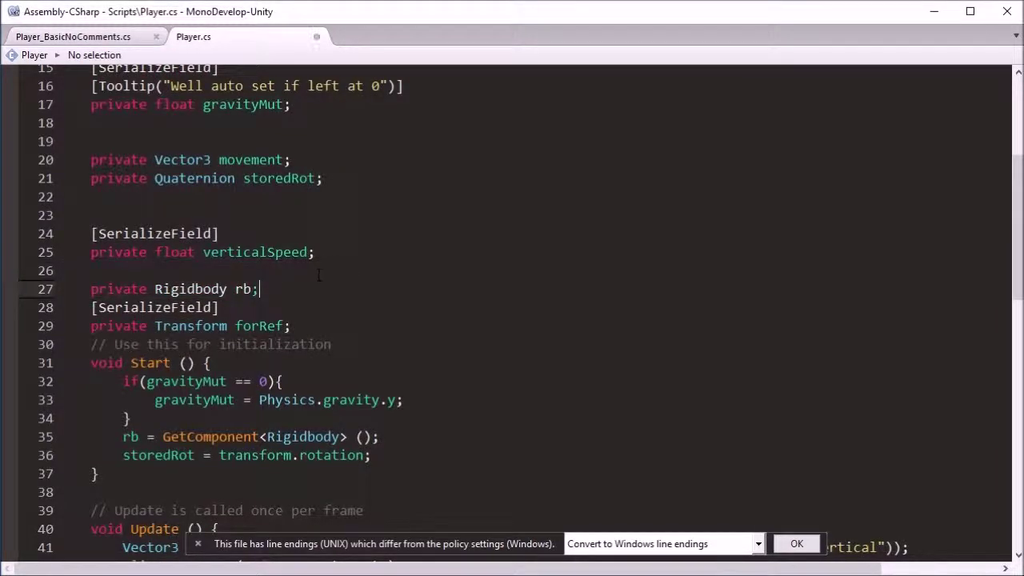
key(ctrl+v)
text(Anim)
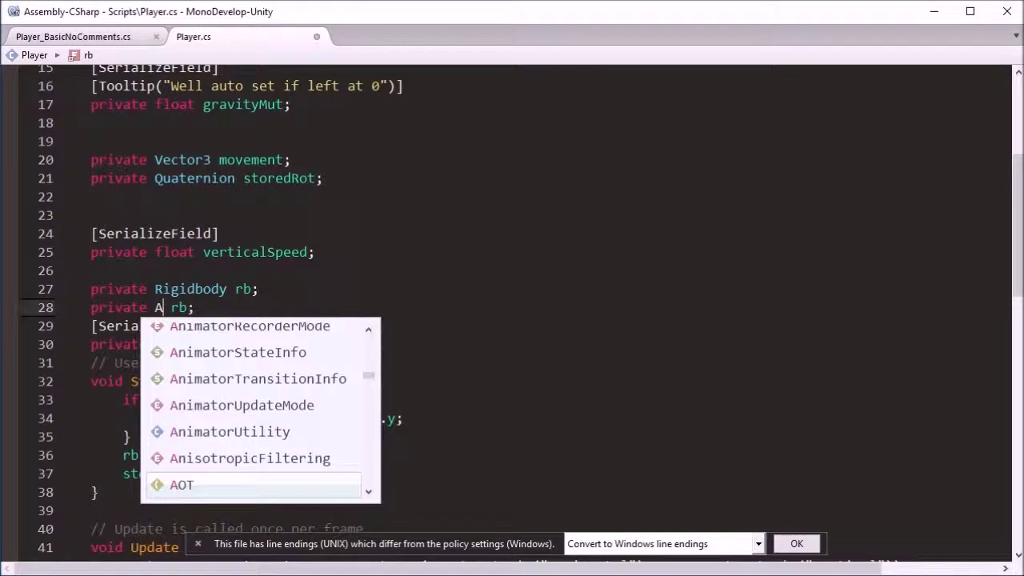
key(Return)
key(Right)
key(Right)
key(Right)
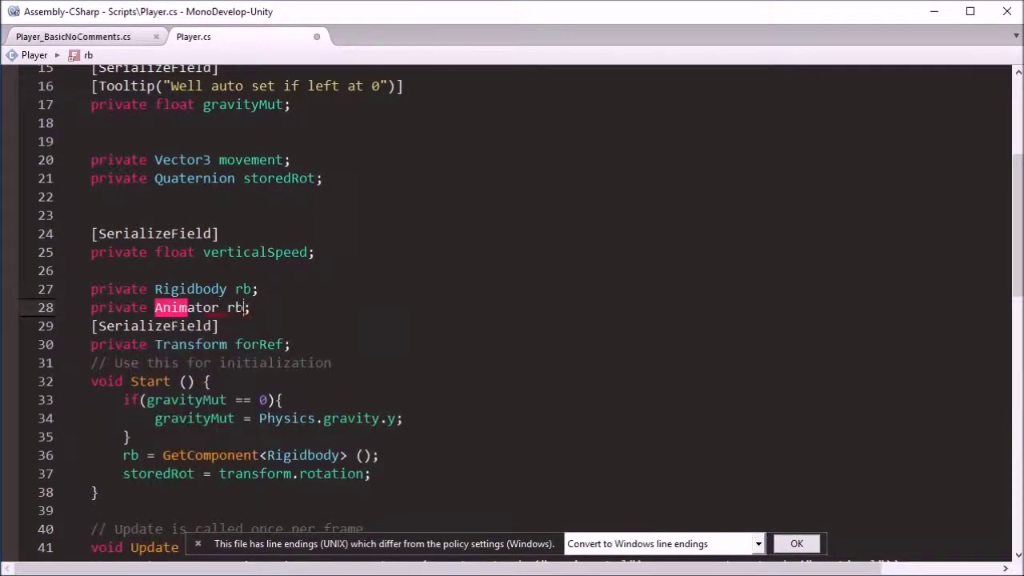
key(BackSpace)
key(BackSpace)
text(anim)
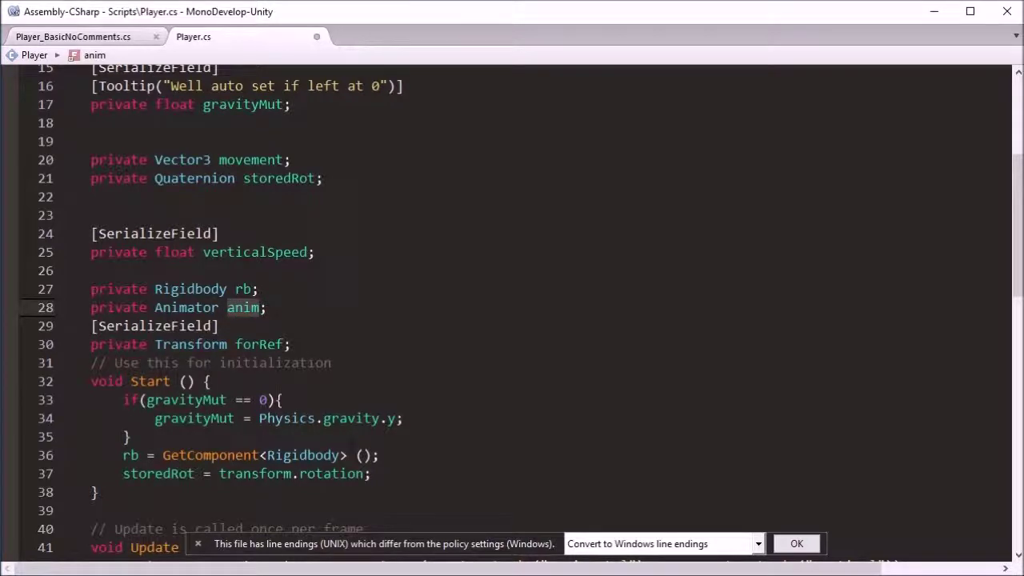
In Start, duplicate the rb GetComponent line and change the copy to anim = GetComponent<Animator> ();.
drag(382, 455, 376, 439)
key(ctrl+c)
key(ctrl+v)
key(ctrl+v)
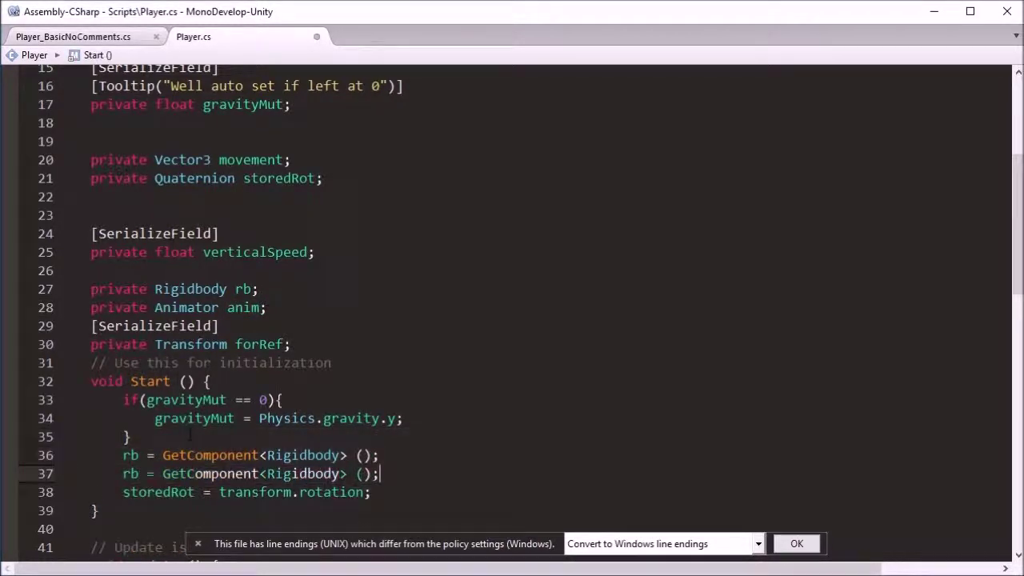
click(253, 344)
double_click(248, 308)
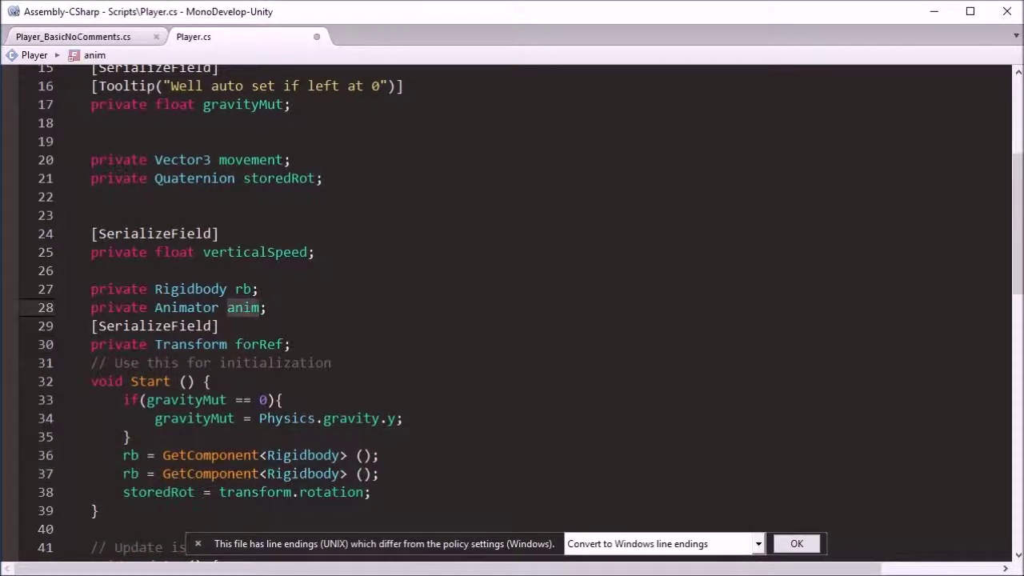
key(ctrl+c)
double_click(131, 474)
key(ctrl+v)
double_click(187, 309)
key(ctrl+c)
double_click(315, 474)
key(ctrl+v)
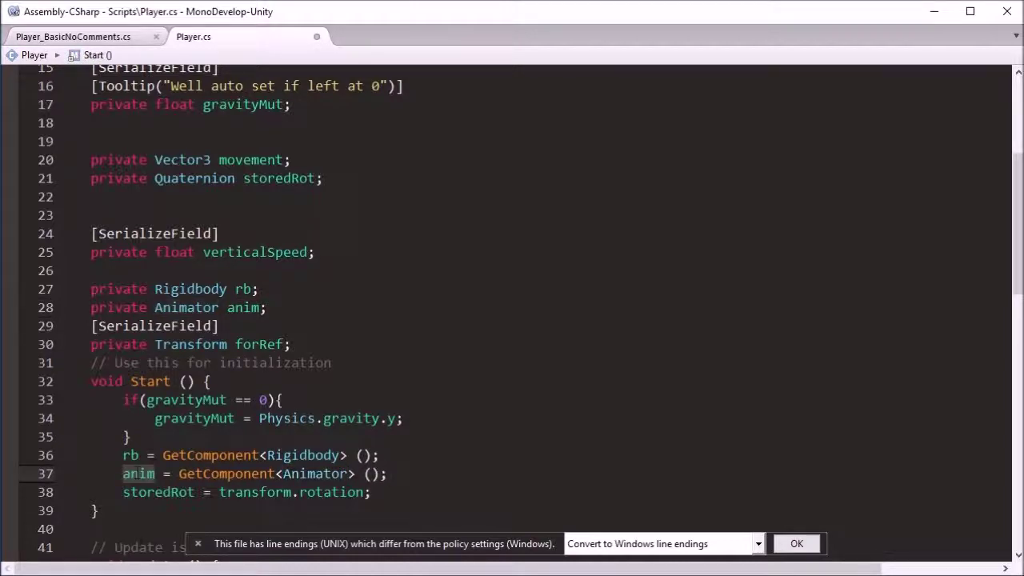
scroll(276, 400, down, 4)
scroll(263, 355, down, 3)
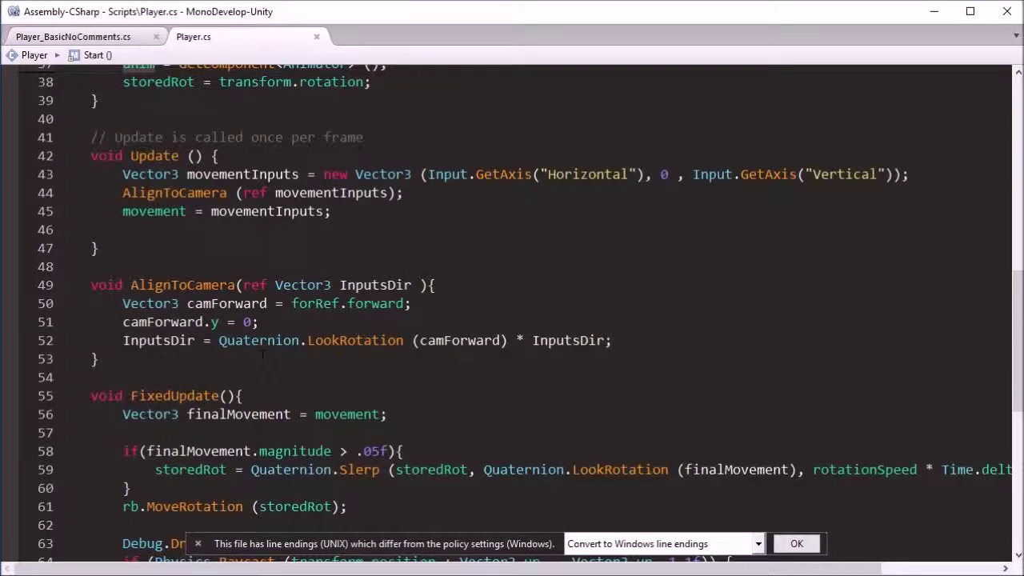
click(170, 223)
text(anim)
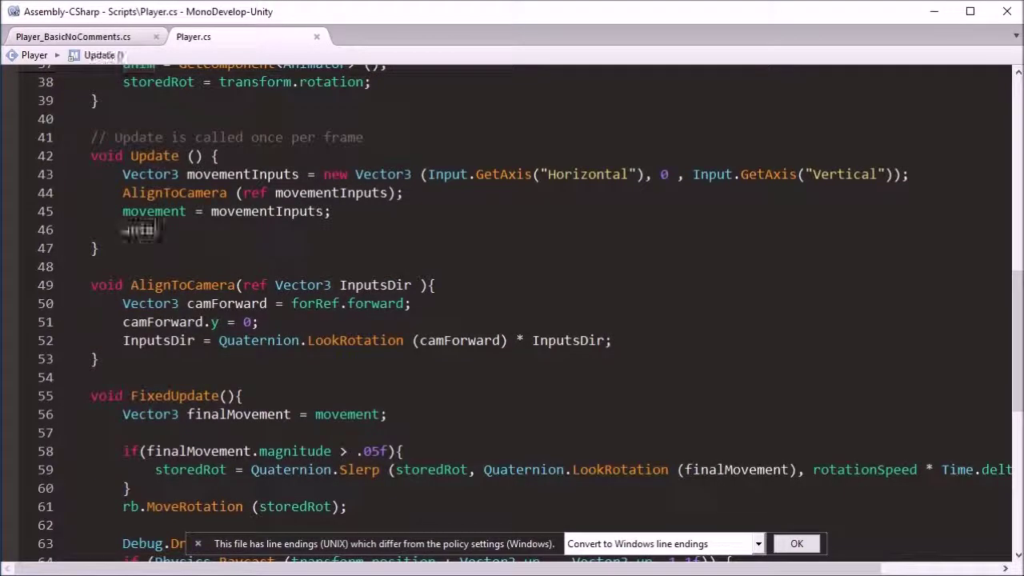
key(ctrl+z)
Add anim.SetFloat ("Speed", movement.magnitude * moveSpeed ); after rb.MovePosition in FixedUpdate and review its arguments.
scroll(36, 194, down, 5)
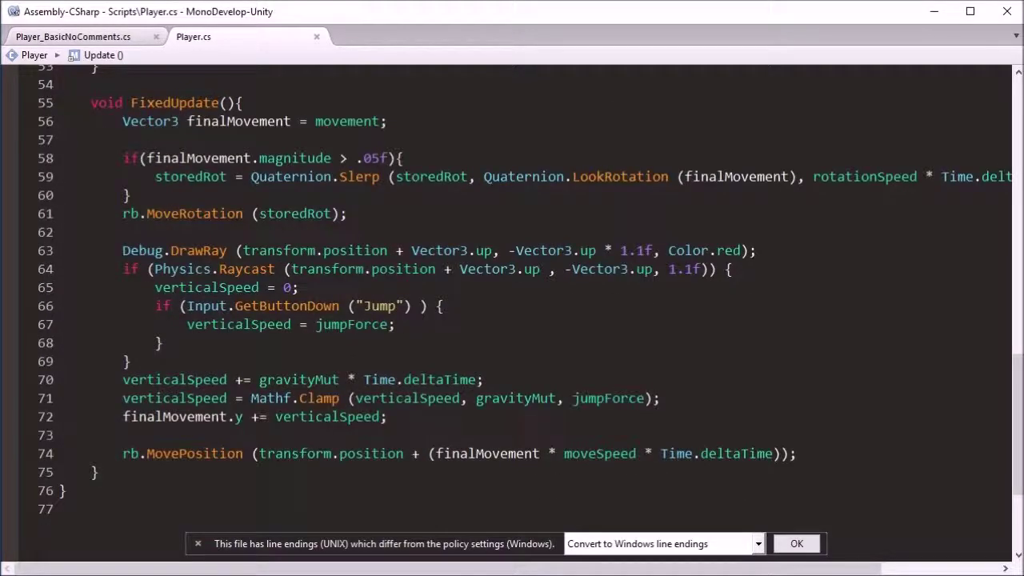
key(ctrl+v)
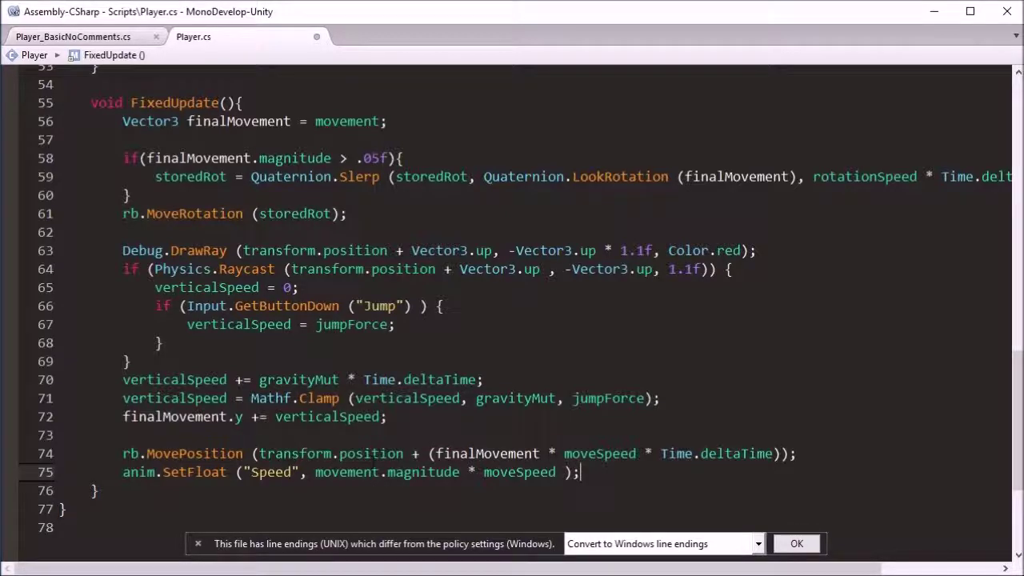
click(357, 472)
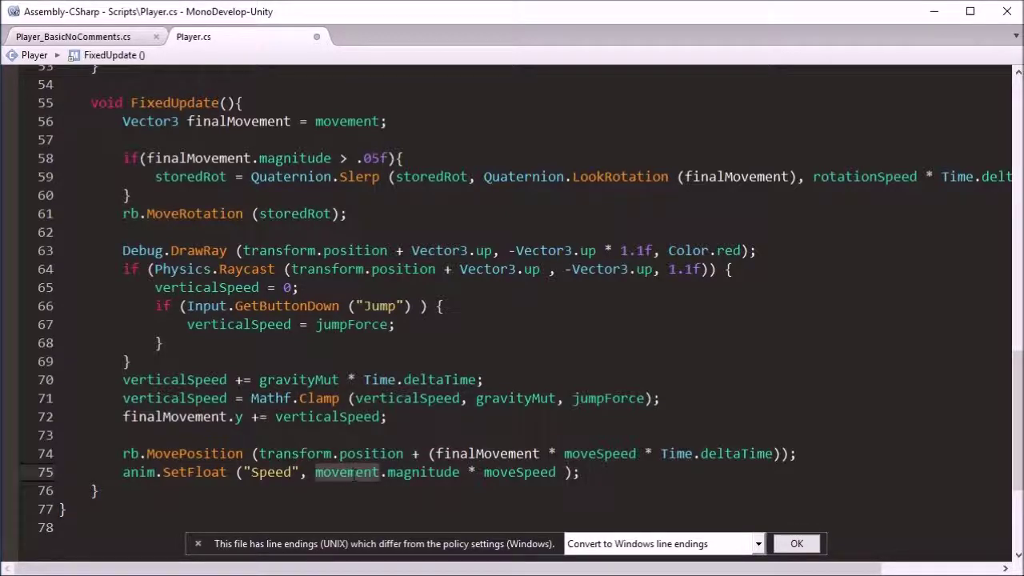
mouse_move(352, 472)
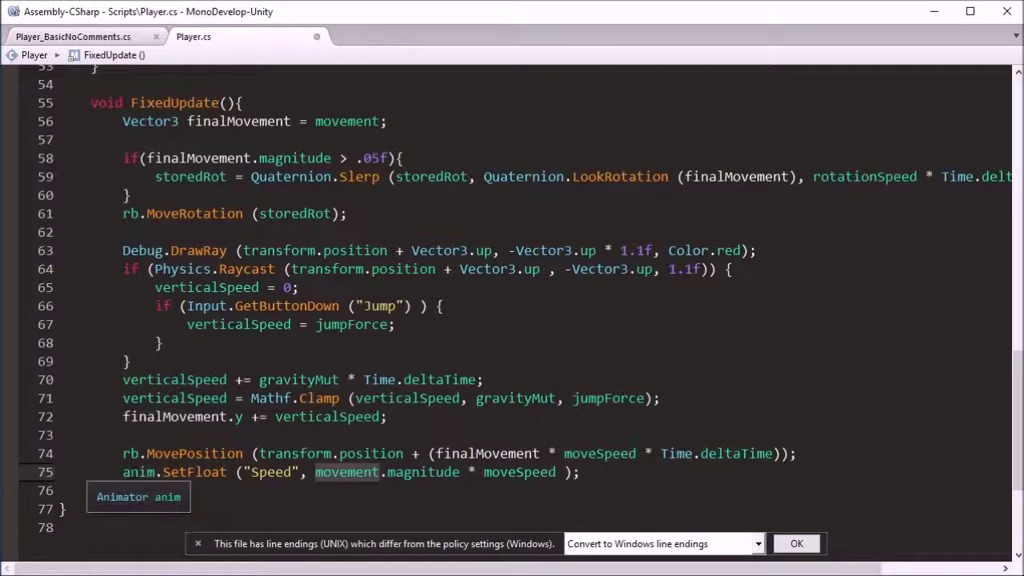
mouse_move(190, 472)
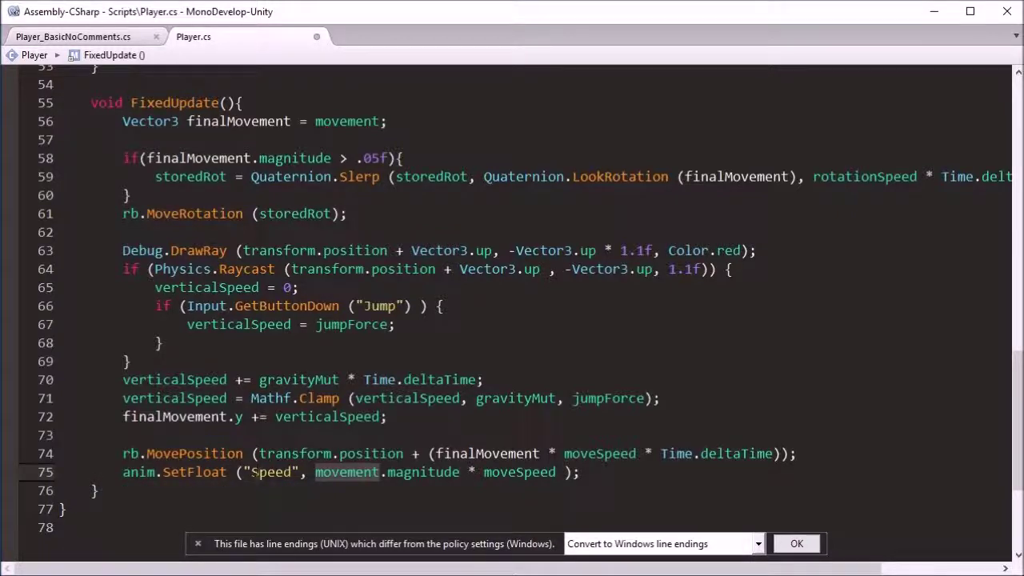
drag(243, 472, 300, 473)
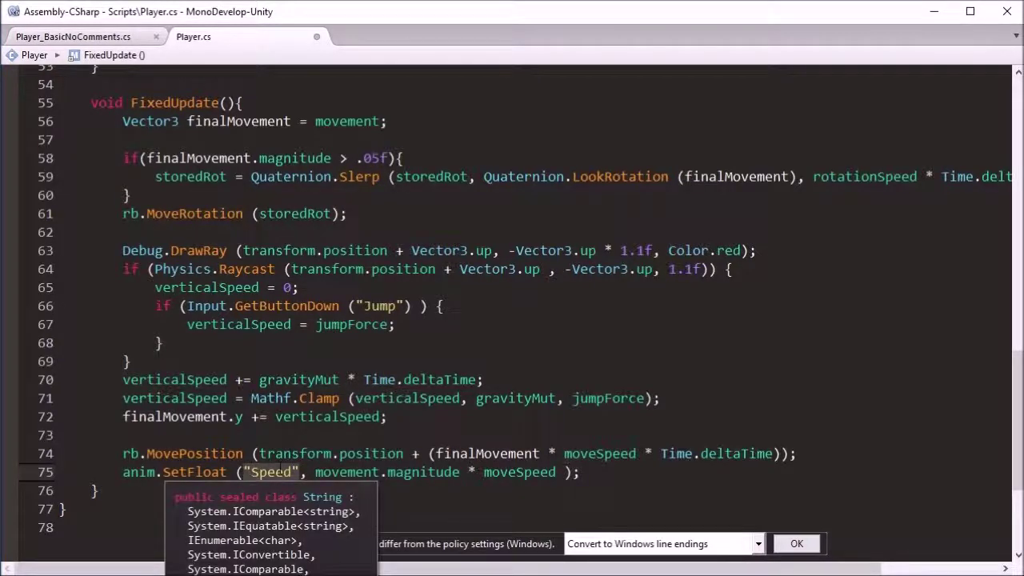
Examine the movement.magnitude * moveSpeed argument of the SetFloat call against the finalMovement expression in rb.MovePosition.
drag(308, 472, 556, 472)
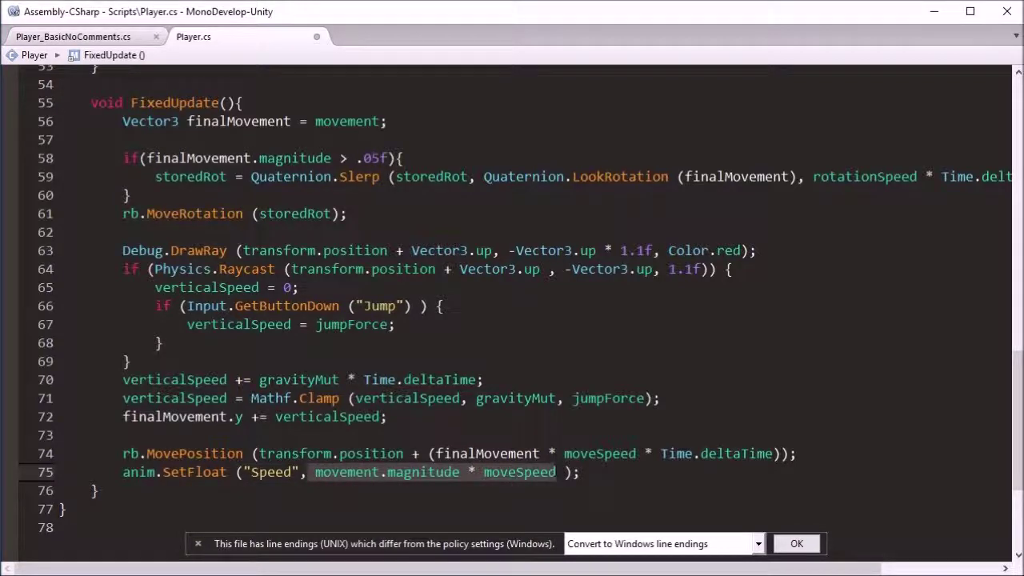
click(360, 472)
click(412, 472)
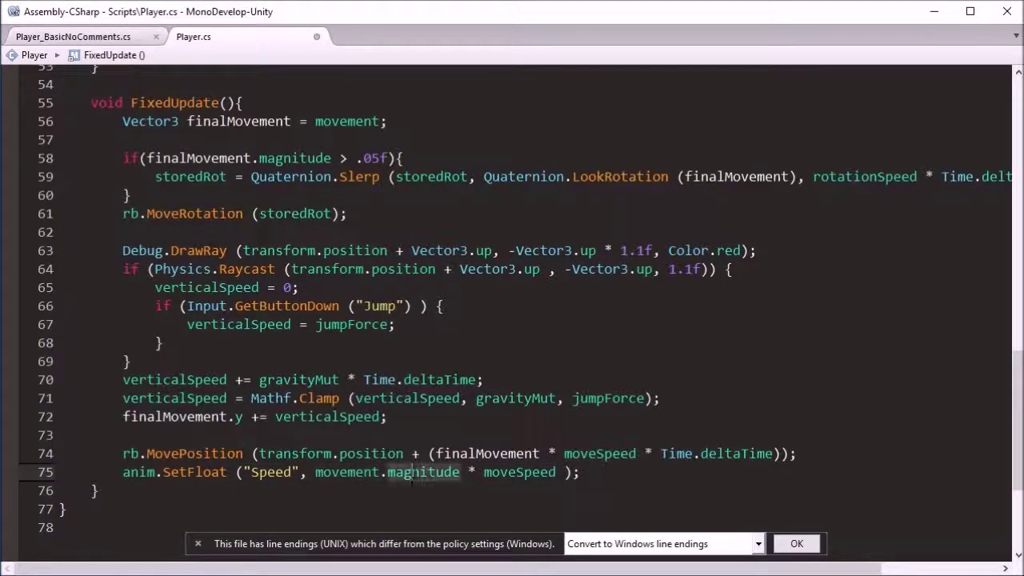
mouse_move(412, 472)
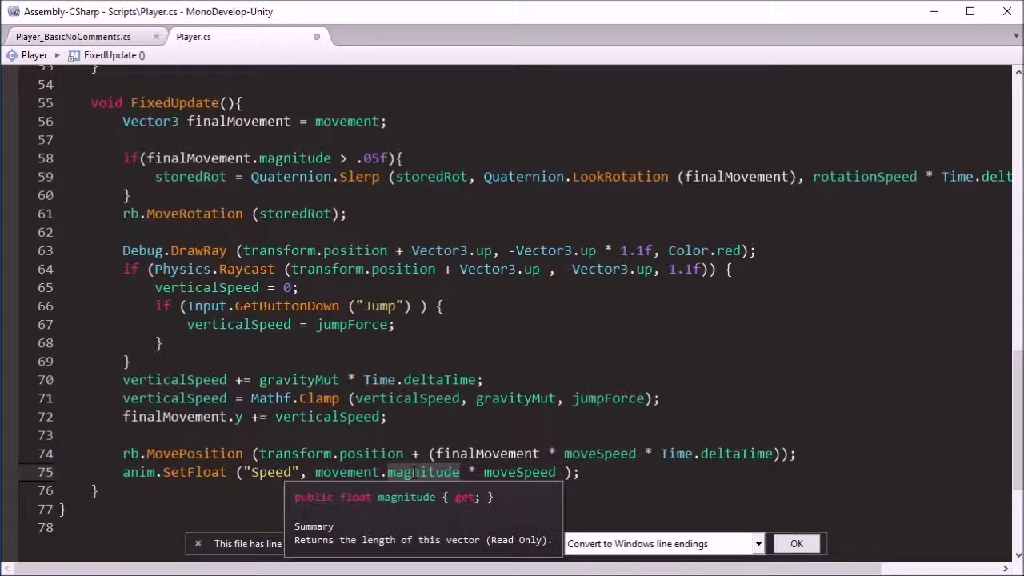
click(468, 454)
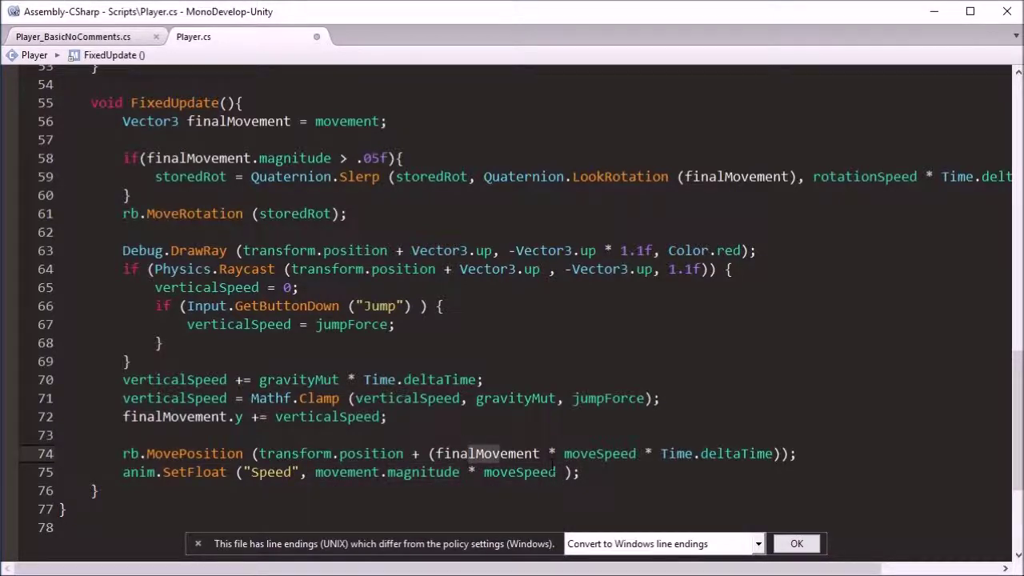
drag(557, 472, 461, 472)
click(395, 472)
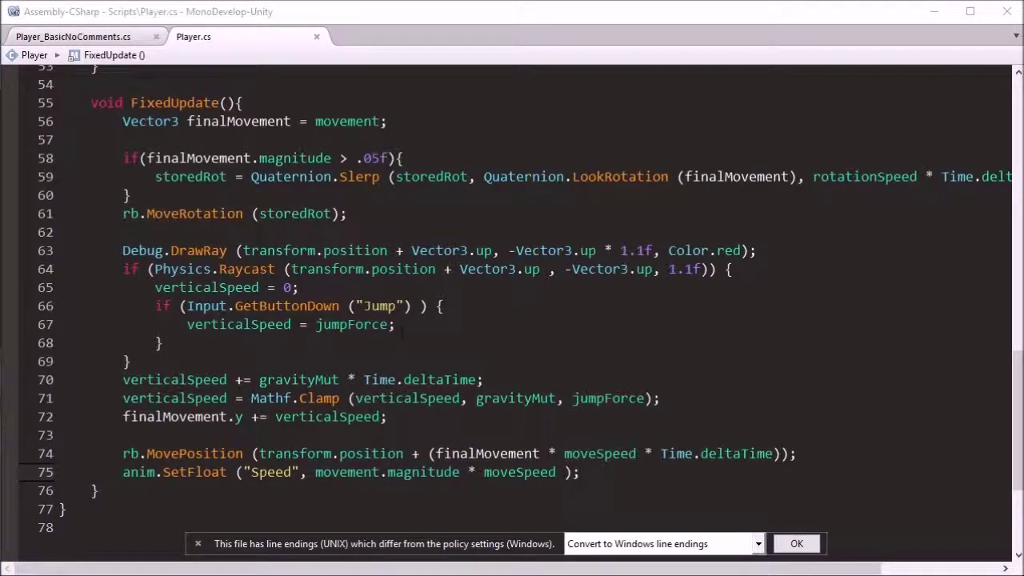
Insert anim.SetTrigger ("Jump"); after verticalSpeed = jumpForce; and anim.SetBool ("Grounded", true); as the first line of the Physics.Raycast block.
click(425, 325)
key(Return)
key(ctrl+v)
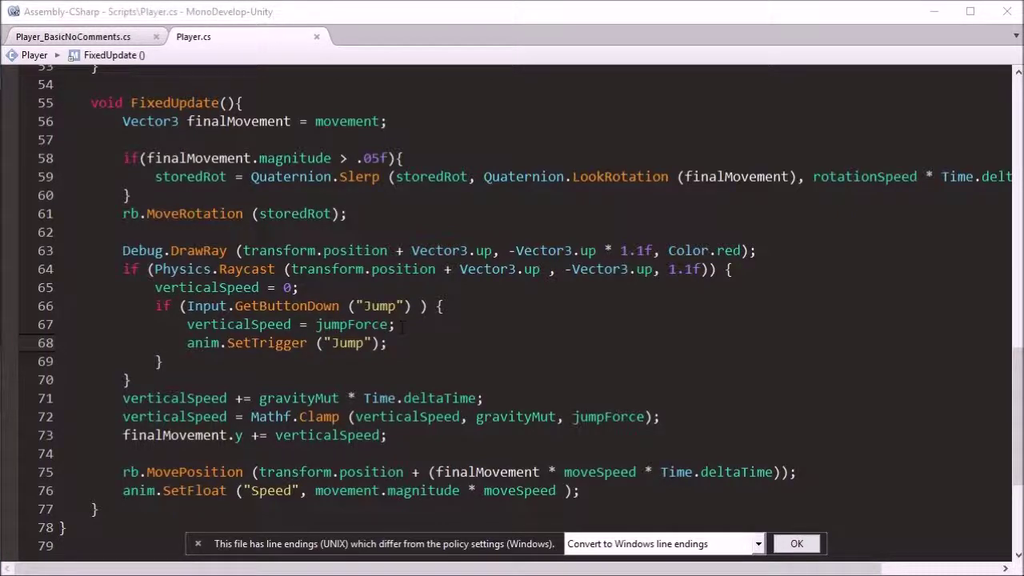
click(734, 272)
key(Return)
key(ctrl+v)
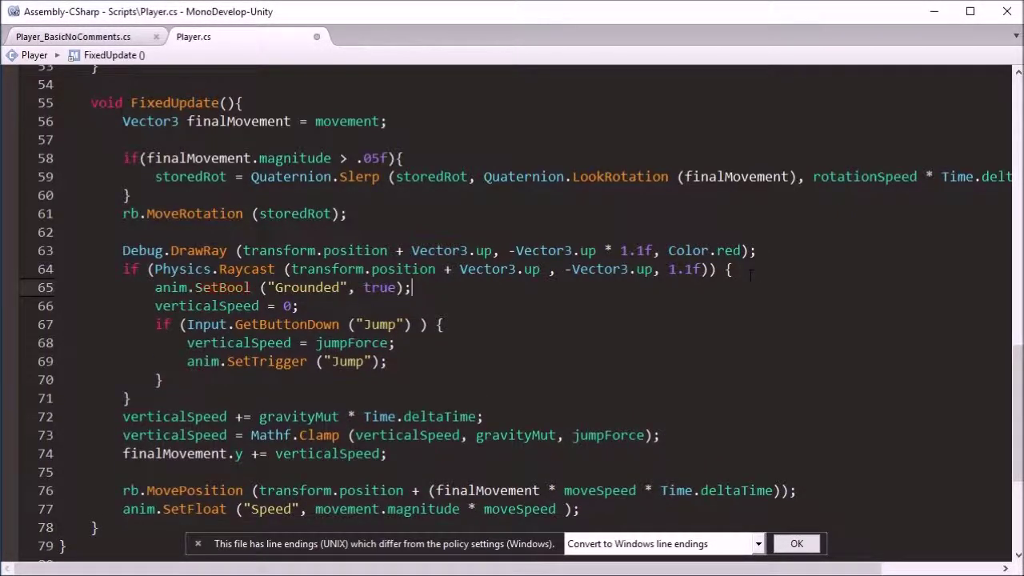
Add an else branch to the Physics.Raycast check containing anim.SetBool ("Grounded", false);, remove its blank line and save the script.
click(170, 402)
text(el)
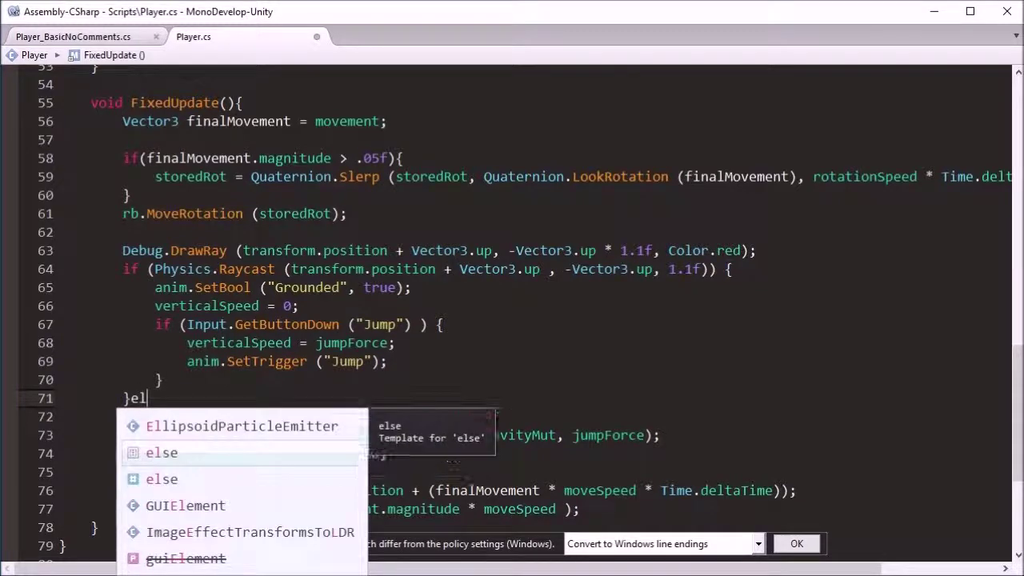
key(Tab)
key(Tab)
key(Return)
key(ctrl+v)
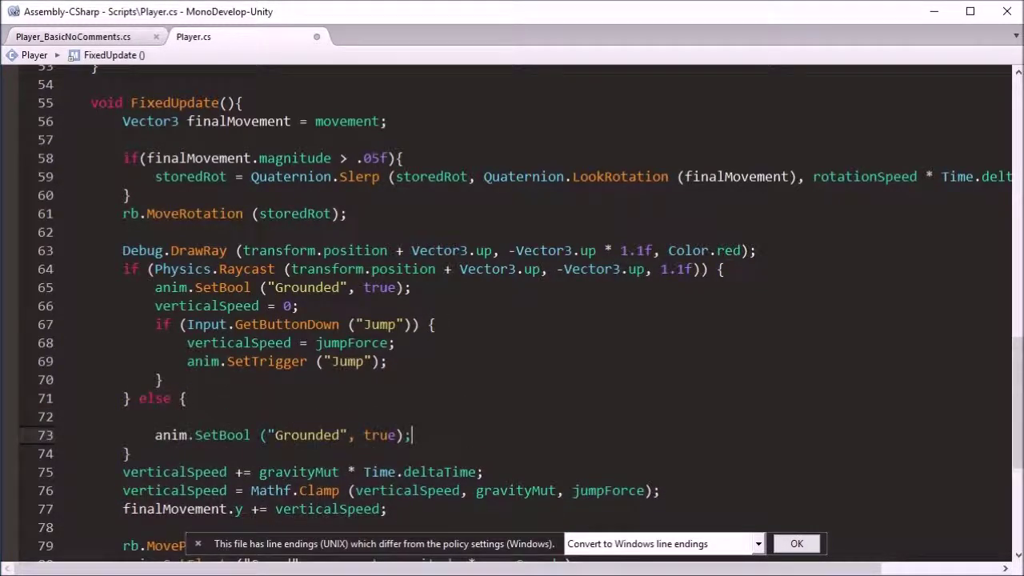
double_click(388, 435)
text(false)
click(201, 424)
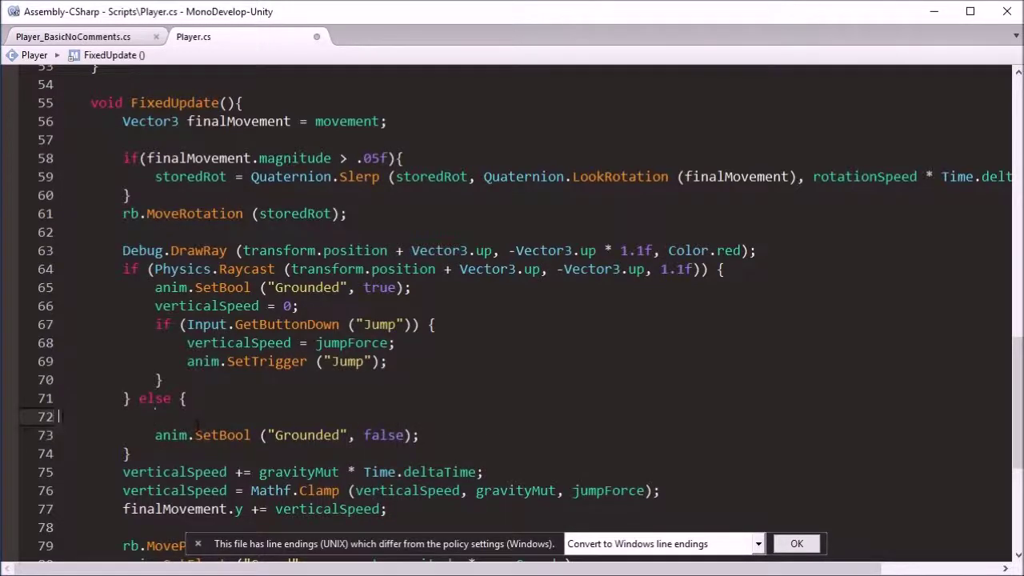
key(BackSpace)
key(ctrl+s)
scroll(295, 266, down, 1)
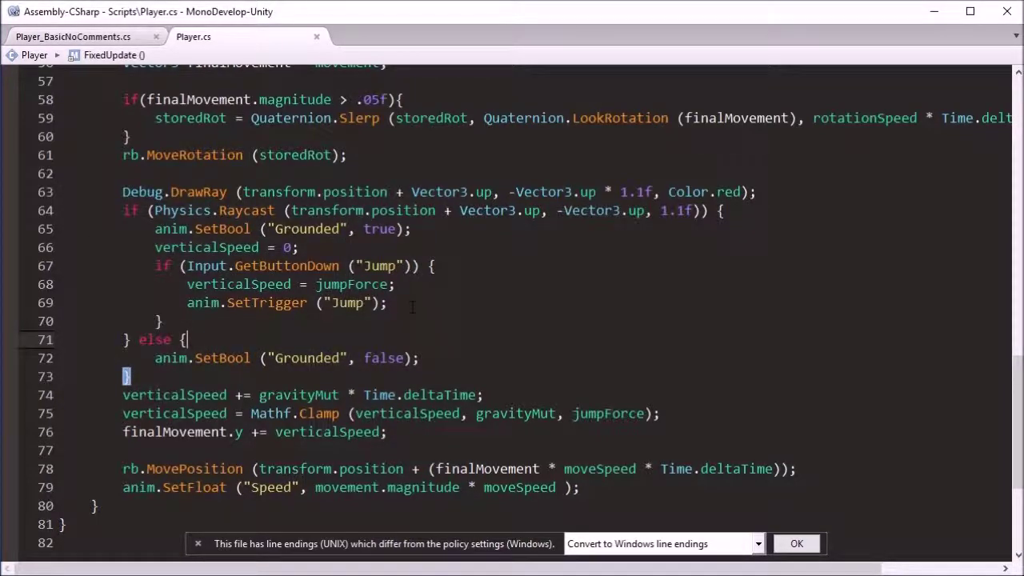
scroll(432, 300, down, 1)
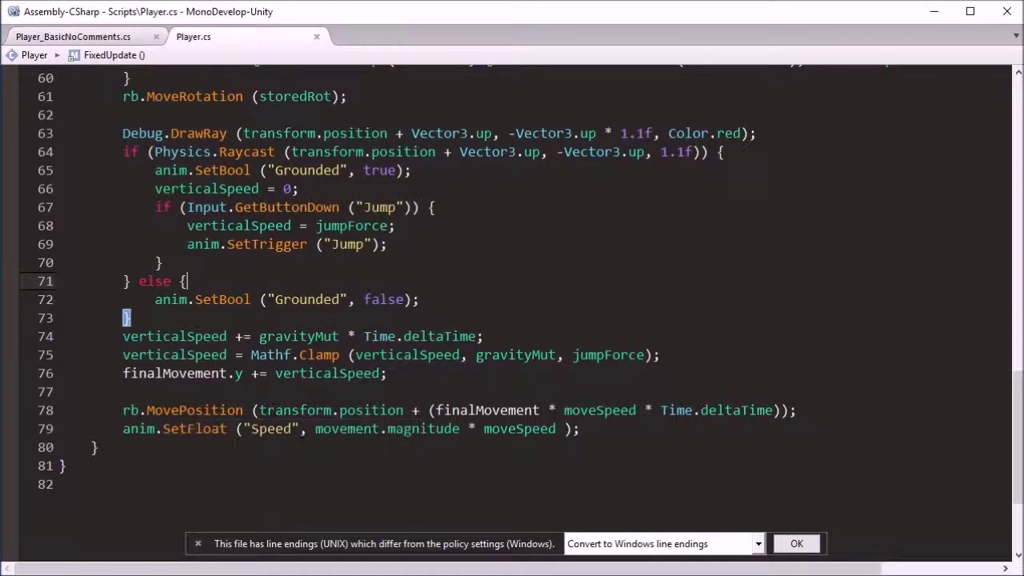
Switch to Unity, reposition the SimpleRob_IdleLoop state, locate its motion clip in the project and widen the project area to show full clip names.
key(alt+Tab)
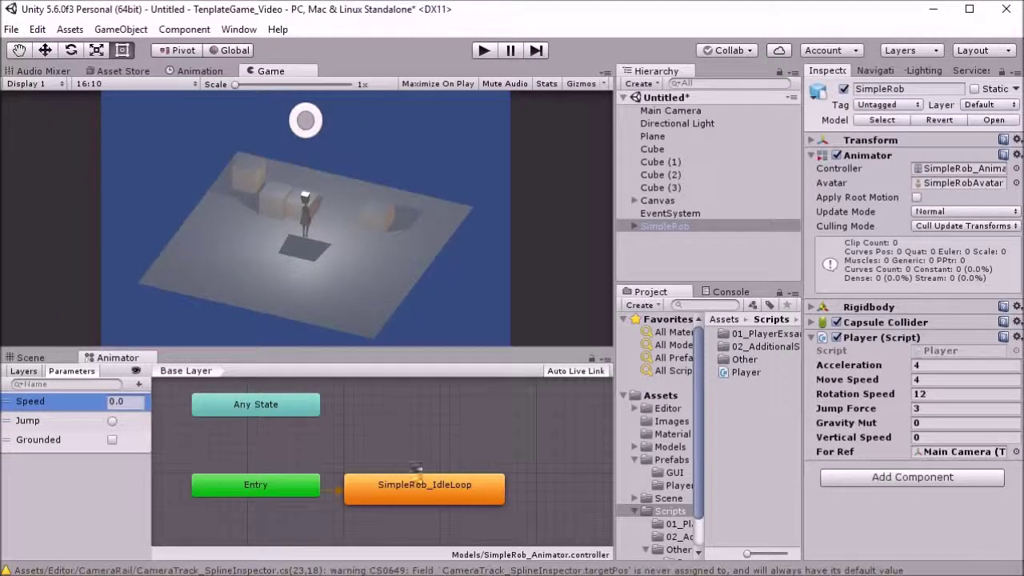
middle_drag(490, 462, 338, 426)
drag(315, 451, 309, 405)
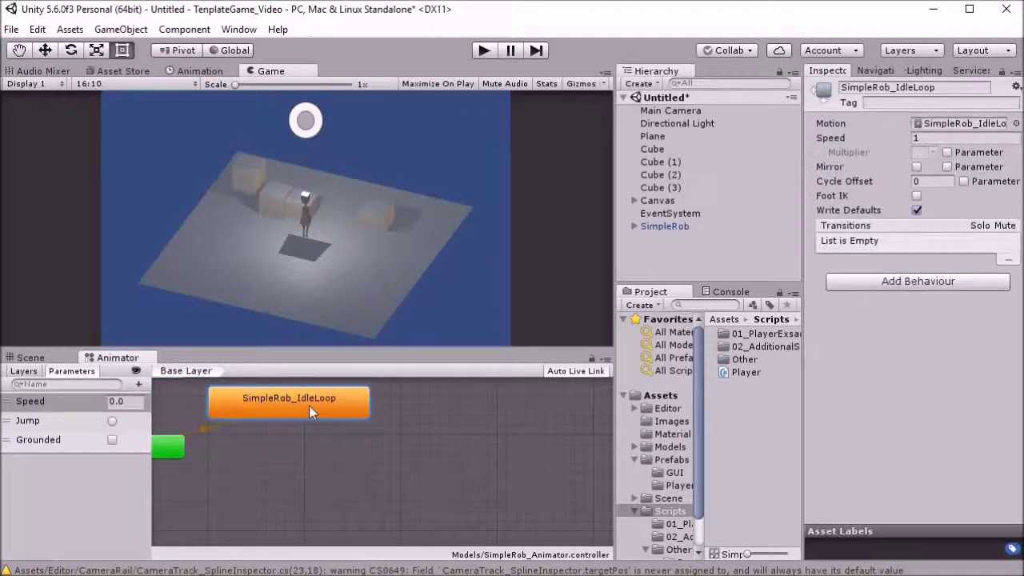
middle_drag(309, 405, 297, 411)
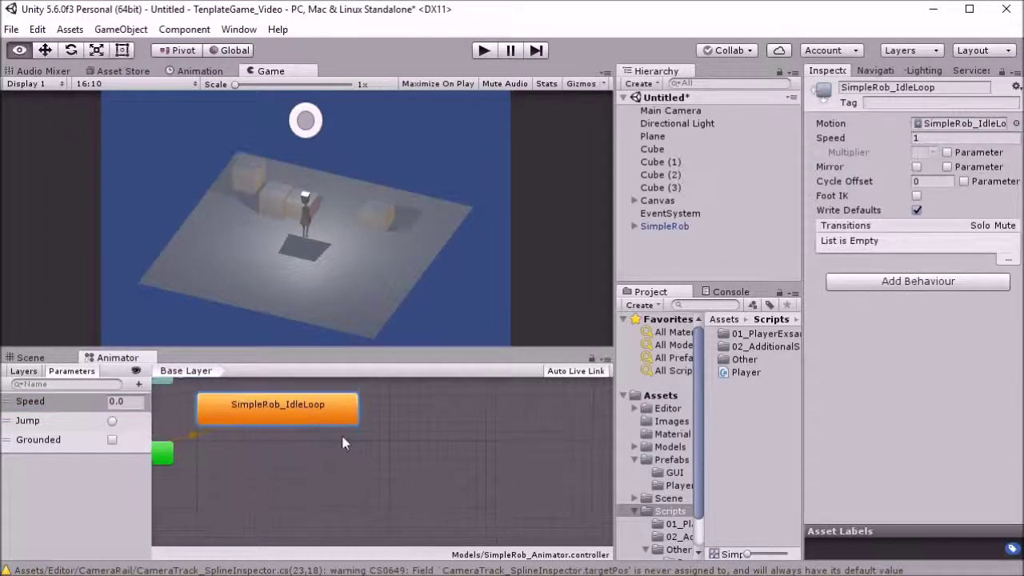
click(937, 124)
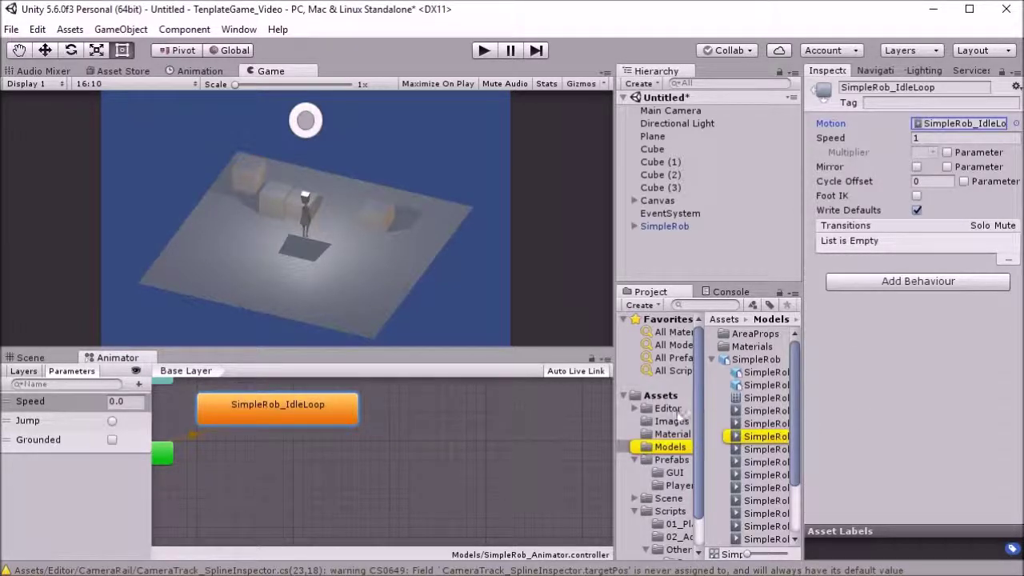
drag(617, 416, 534, 403)
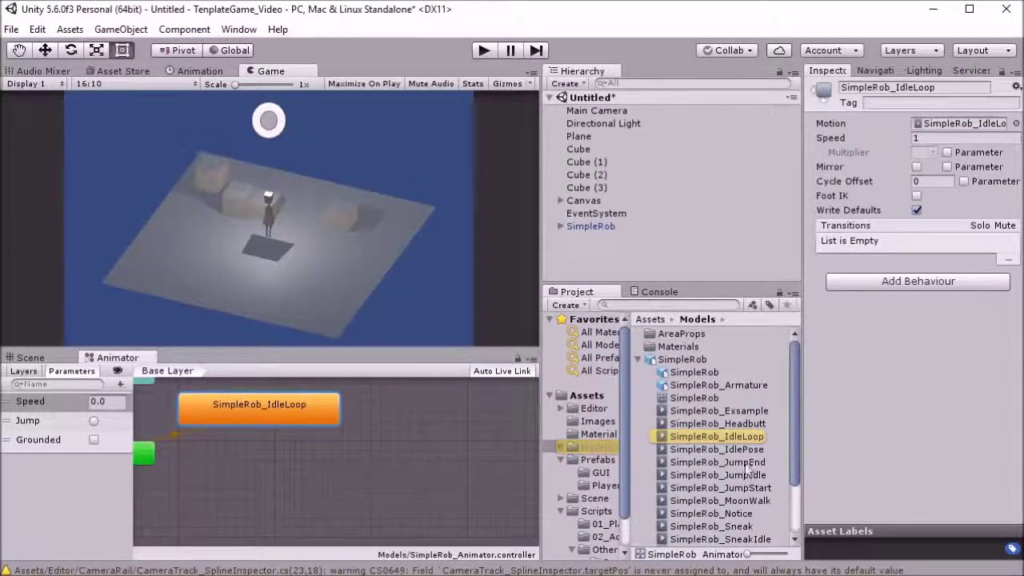
Create a state from a new blend tree beside SimpleRob_IdleLoop, align it with that state and open the blend tree for editing.
middle_drag(395, 396, 330, 418)
right_click(355, 424)
mouse_move(369, 431)
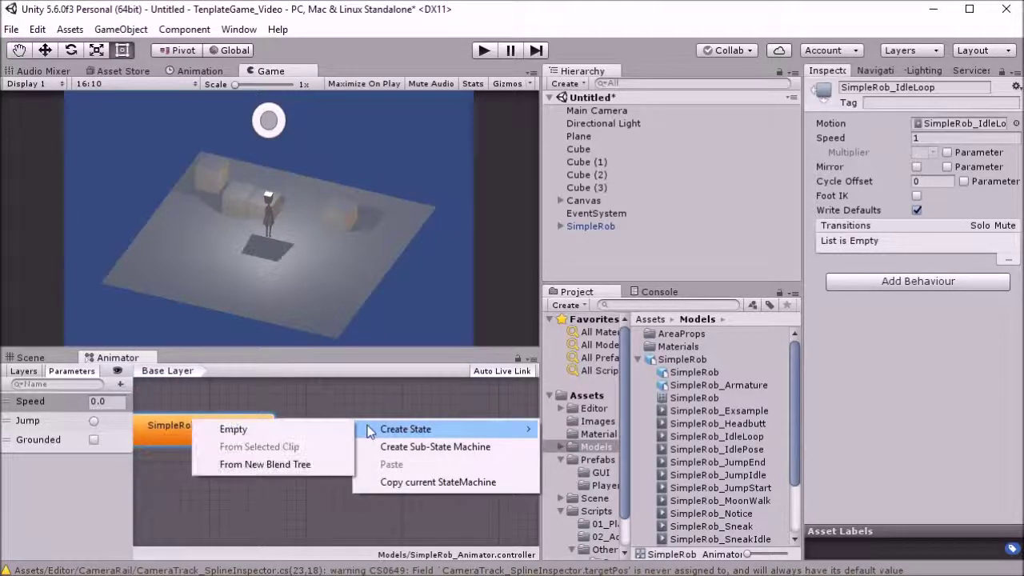
click(331, 467)
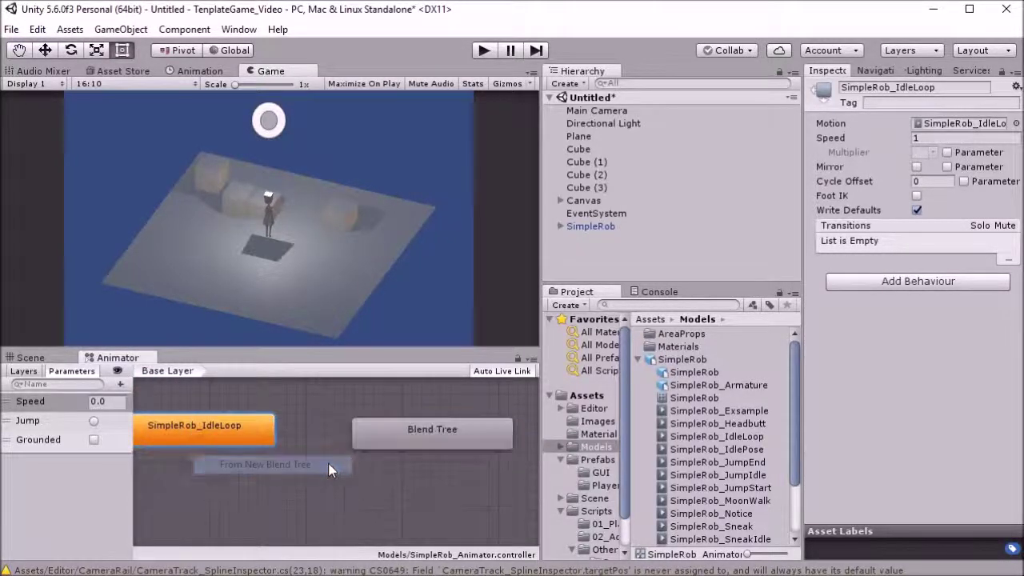
click(394, 428)
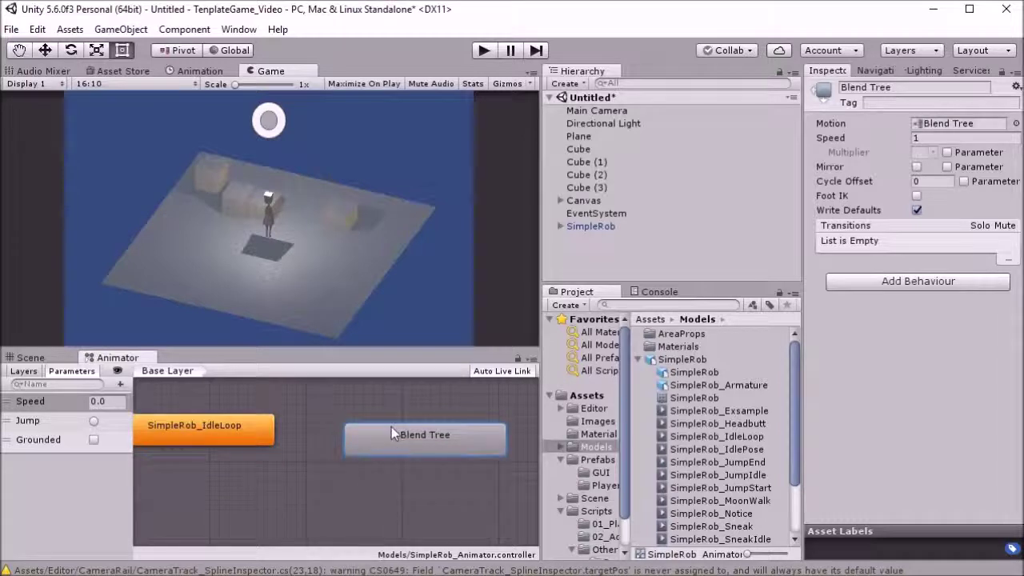
drag(391, 427, 386, 422)
right_click(268, 425)
click(295, 396)
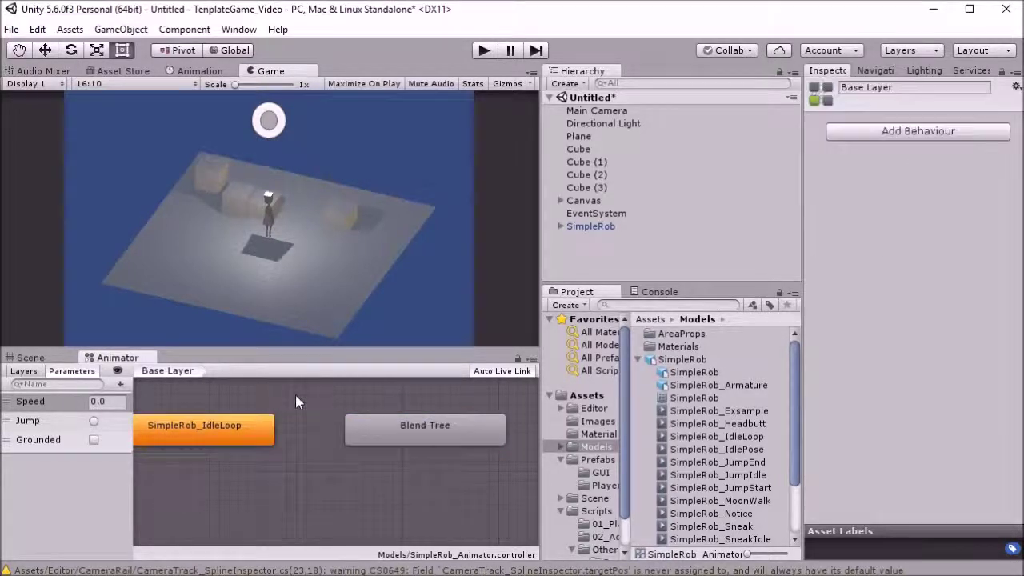
double_click(423, 425)
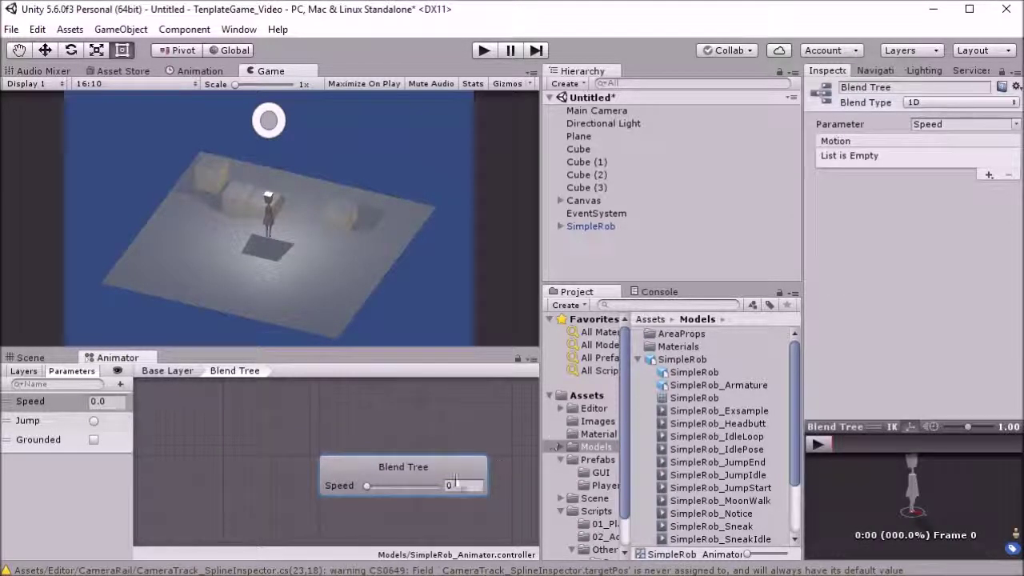
key(alt)
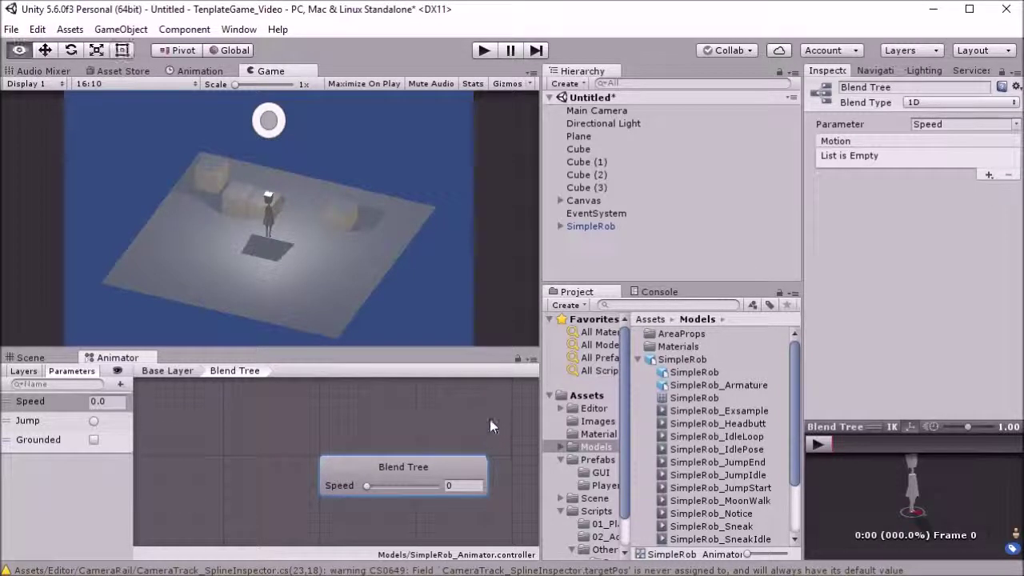
alt+drag(491, 419, 394, 376)
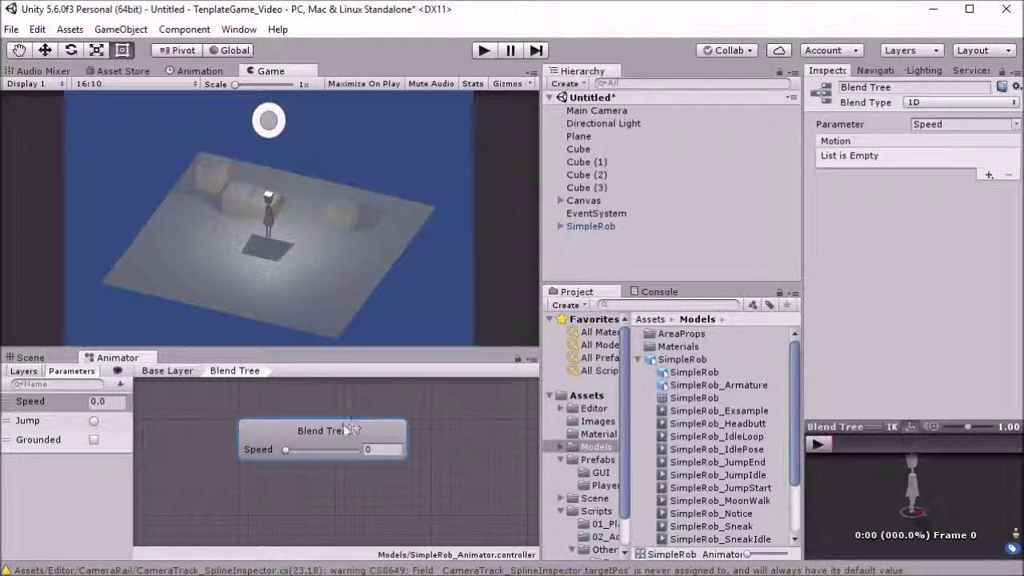
Add two empty motion fields to the blend tree.
click(988, 175)
click(980, 189)
click(990, 175)
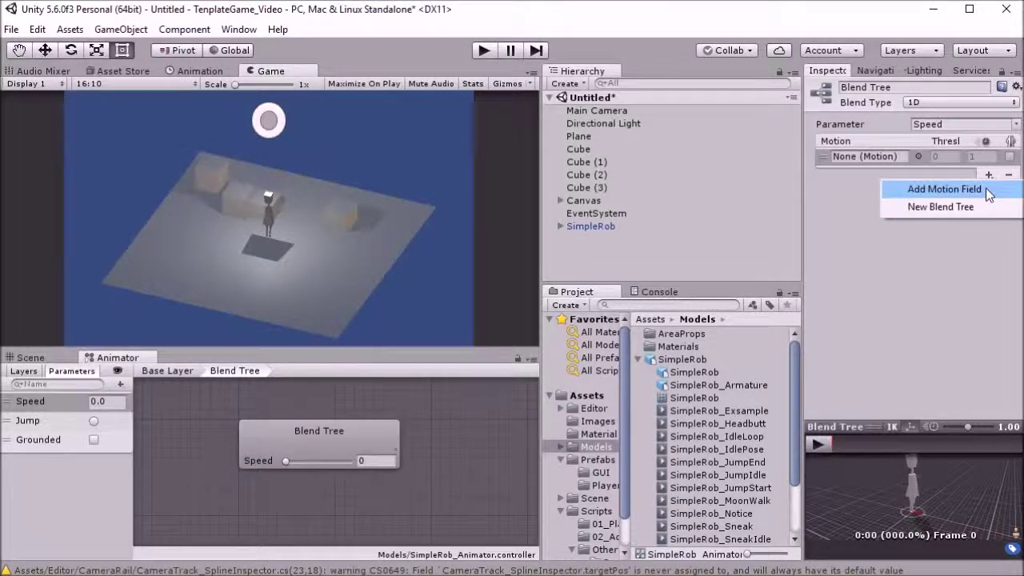
click(984, 188)
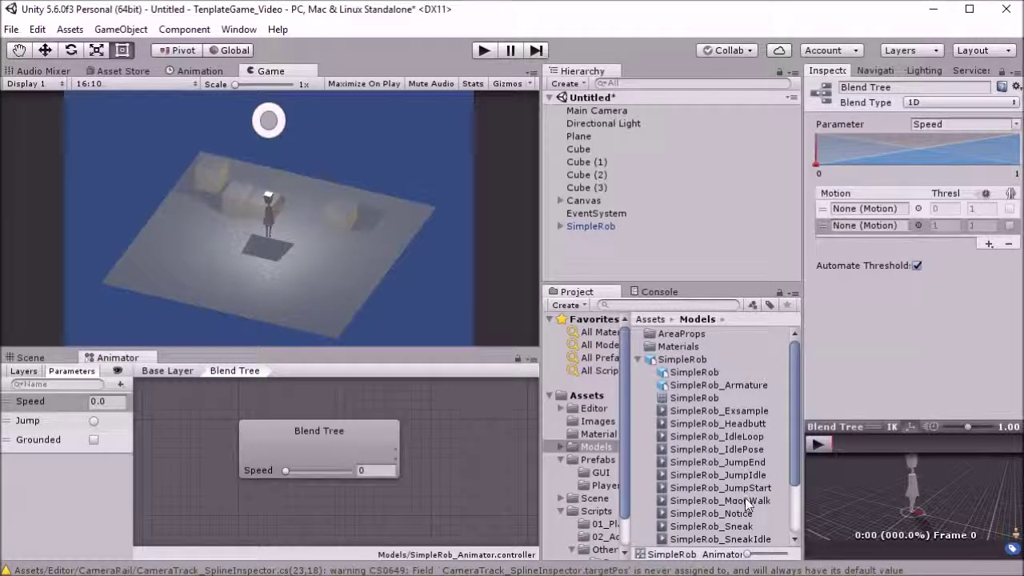
Assign the SimpleRob_Walk clip to the second motion field and SimpleRob_IdlePose to the first.
scroll(748, 504, down, 3)
drag(732, 516, 866, 226)
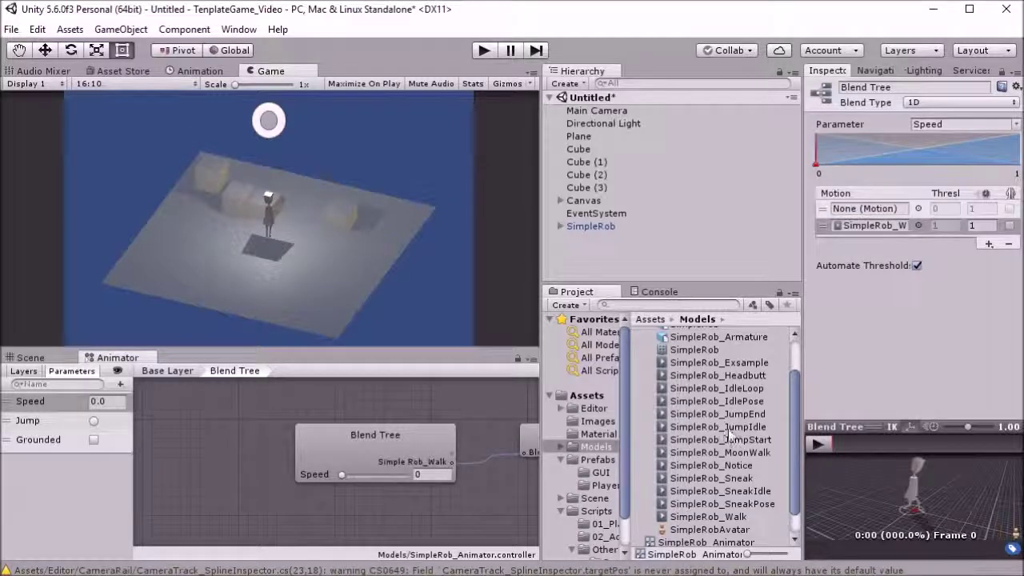
drag(754, 399, 871, 213)
click(874, 211)
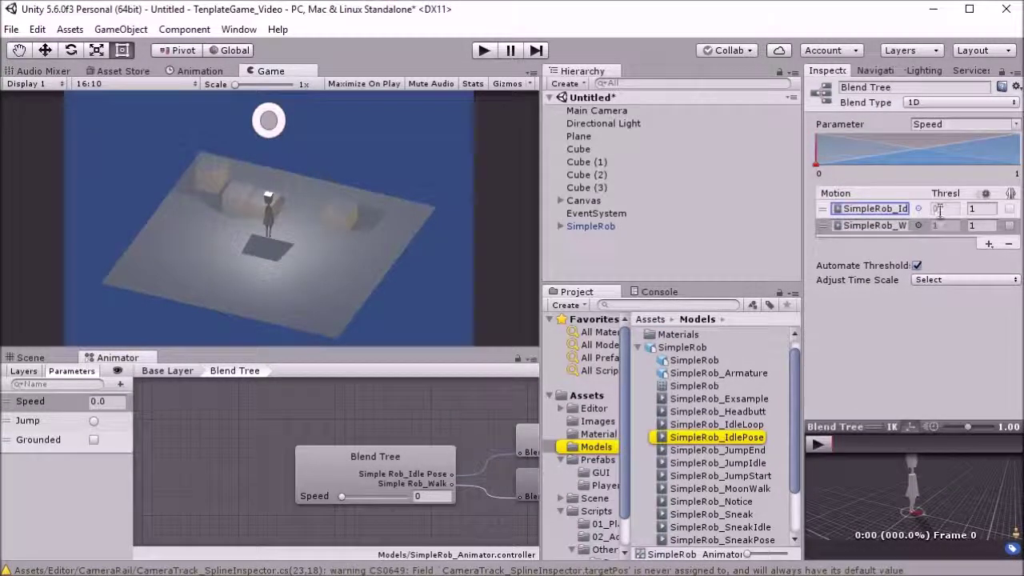
Play the blend tree preview with Speed at about 0.11 and enlarge the preview area.
click(817, 443)
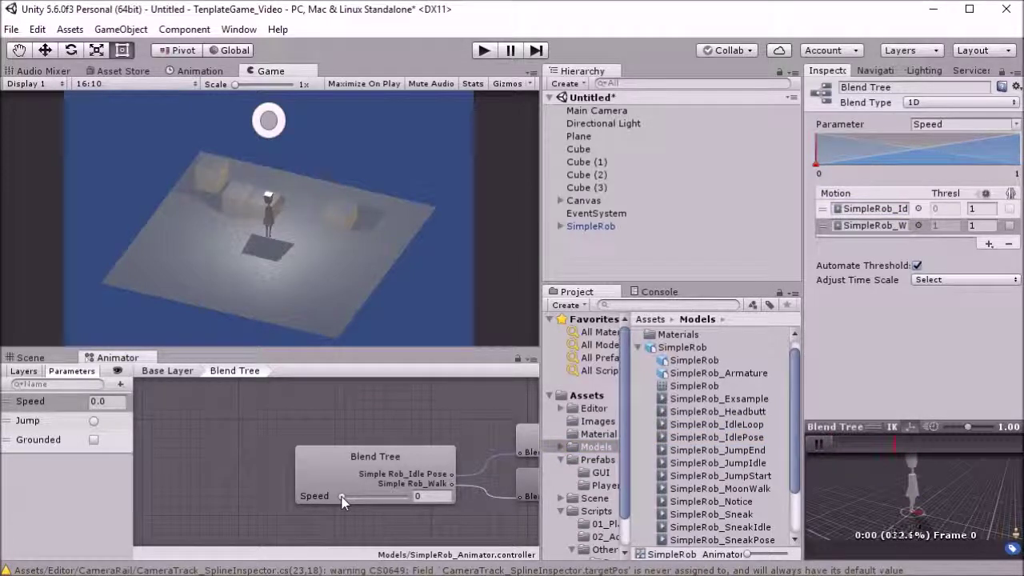
drag(344, 496, 348, 496)
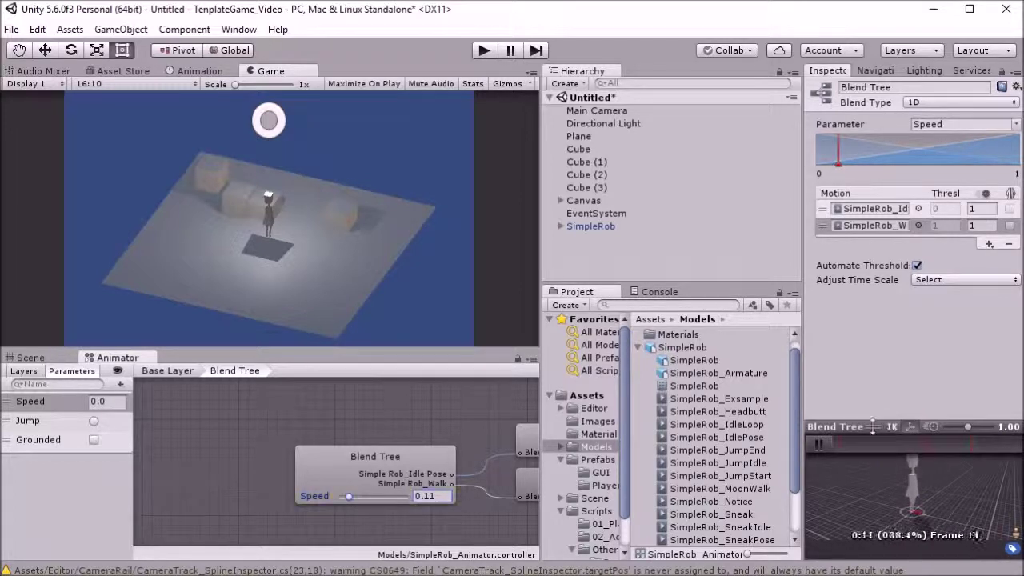
drag(873, 426, 873, 294)
Set the idle pose motion's playback speed to 0.1 and preview the blend up to a Speed of 1.
click(970, 209)
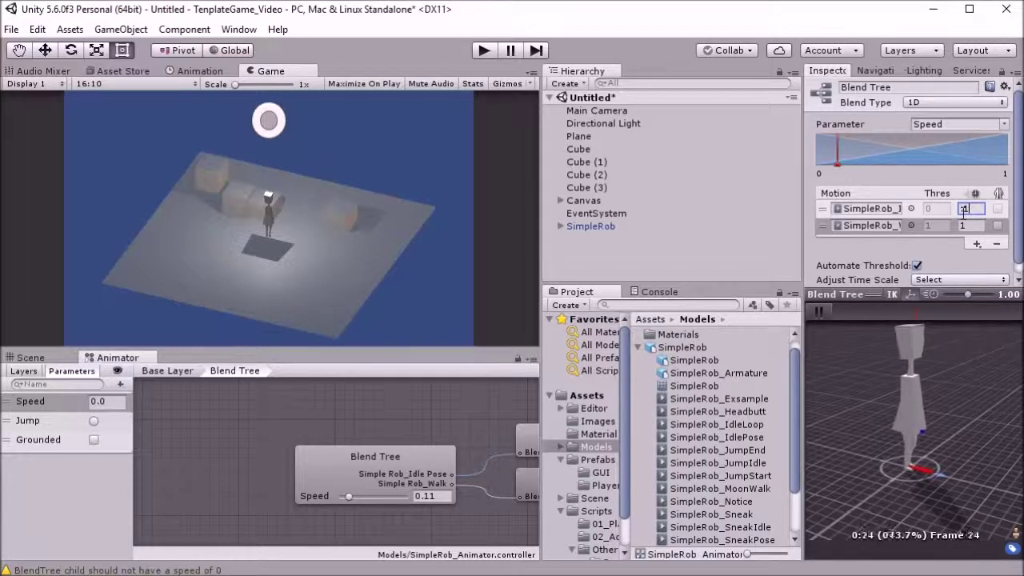
text(0.1)
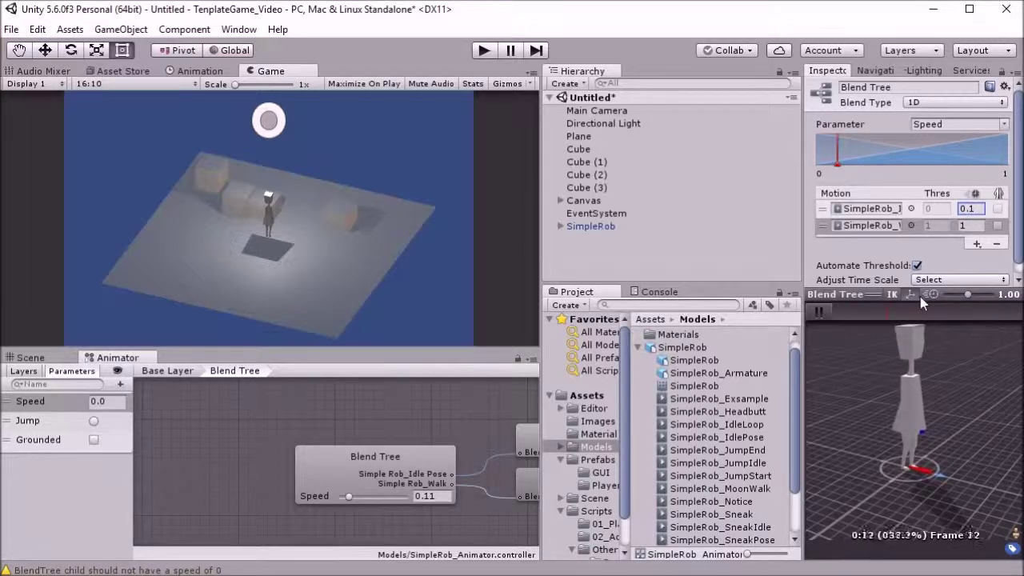
mouse_move(350, 497)
mouse_down()
mouse_move(434, 499)
mouse_move(326, 496)
mouse_move(372, 480)
mouse_move(431, 485)
mouse_move(331, 482)
mouse_move(528, 478)
mouse_up()
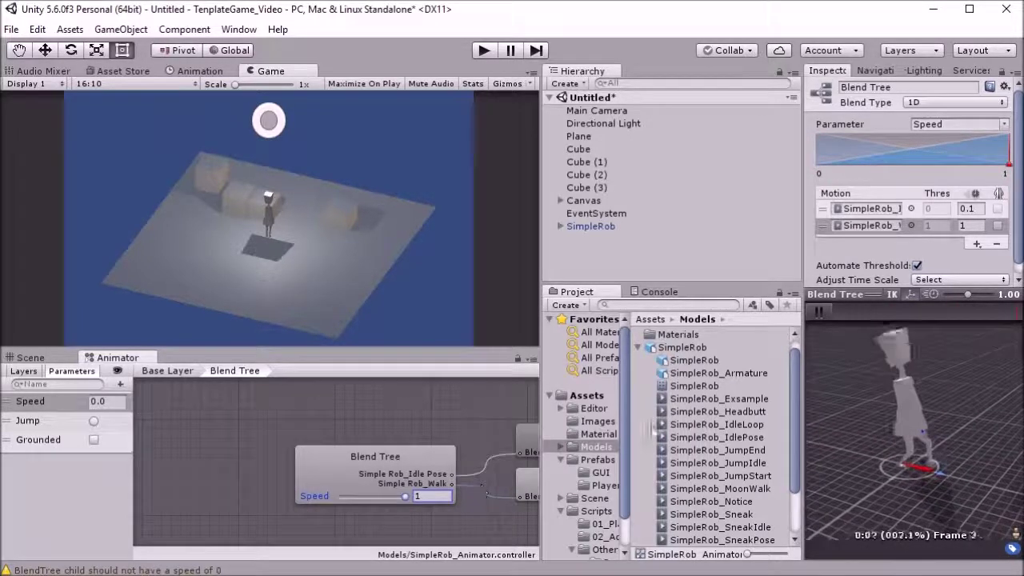
Add a third motion field to the blend tree and assign the SimpleRob_Walk clip to it.
click(977, 244)
click(977, 256)
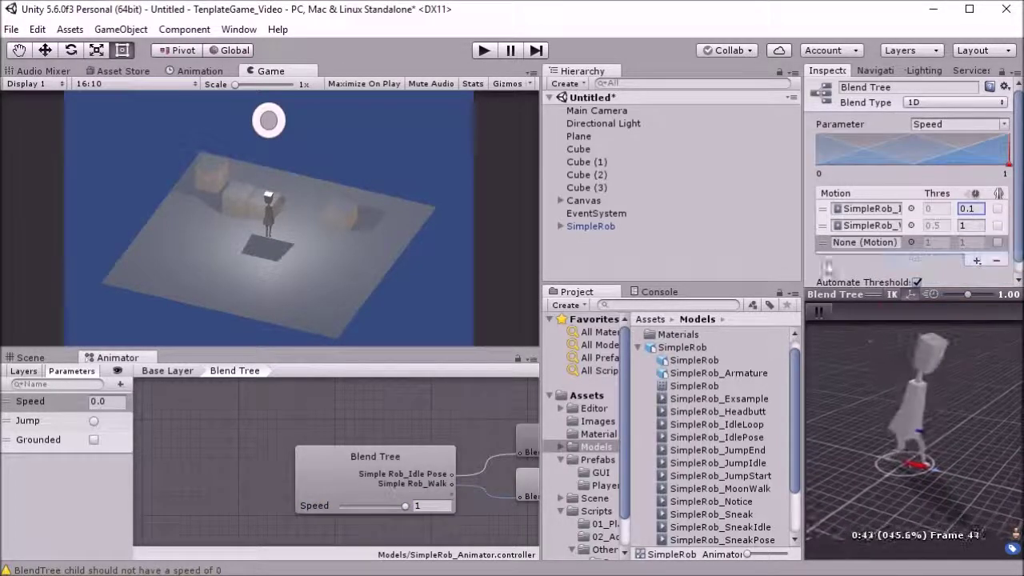
scroll(738, 500, down, 2)
drag(737, 495, 866, 229)
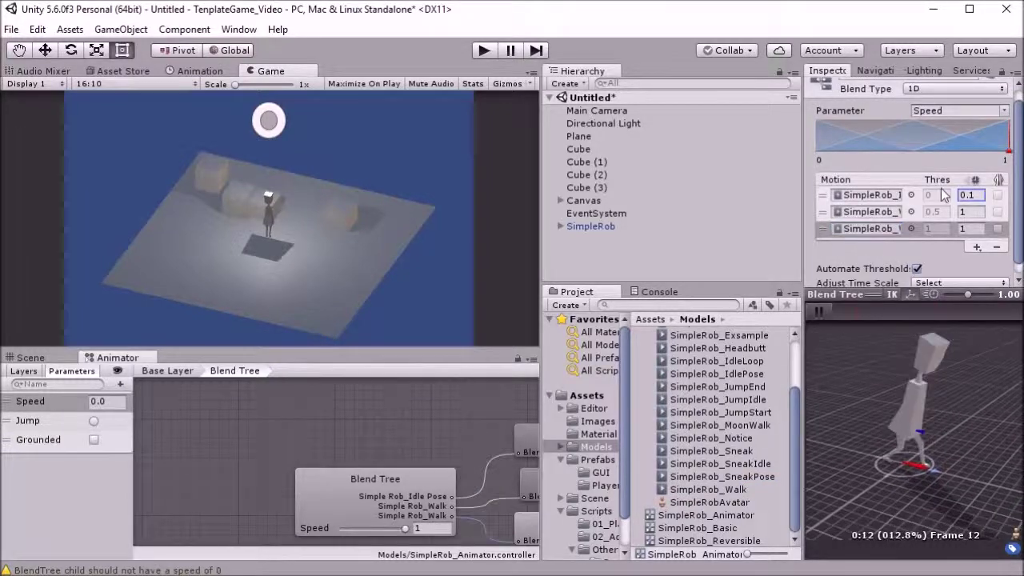
Set the third motion's playback speed to 3 and, with automatic thresholds disabled, give the second and third motions thresholds of 1 and 4.
text(3)
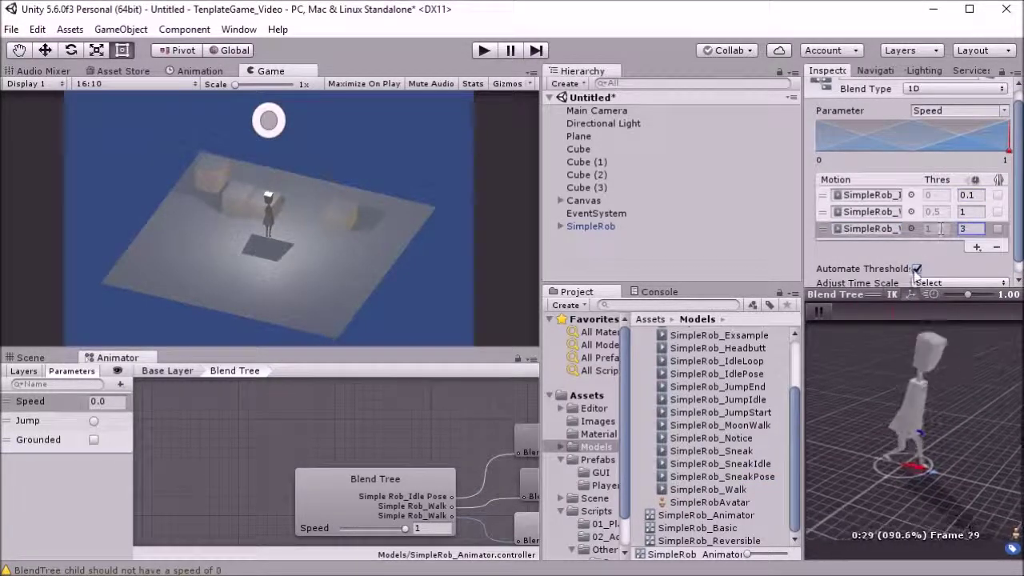
click(917, 269)
click(933, 212)
text(0.1)
click(935, 229)
text(4)
click(935, 212)
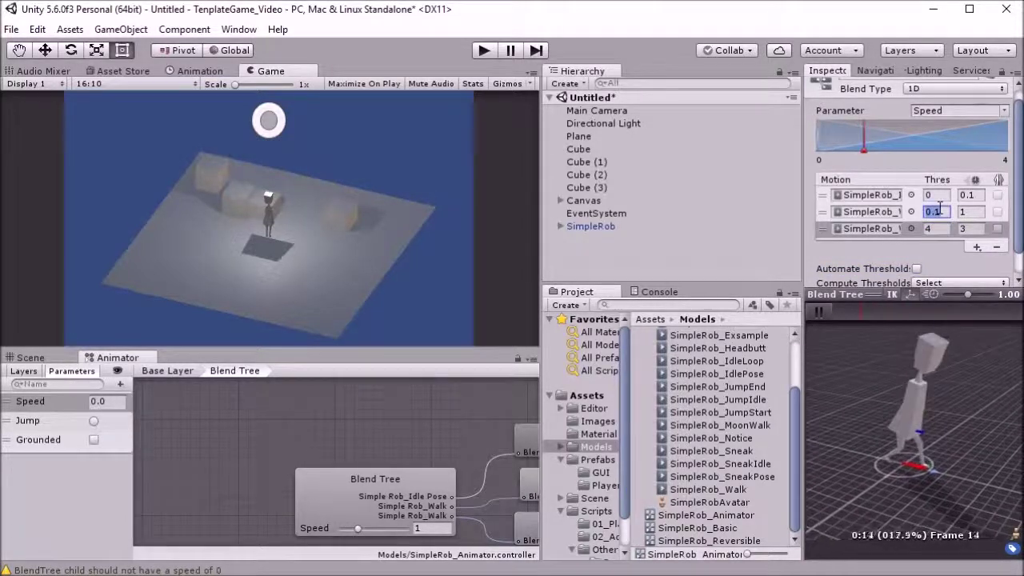
text(1)
mouse_move(358, 529)
mouse_down()
mouse_move(421, 528)
mouse_move(331, 533)
mouse_up()
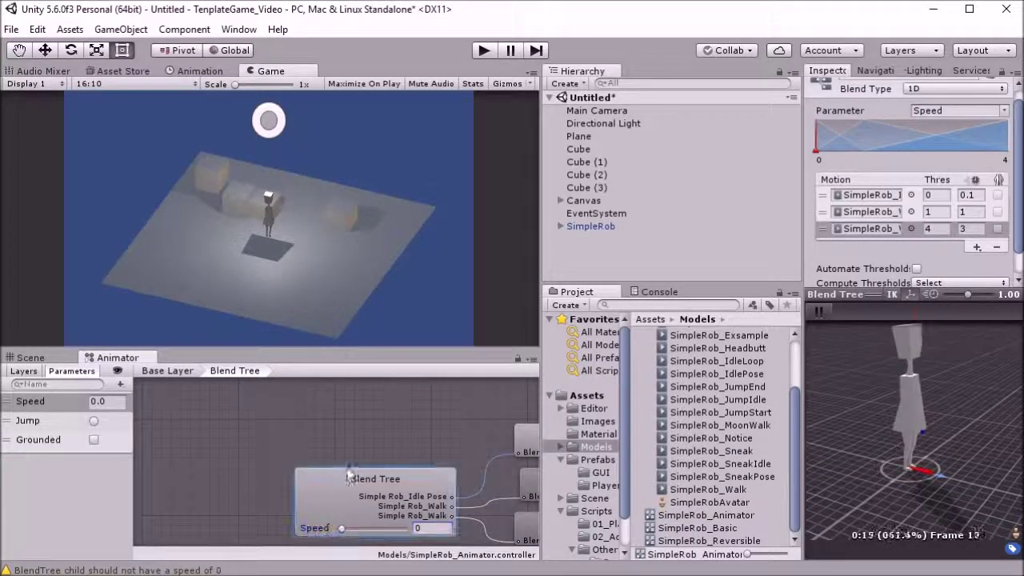
Return to the Base Layer and move the SimpleRob_IdleLoop state closer to the Blend Tree state.
click(177, 373)
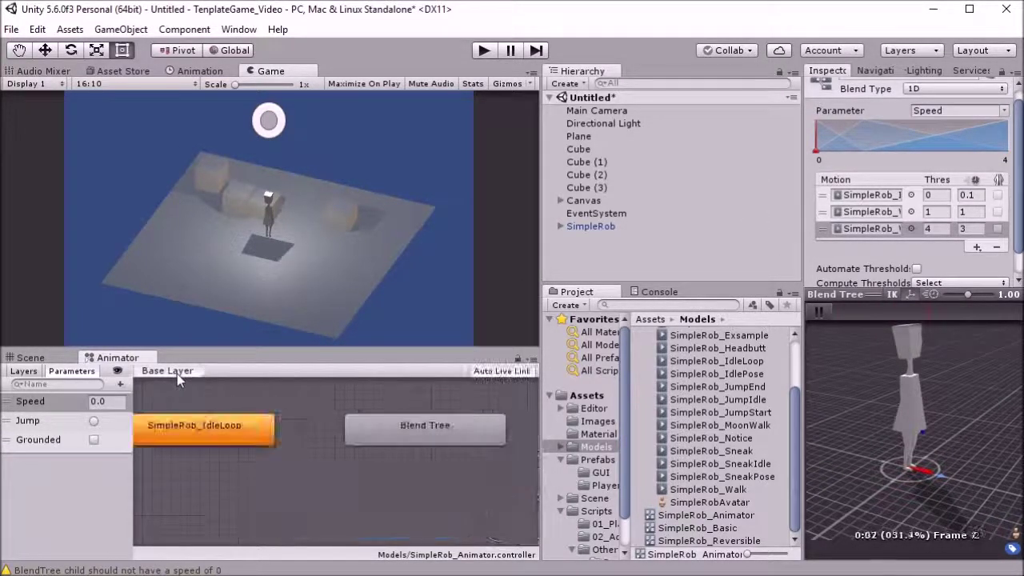
click(412, 435)
drag(238, 422, 373, 427)
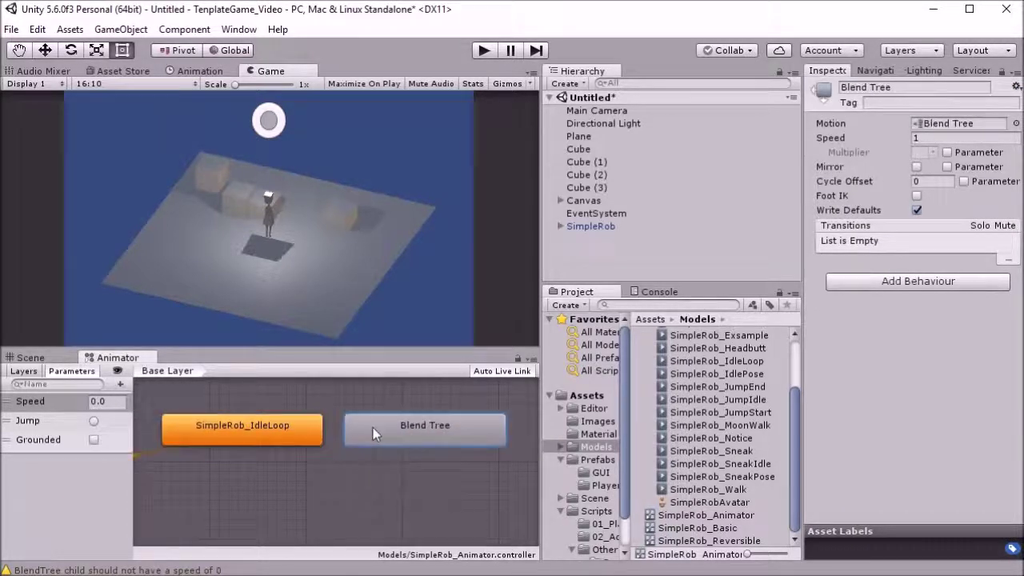
Run the game briefly to check the state machine while the character moves, and stop it again.
click(484, 50)
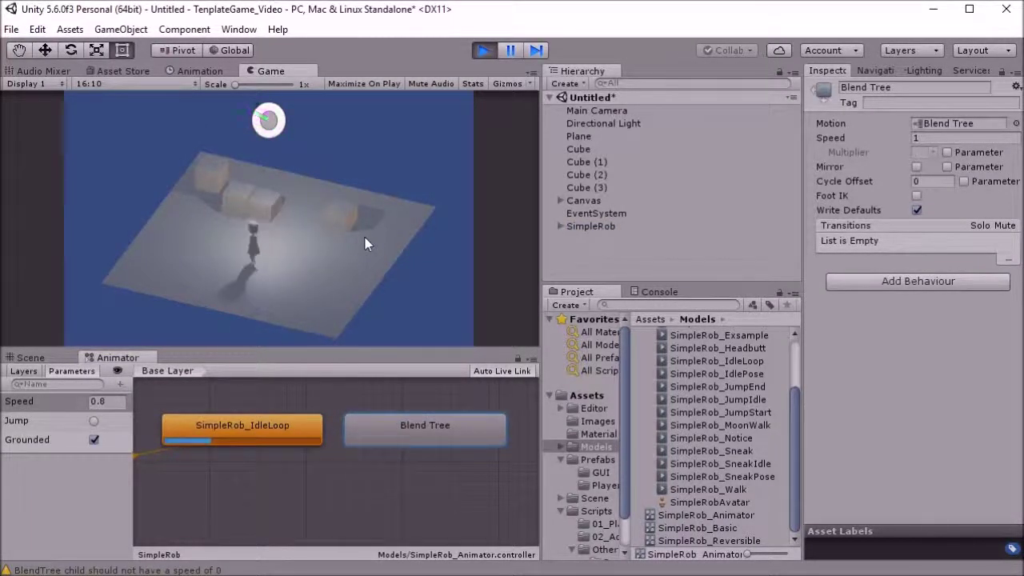
click(482, 49)
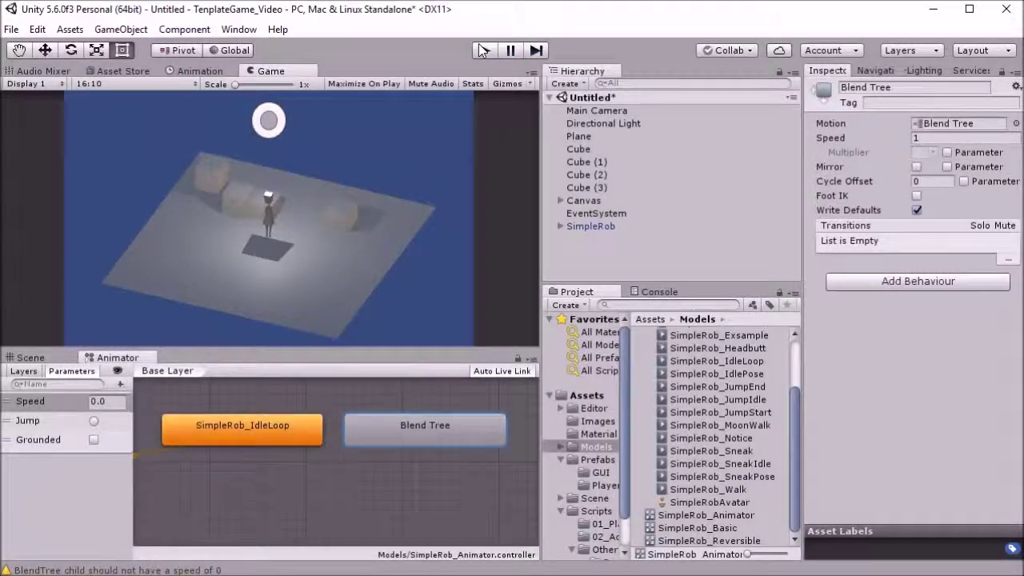
Create a transition from the SimpleRob_IdleLoop state to the Blend Tree state.
right_click(281, 437)
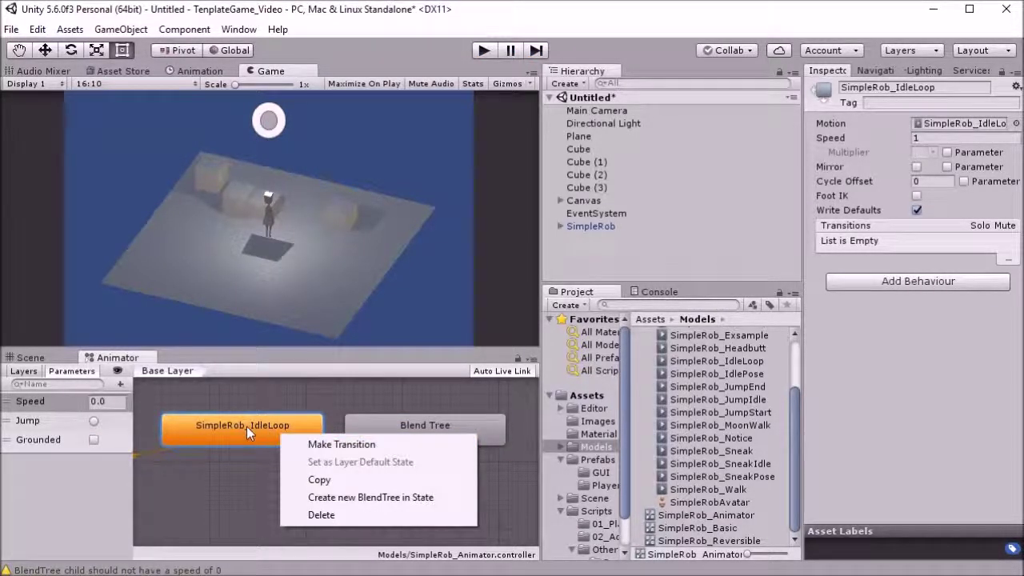
click(305, 444)
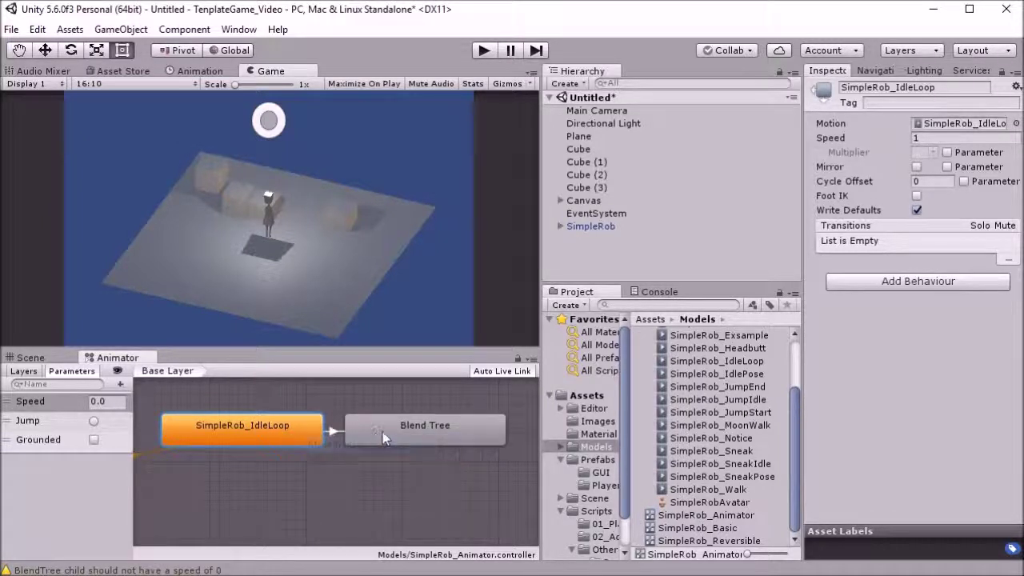
click(372, 438)
Rename the Blend Tree state as Walking.
click(399, 435)
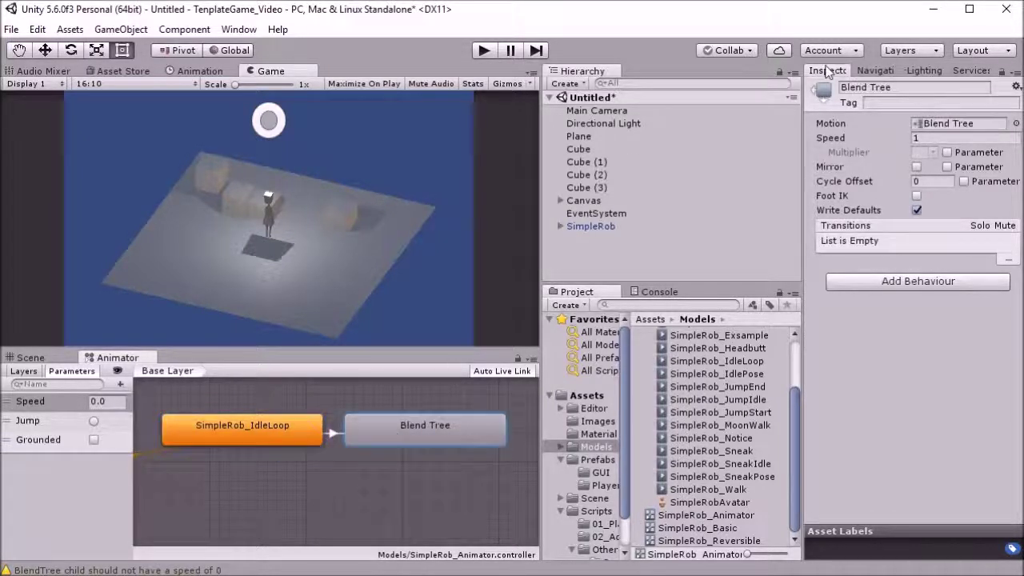
click(876, 87)
text(Walking)
key(Return)
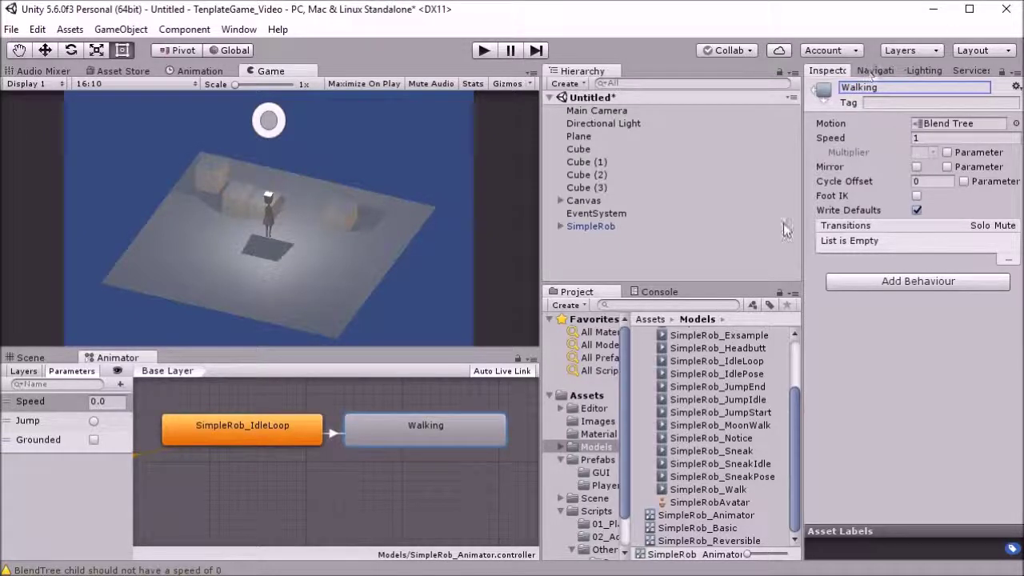
Shift the Walking state slightly away from SimpleRob_IdleLoop and create a transition from Walking back to SimpleRob_IdleLoop.
click(346, 432)
drag(348, 436, 358, 437)
right_click(373, 435)
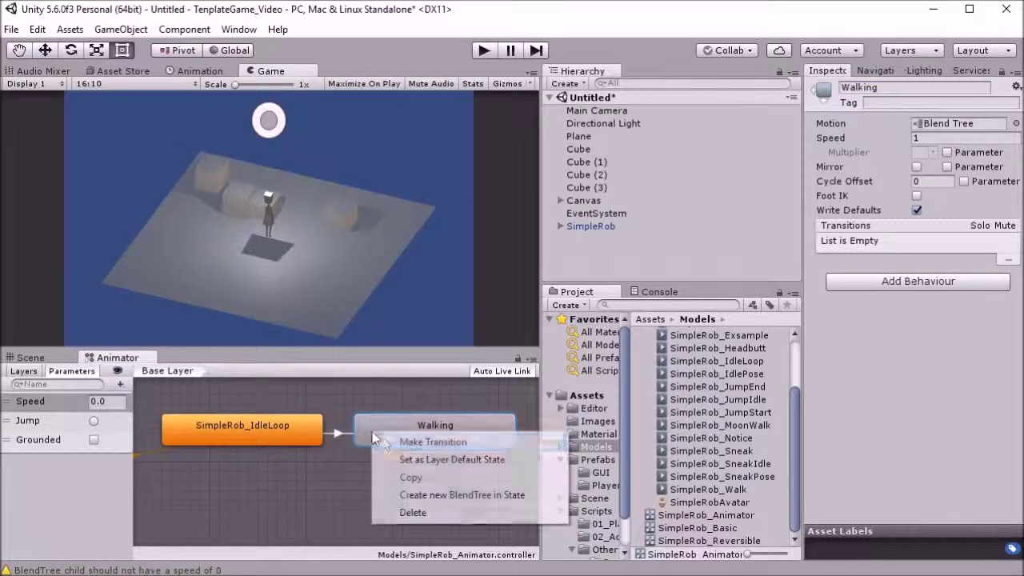
click(387, 442)
click(297, 438)
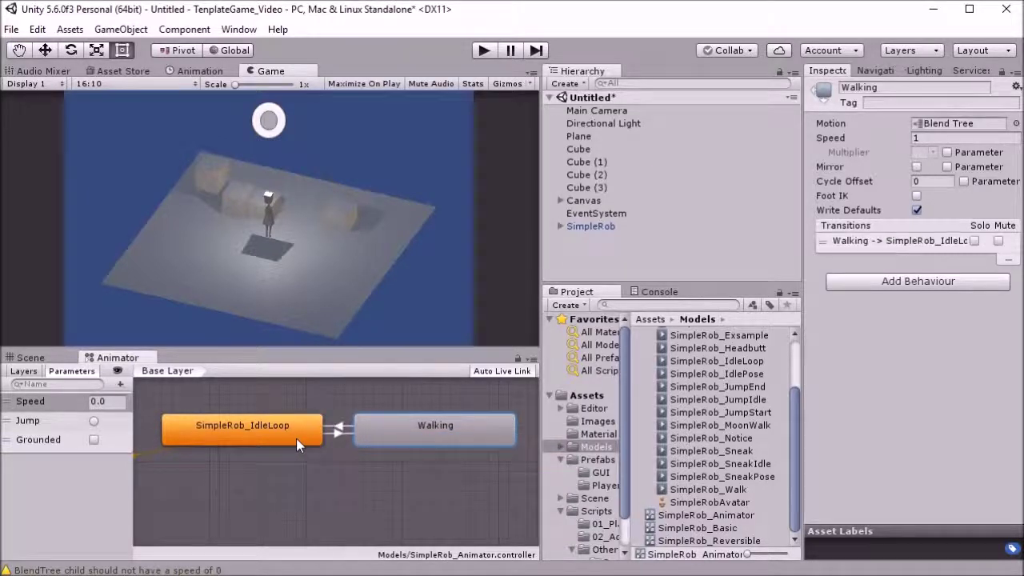
Give the SimpleRob_IdleLoop to Walking transition the condition Speed Greater 0.1 and disable Has Exit Time.
click(338, 436)
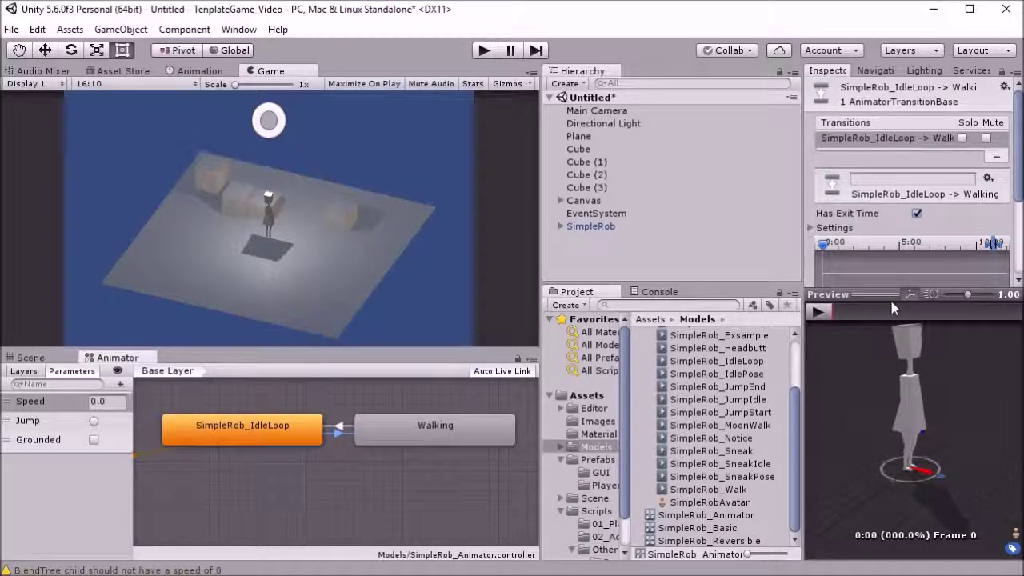
drag(885, 293, 884, 451)
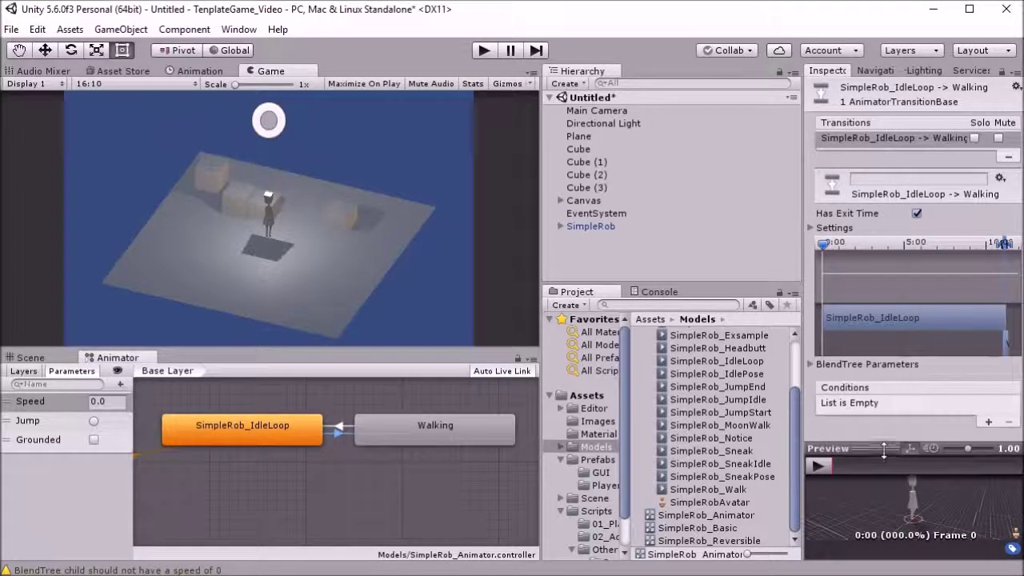
click(989, 422)
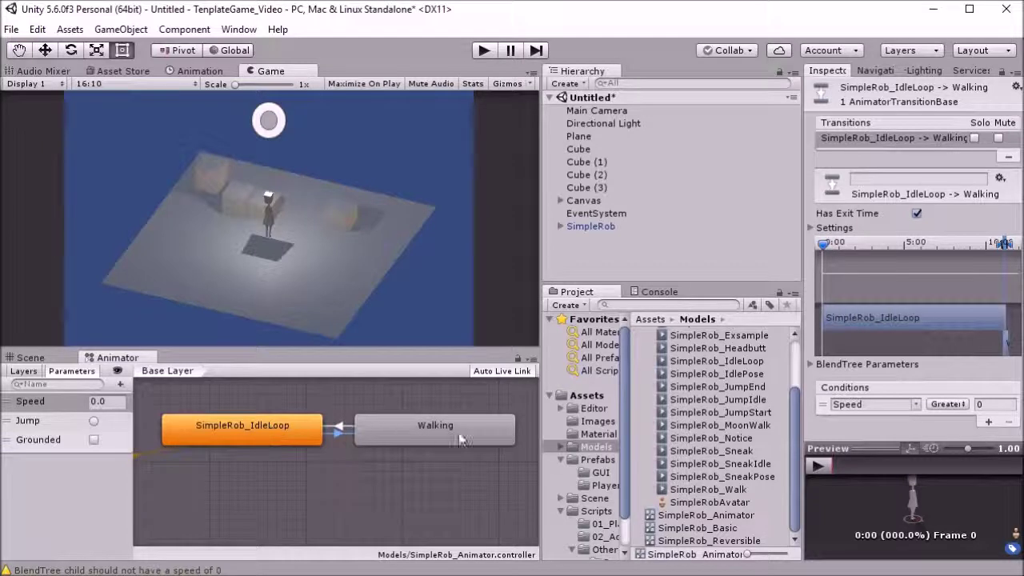
click(983, 405)
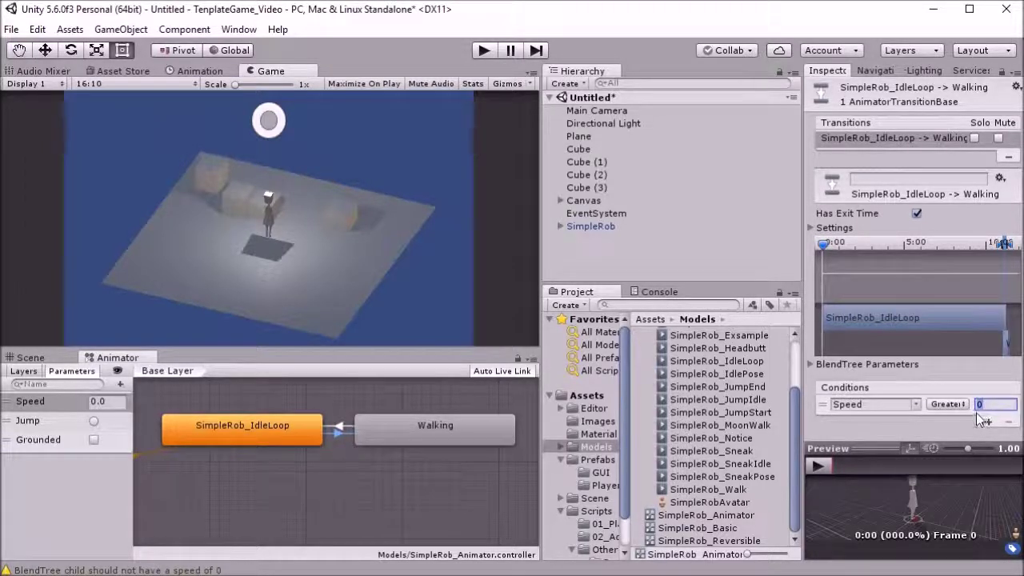
text(.1)
key(Return)
click(917, 214)
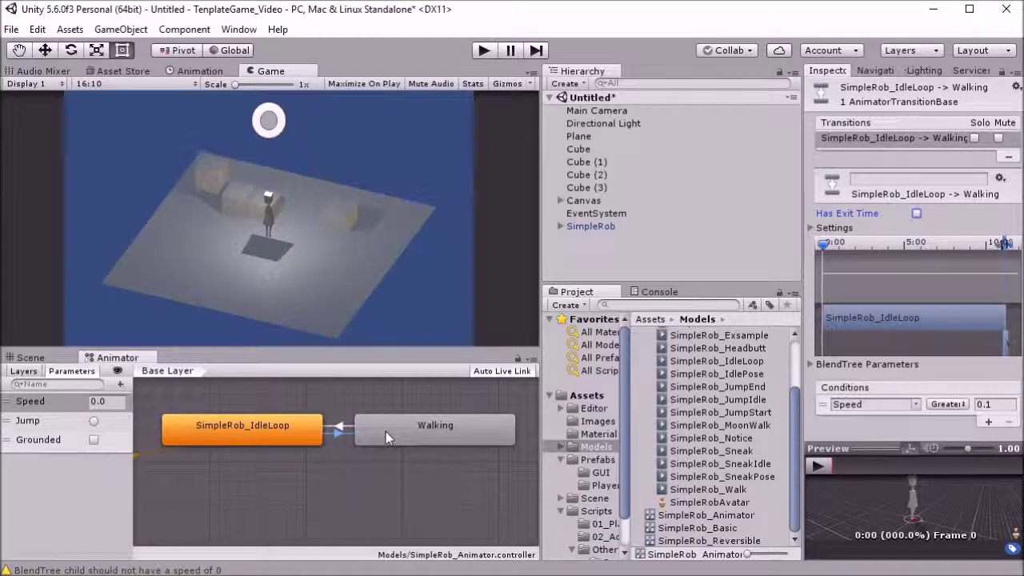
Disable Has Exit Time on the Walking to SimpleRob_IdleLoop transition and add the condition Speed Less 0.1.
click(355, 425)
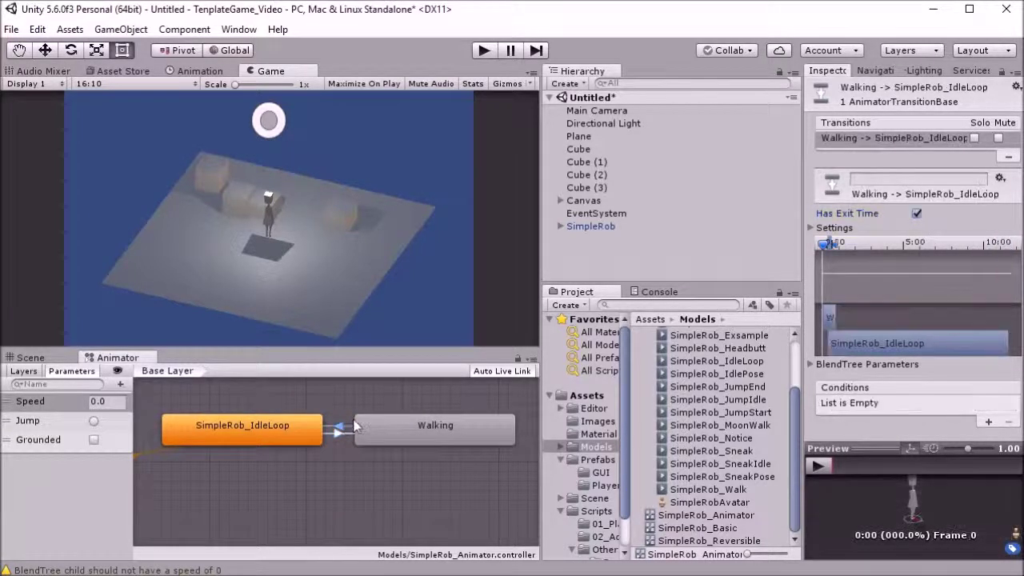
click(917, 213)
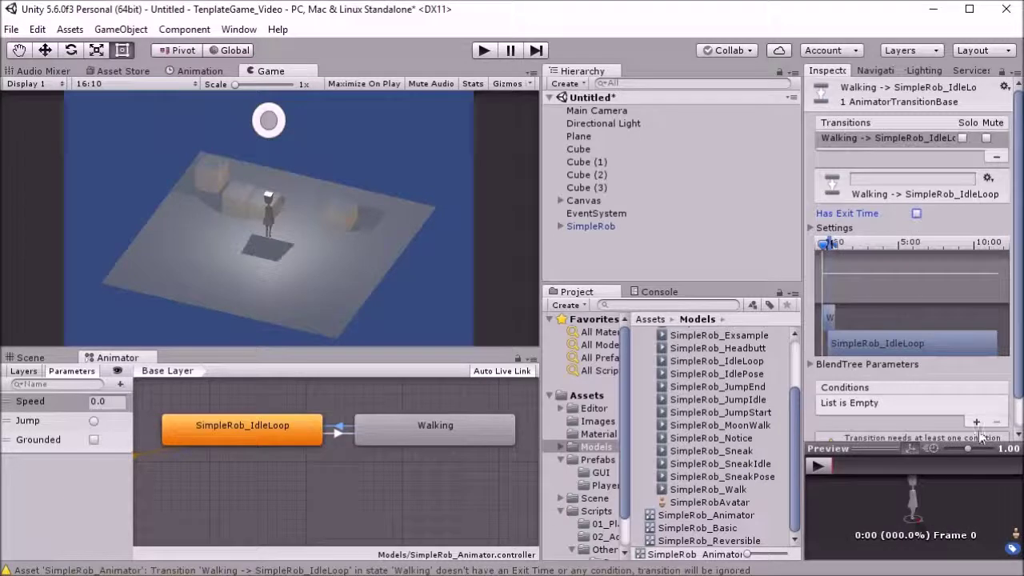
click(976, 422)
click(948, 404)
click(1001, 417)
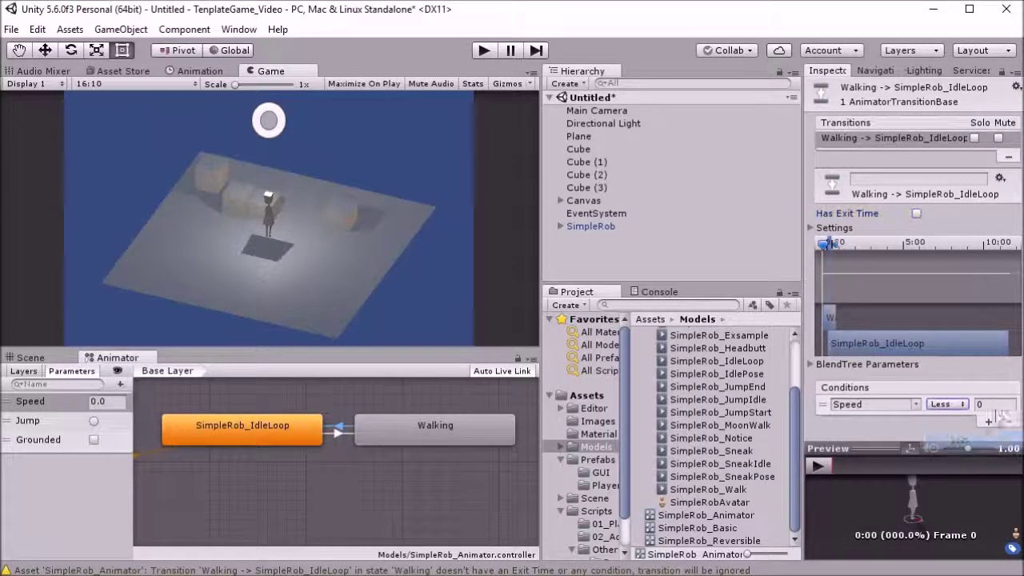
click(1004, 406)
text(0.1)
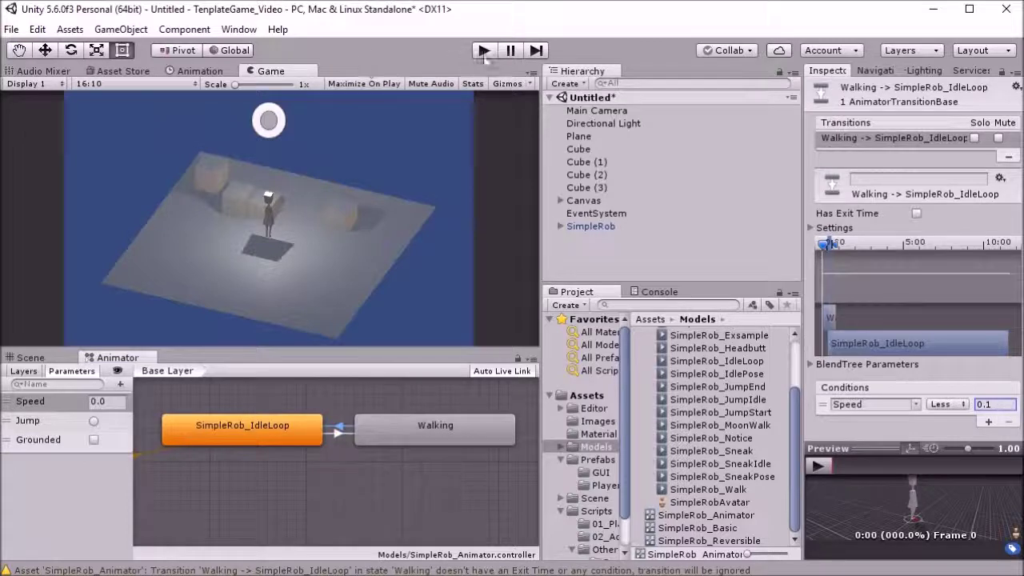
Run the game and move the character in all directions with jumps to test the idle and walking transitions.
click(484, 51)
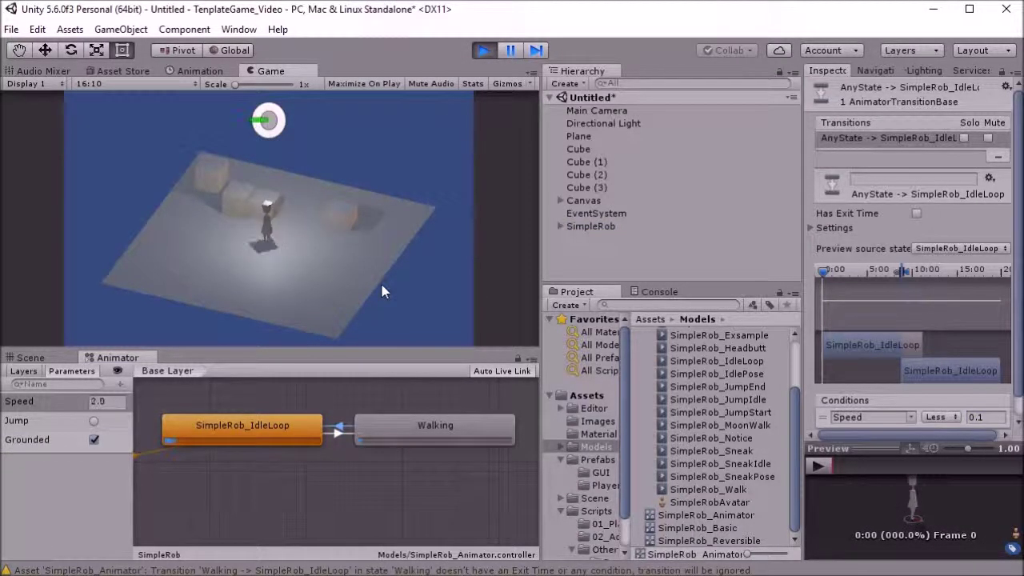
click(381, 290)
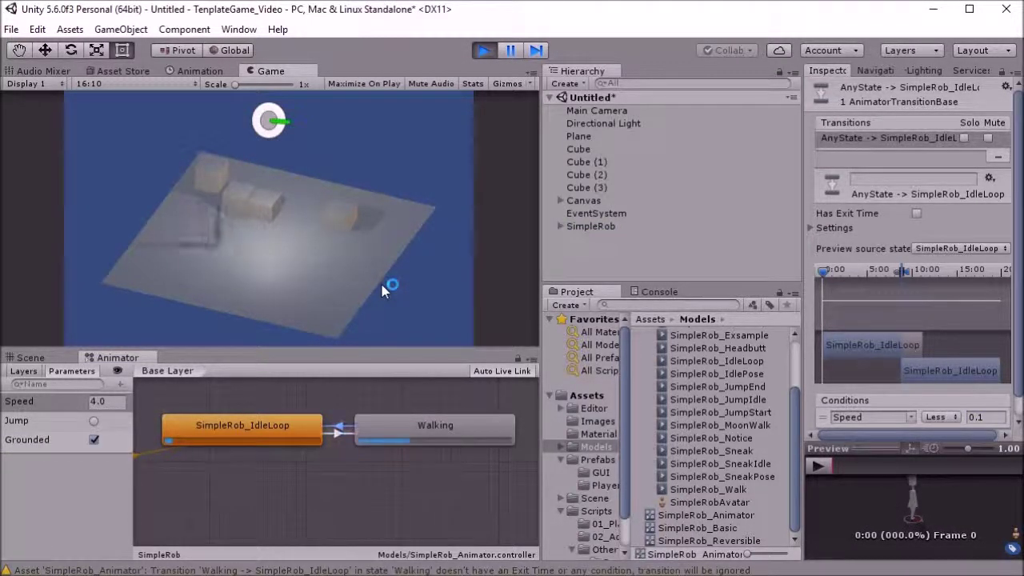
click(382, 312)
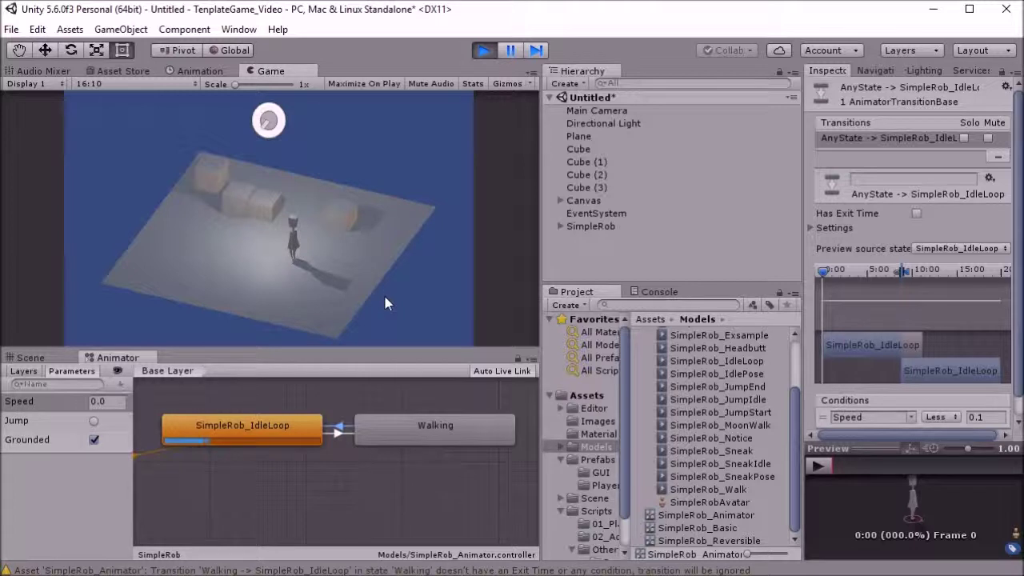
key(a)
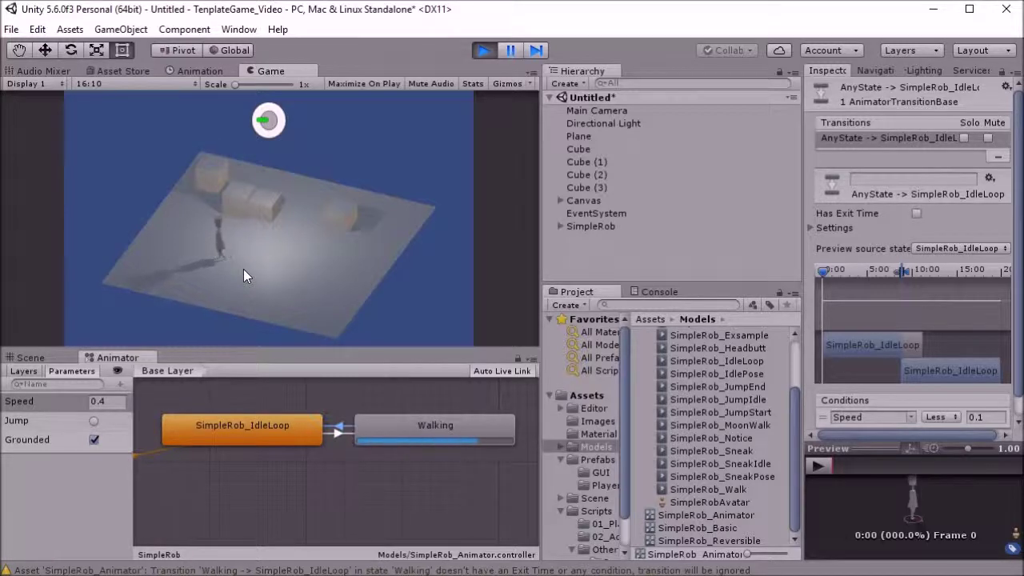
key(d)
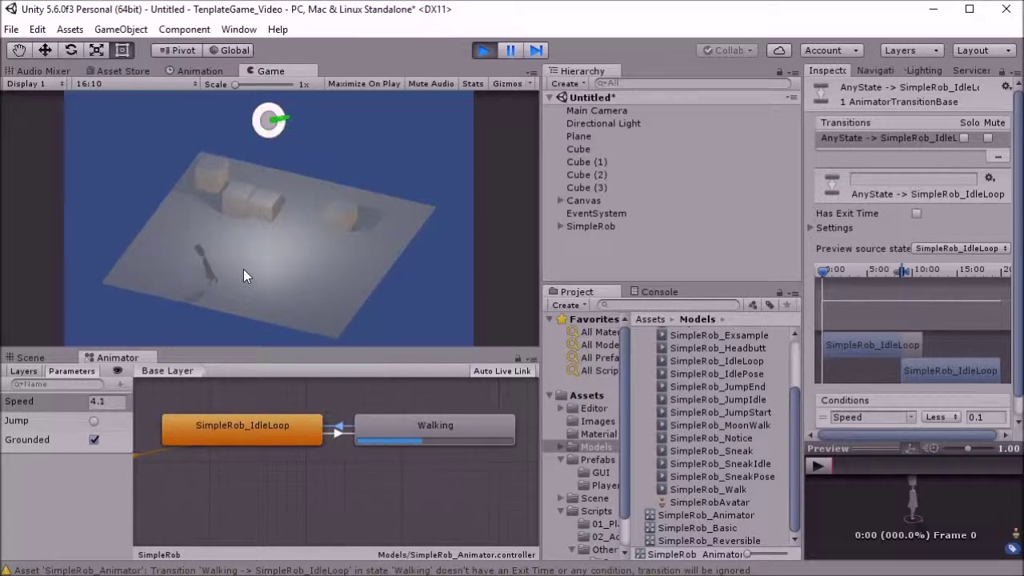
key(a)
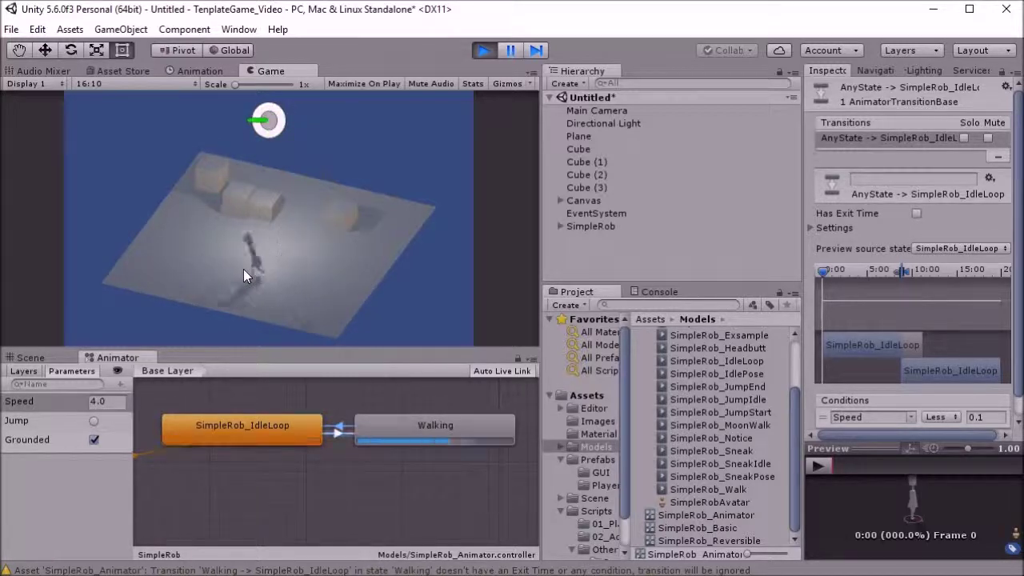
key(d)
key(w)
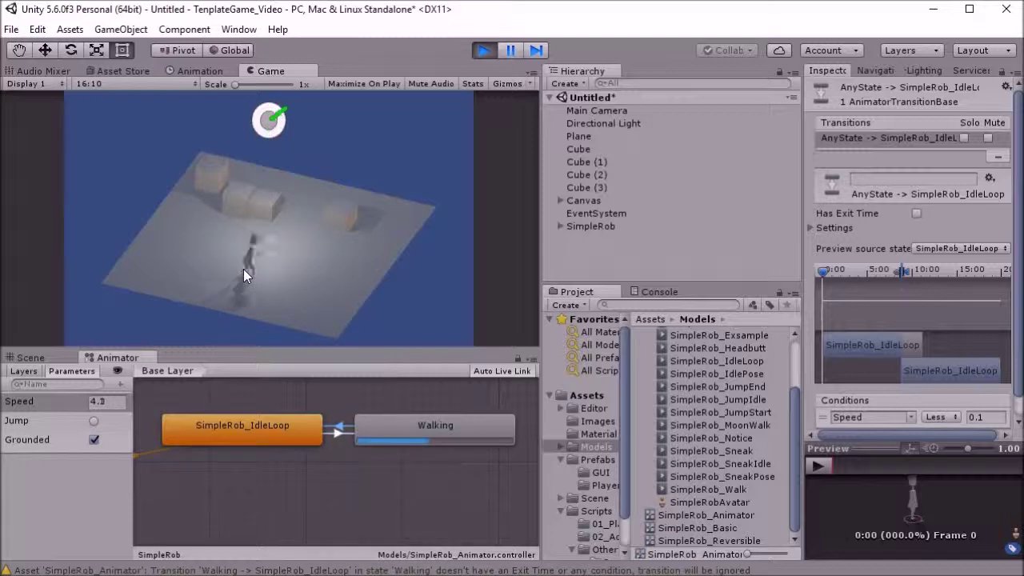
key(d)
key(w)
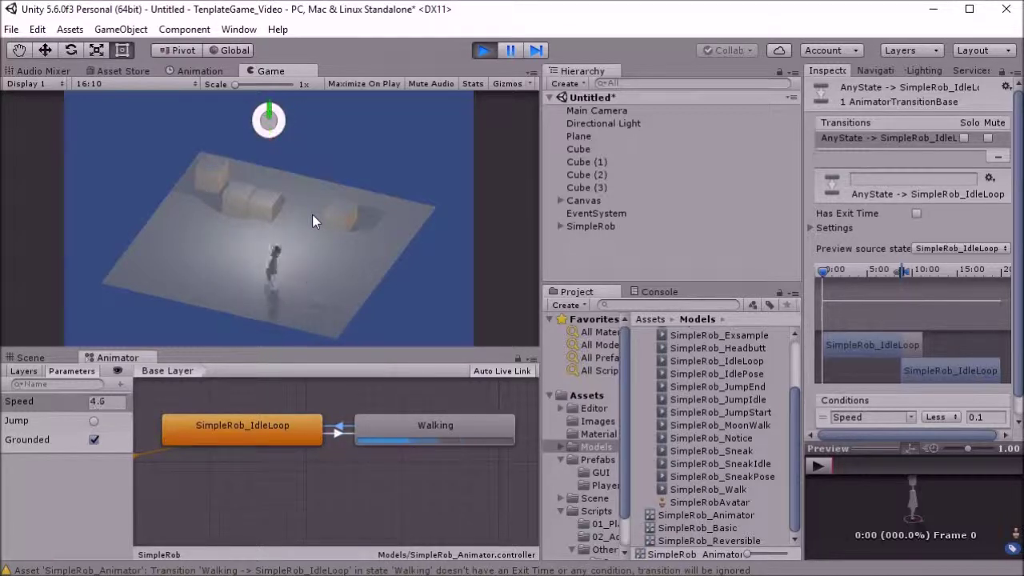
key(space)
key(a)
key(space)
key(s)
key(w)
key(d)
key(w)
key(a)
key(d)
key(a)
key(d)
key(a)
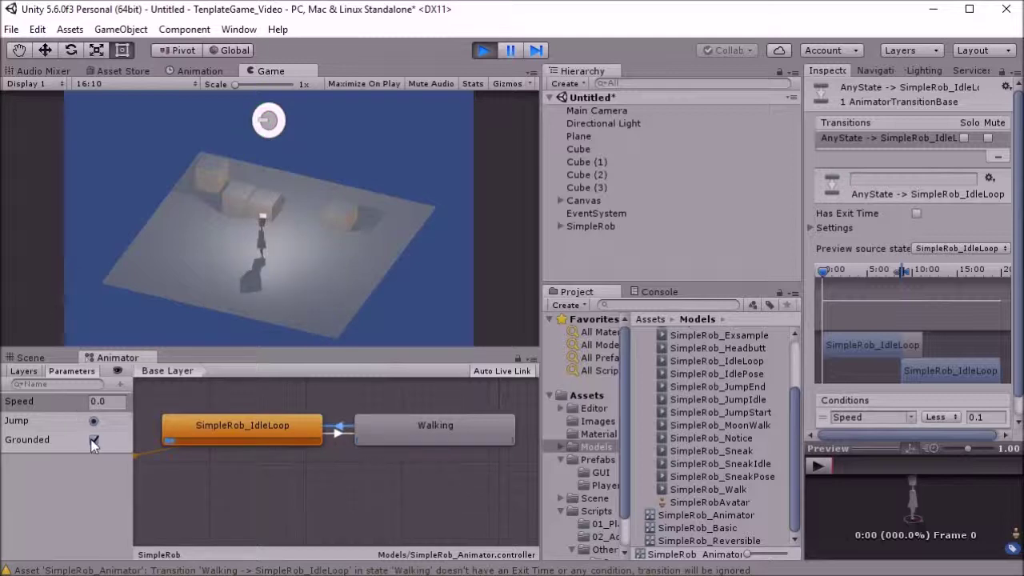
Clear the Jump trigger, test the character's movement and jumping once more, and stop the game.
click(94, 424)
click(190, 212)
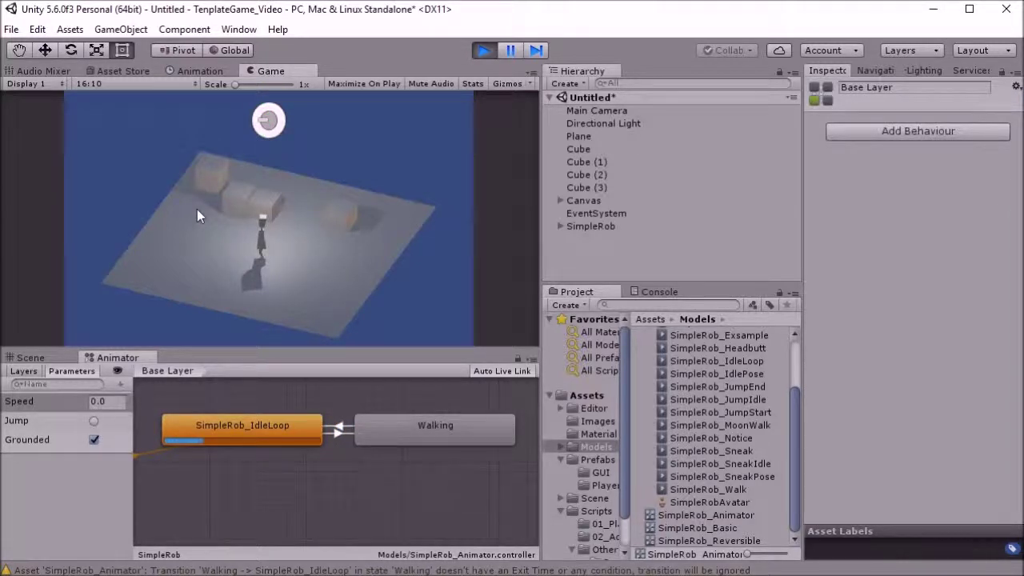
key(s)
key(w)
key(Right)
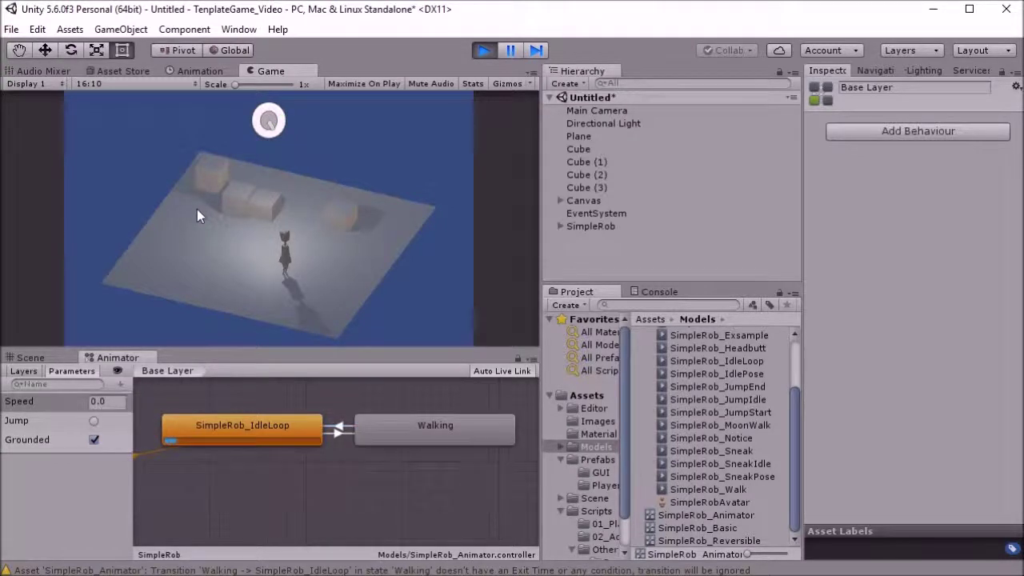
key(space)
click(482, 51)
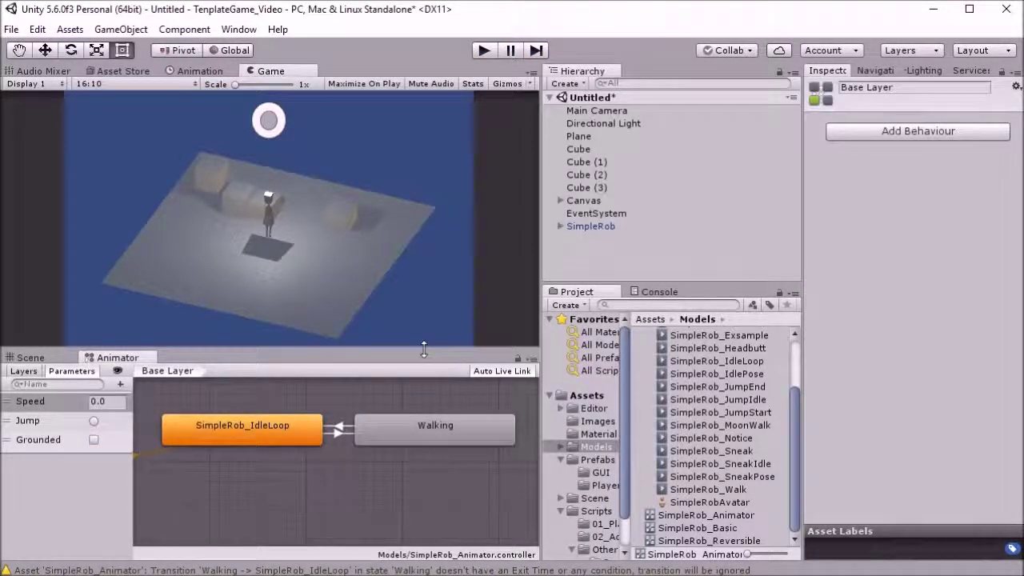
Enlarge the Animator graph area by shrinking the Game view.
drag(424, 350, 422, 257)
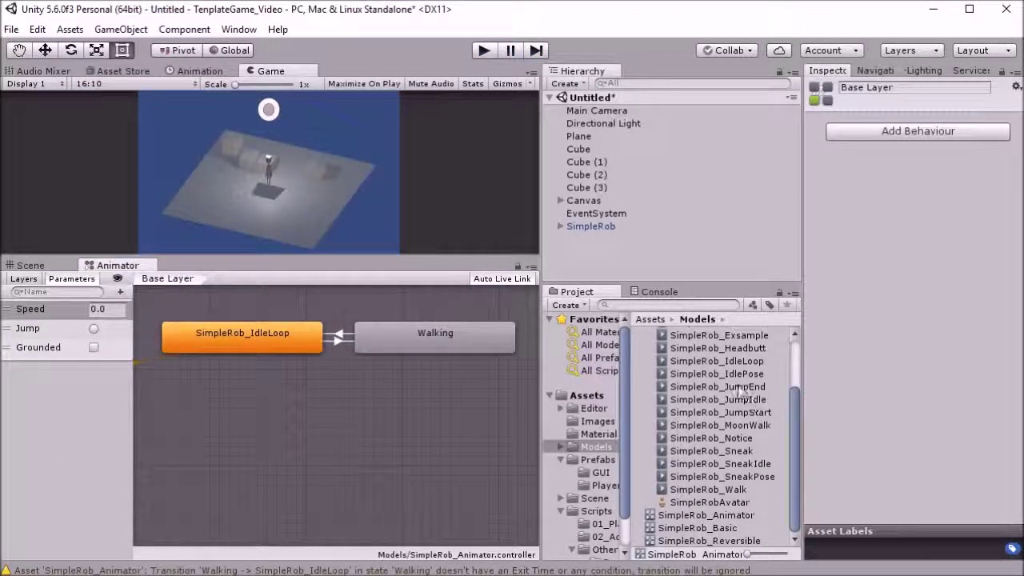
Add the SimpleRob_JumpStart, SimpleRob_JumpIdle and SimpleRob_JumpEnd animations as states below the idle and walking states in the Animator graph.
drag(746, 413, 389, 401)
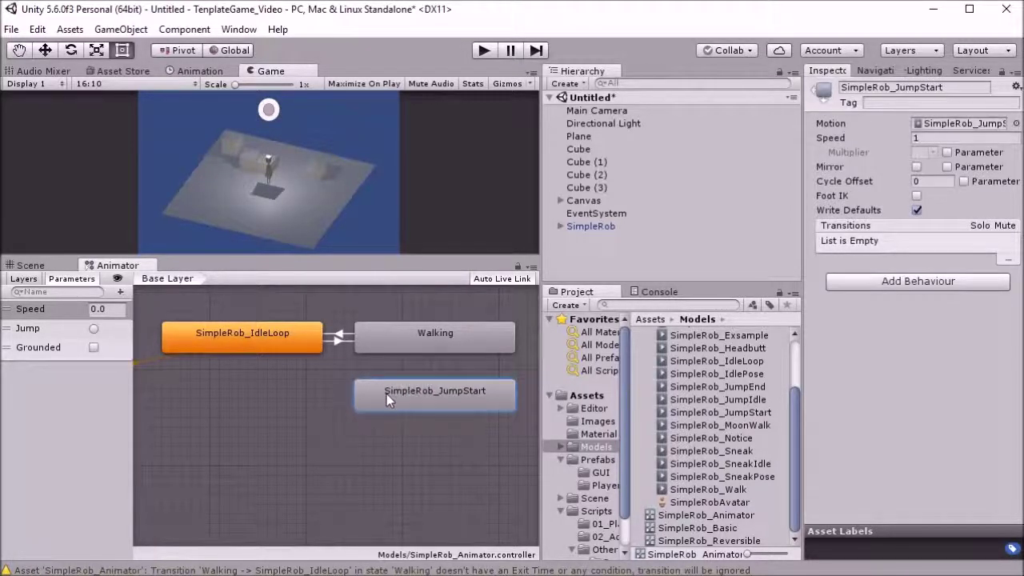
drag(752, 402, 313, 468)
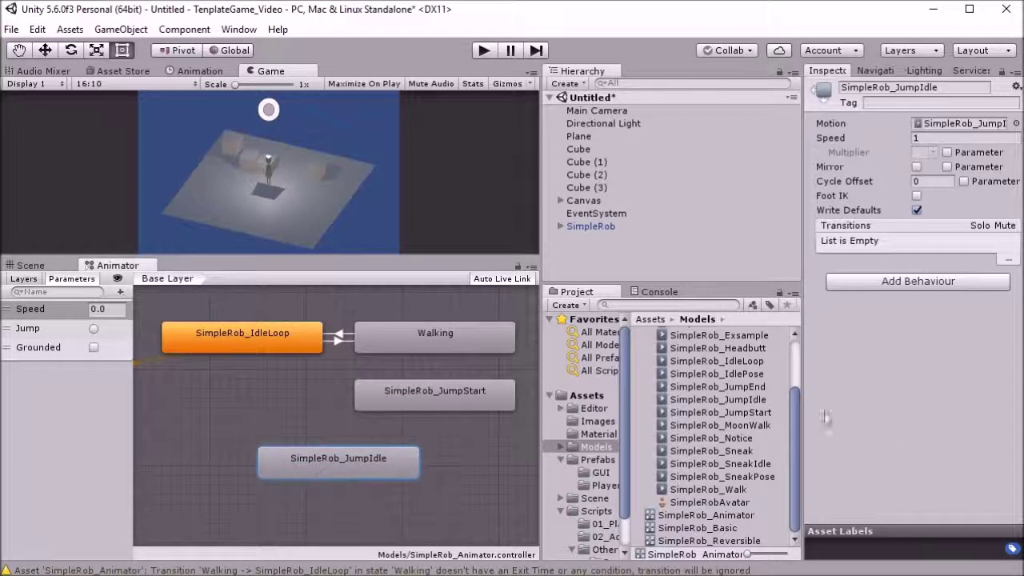
drag(750, 387, 221, 400)
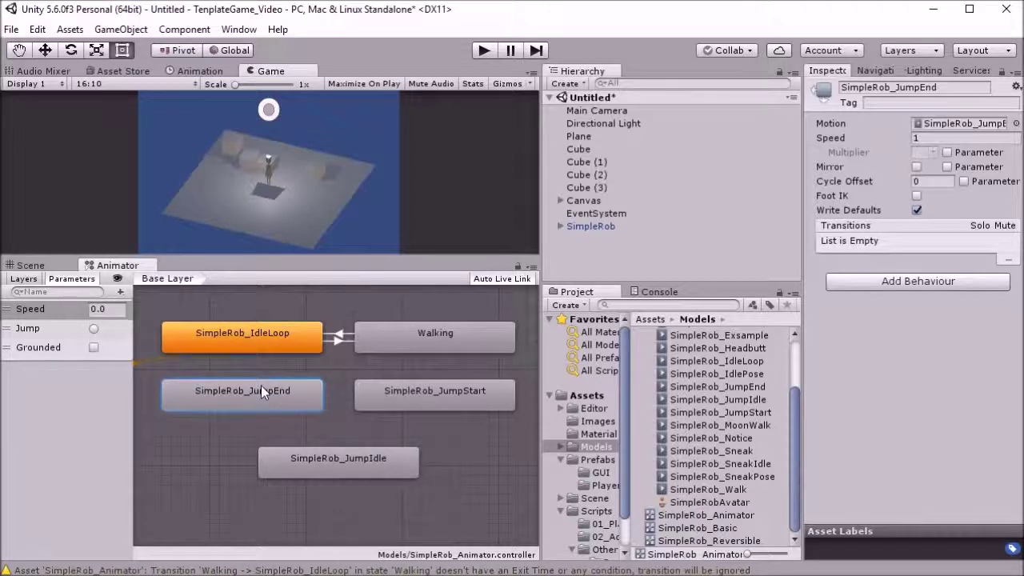
Create a transition from the Walking state to SimpleRob_JumpStart.
right_click(441, 355)
click(448, 357)
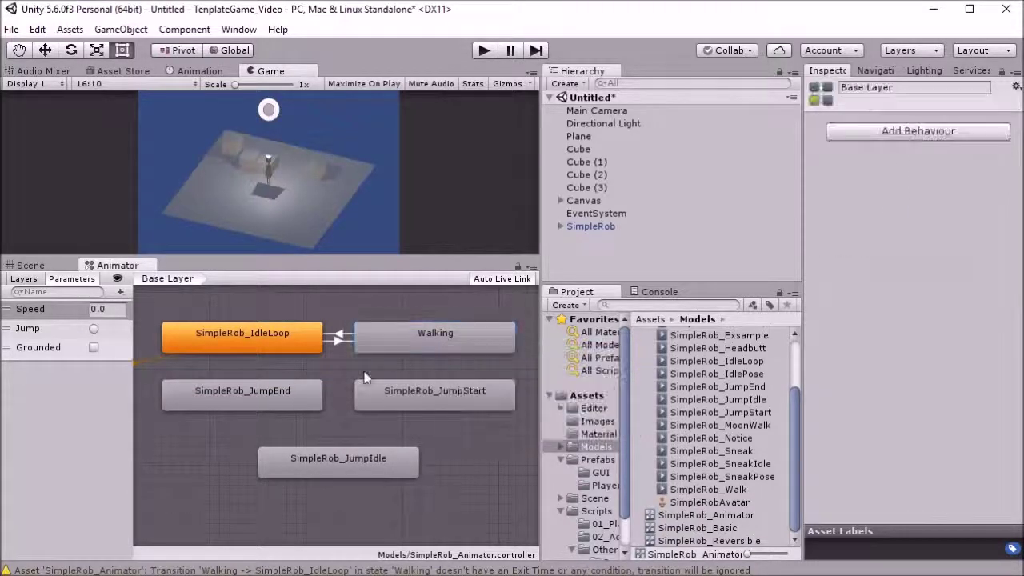
right_click(421, 346)
click(435, 346)
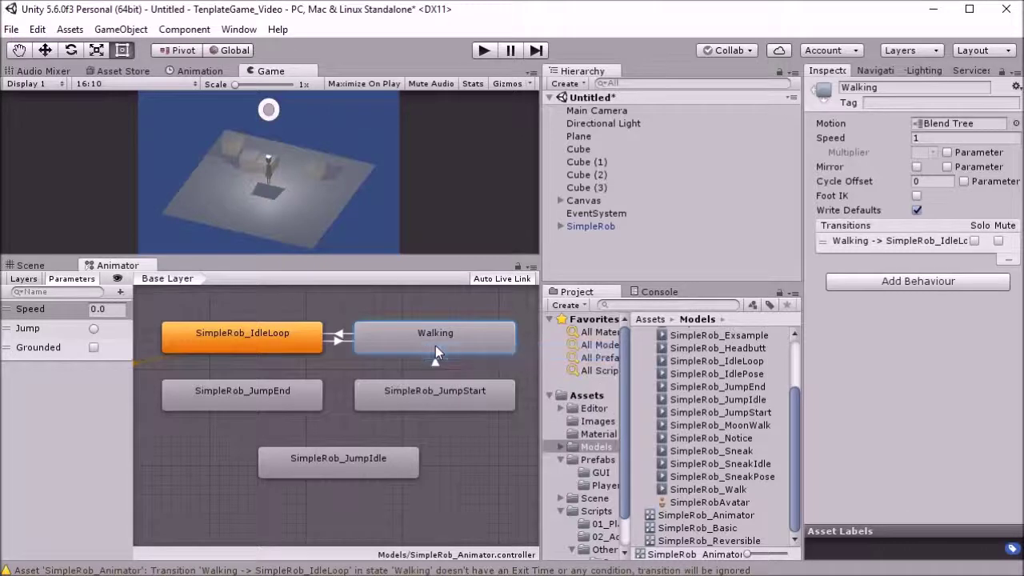
click(437, 387)
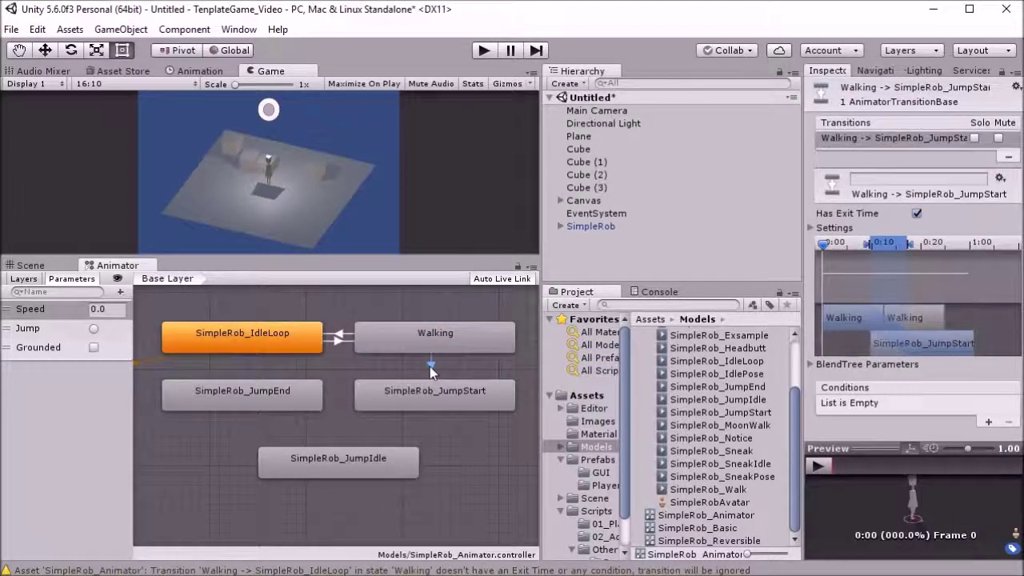
Disable Has Exit Time on the Walking to SimpleRob_JumpStart transition, shorten its blend duration and add the Jump condition.
click(917, 212)
drag(910, 244, 875, 248)
click(979, 421)
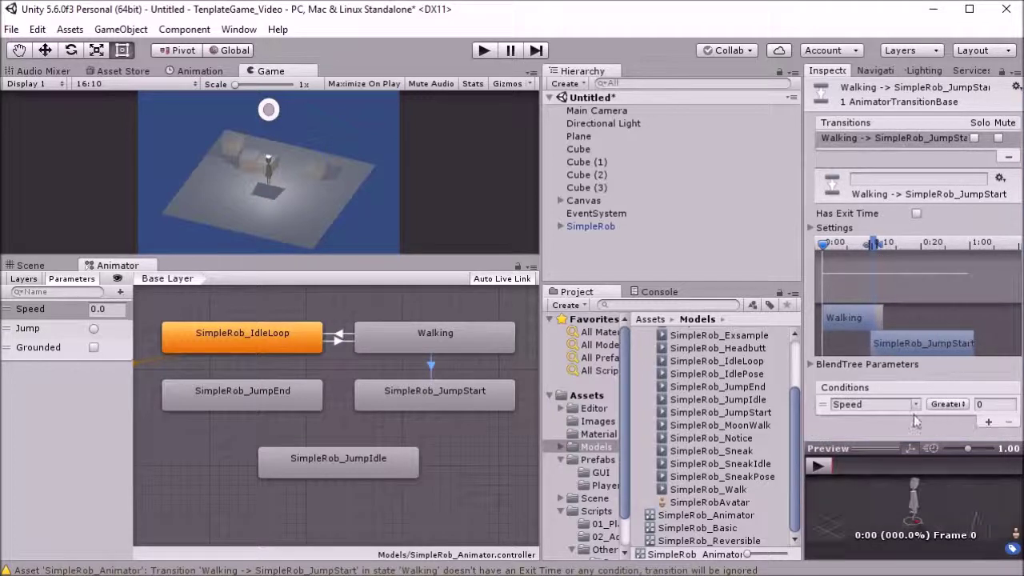
click(909, 404)
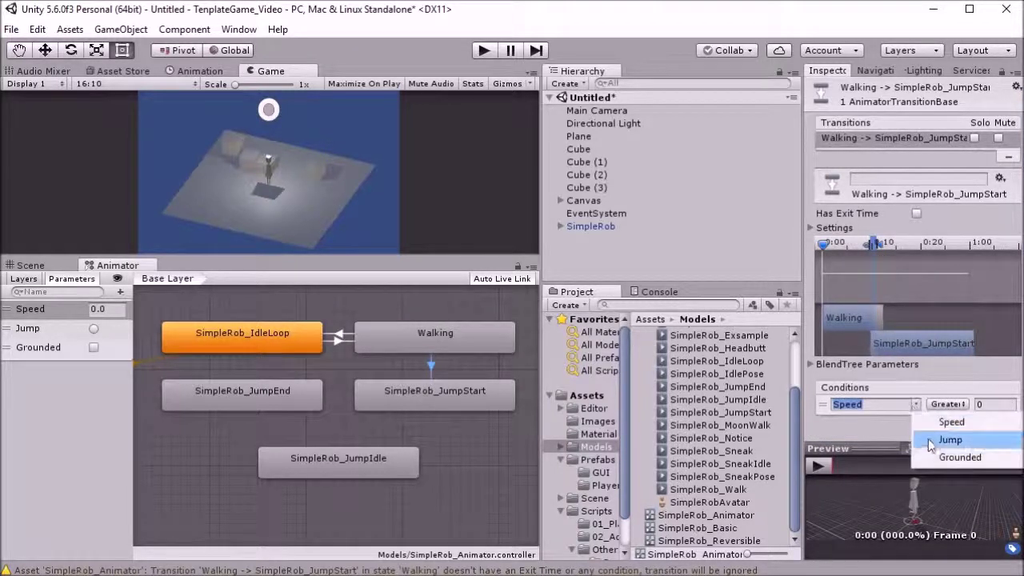
click(930, 440)
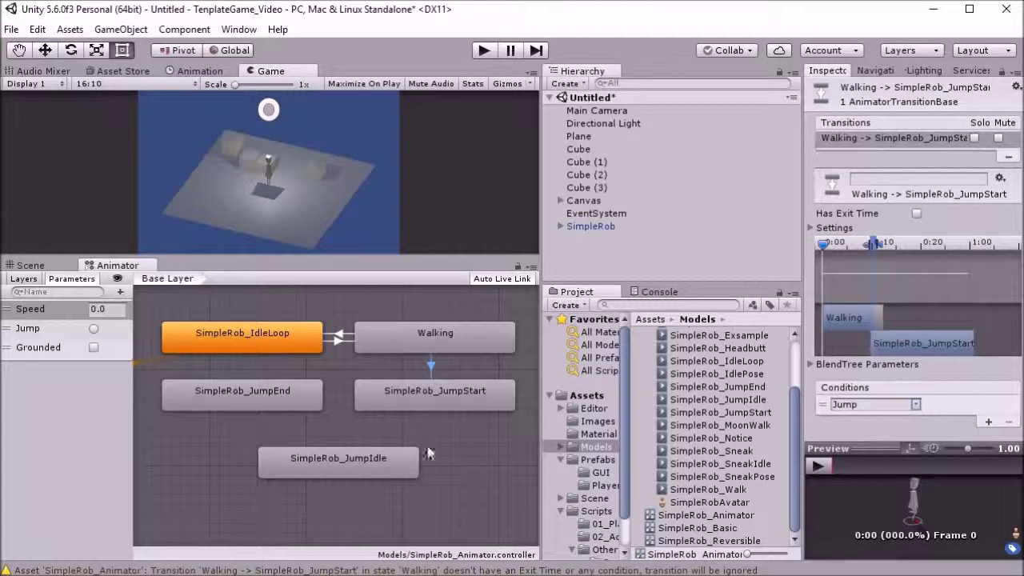
Create a transition from SimpleRob_JumpStart to SimpleRob_JumpIdle and show its settings.
right_click(394, 395)
click(409, 406)
click(342, 464)
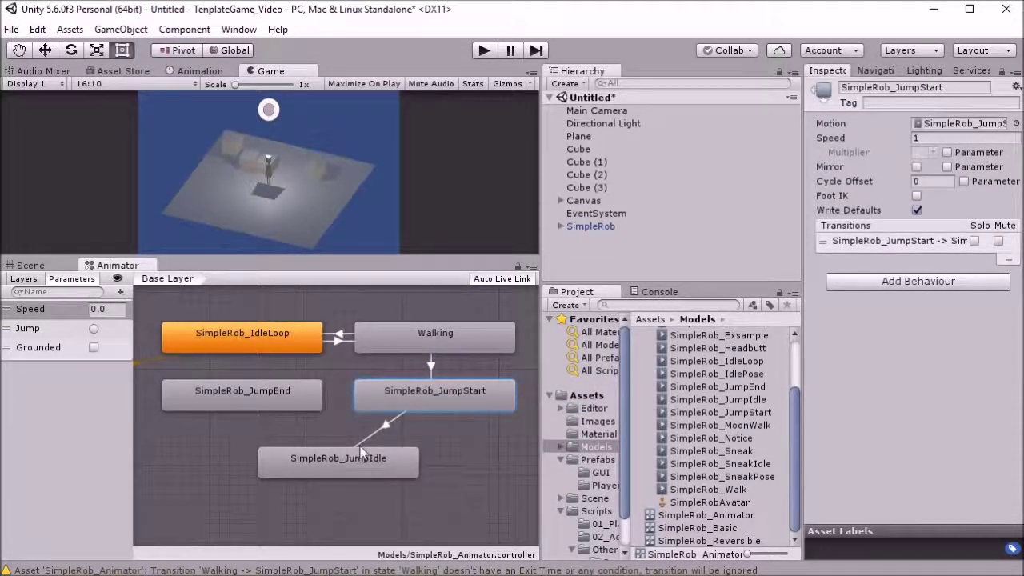
click(361, 453)
click(421, 399)
click(395, 423)
click(916, 213)
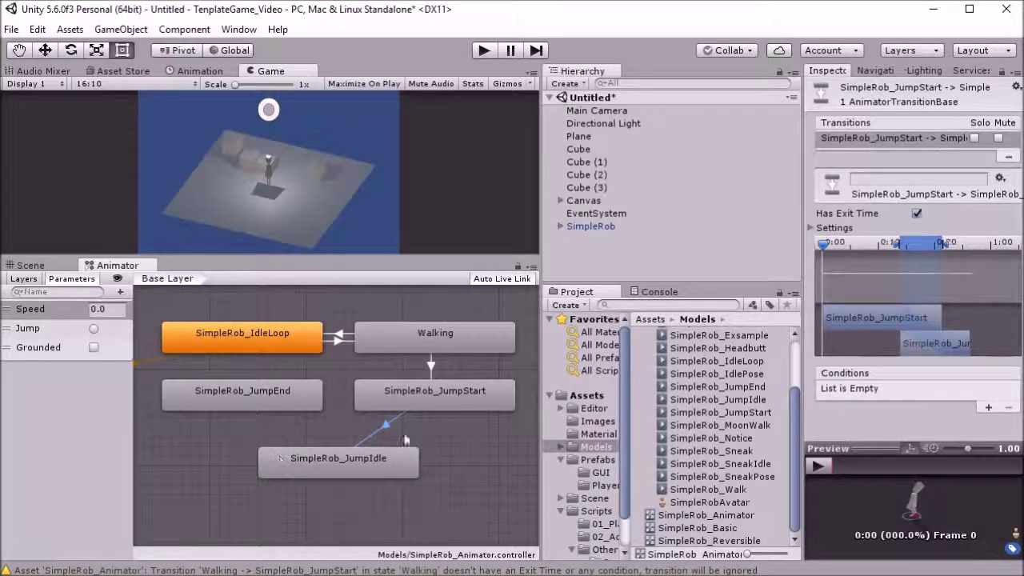
Create a transition from SimpleRob_JumpIdle to SimpleRob_JumpEnd.
click(302, 460)
right_click(302, 461)
click(322, 471)
click(278, 406)
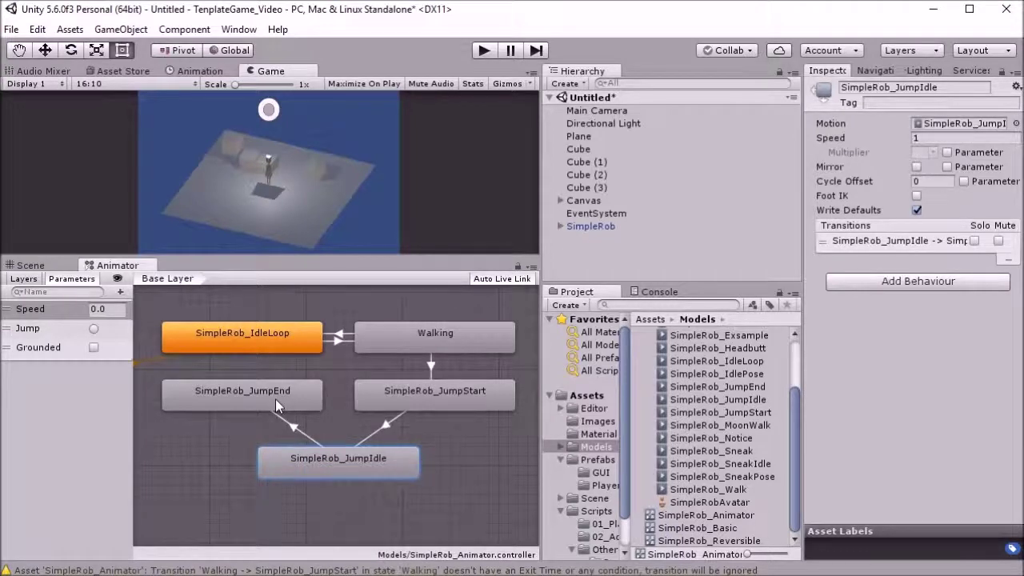
Give the SimpleRob_JumpIdle to SimpleRob_JumpEnd transition the condition Grounded true, disable Has Exit Time and shorten its blend duration.
click(294, 426)
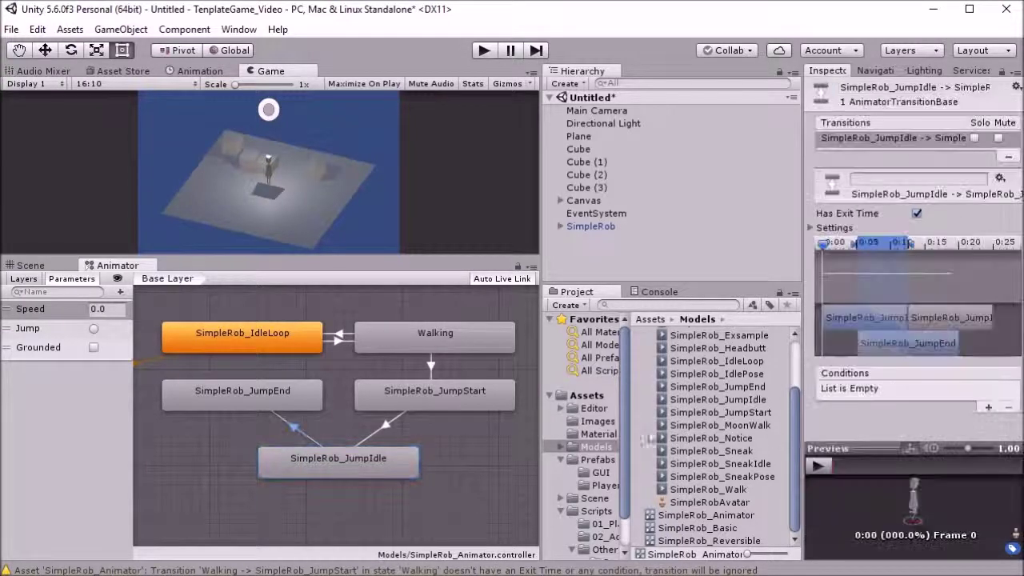
click(988, 408)
click(916, 391)
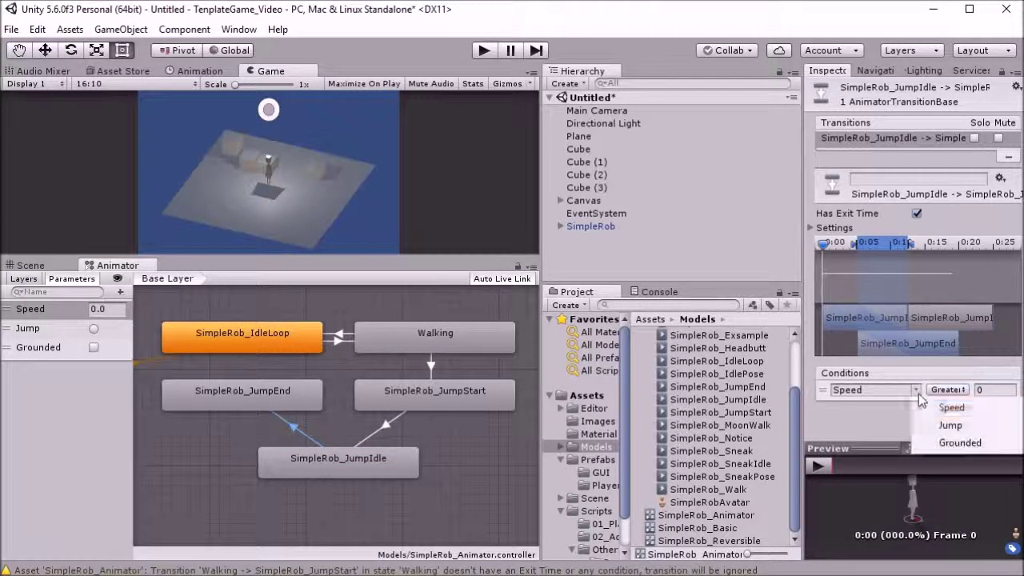
click(928, 443)
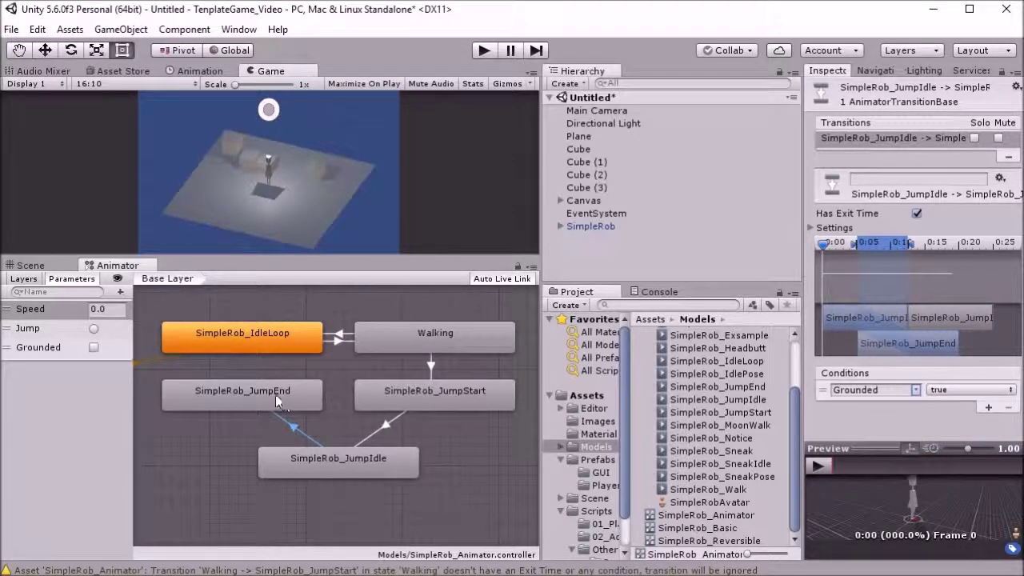
click(916, 214)
drag(909, 243, 872, 250)
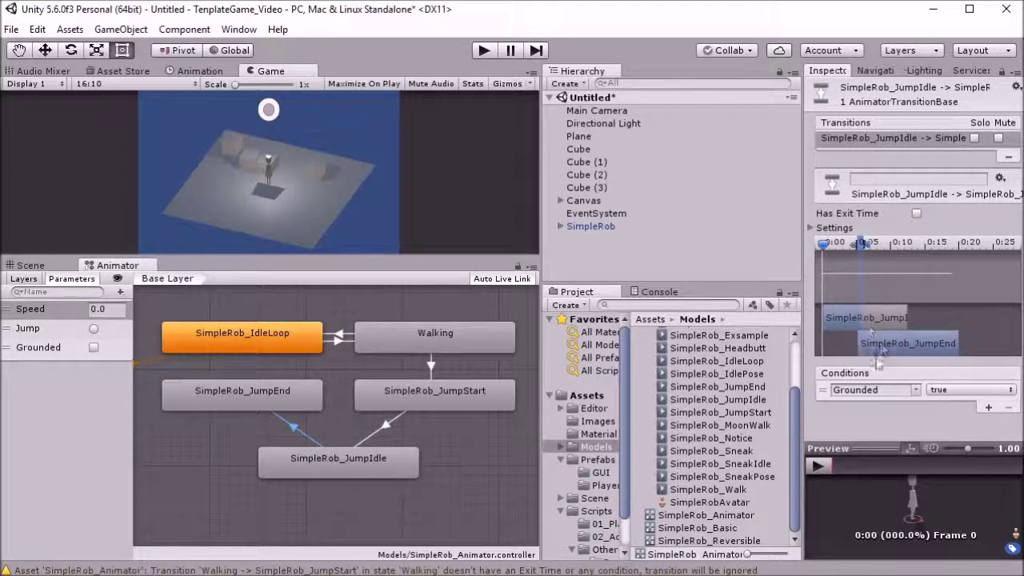
Create a transition from SimpleRob_JumpEnd to SimpleRob_IdleLoop and disable its Has Exit Time.
click(285, 402)
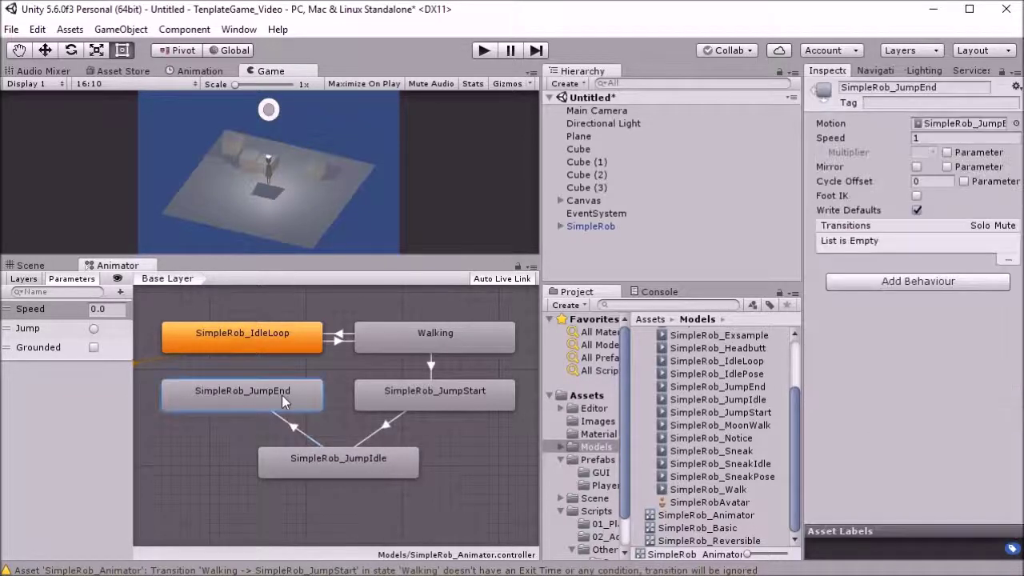
right_click(280, 394)
click(376, 402)
click(266, 330)
click(246, 369)
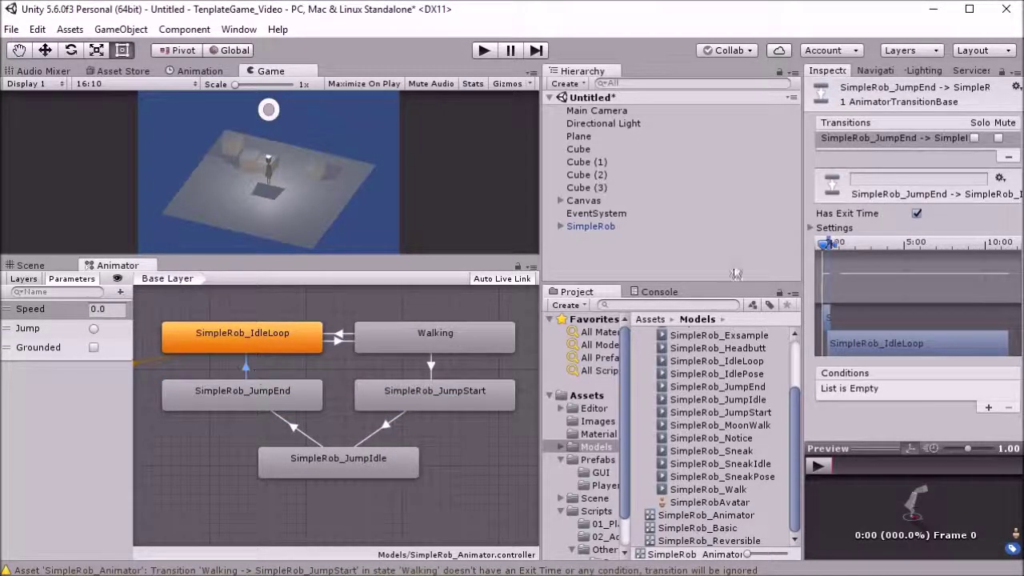
click(917, 213)
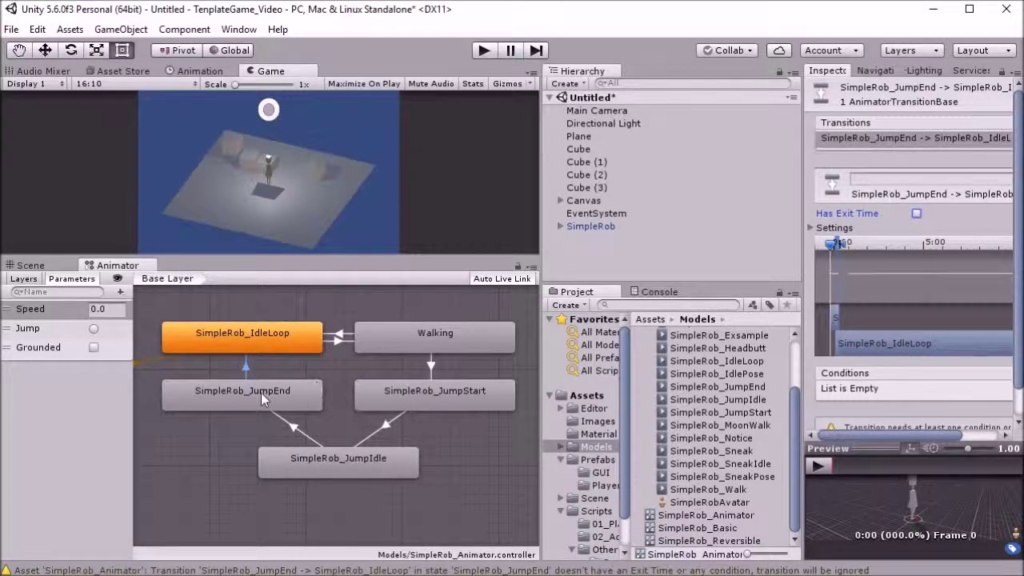
Create transitions from SimpleRob_JumpEnd to Walking and from SimpleRob_IdleLoop to SimpleRob_JumpStart.
right_click(261, 393)
click(317, 403)
click(393, 350)
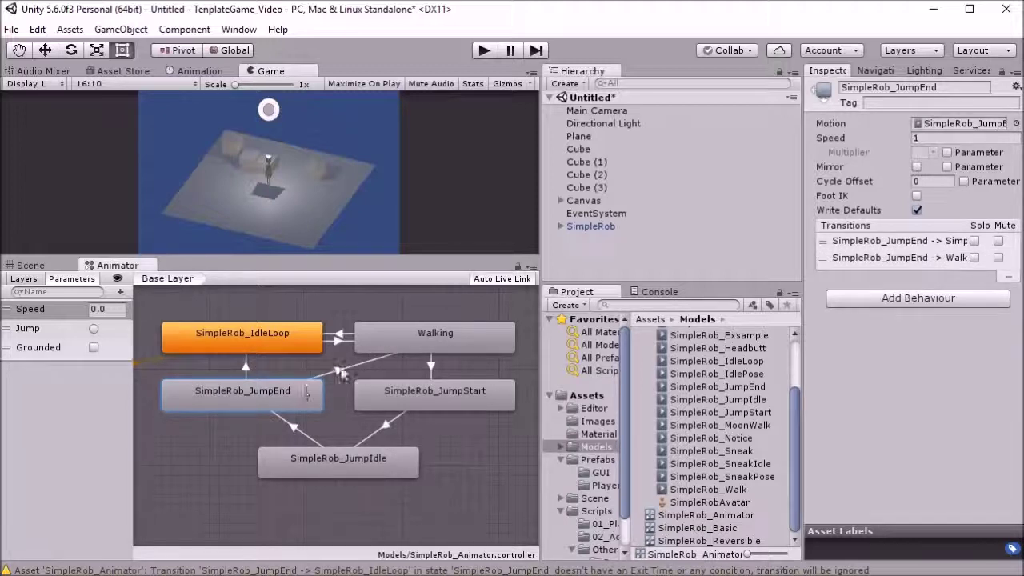
right_click(266, 336)
click(317, 341)
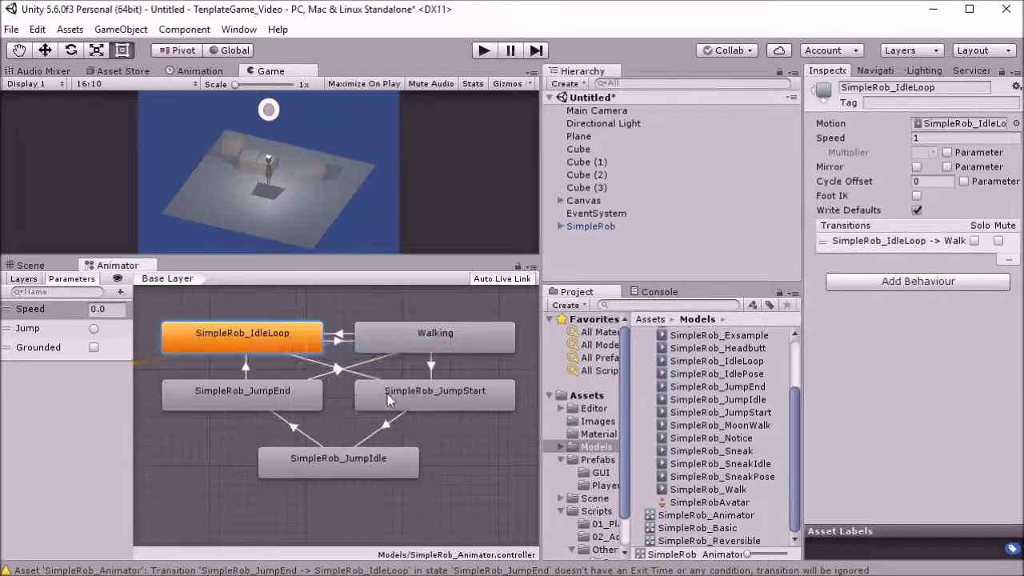
click(391, 398)
Disable Has Exit Time on the SimpleRob_IdleLoop to SimpleRob_JumpStart transition and add the Jump condition.
click(318, 367)
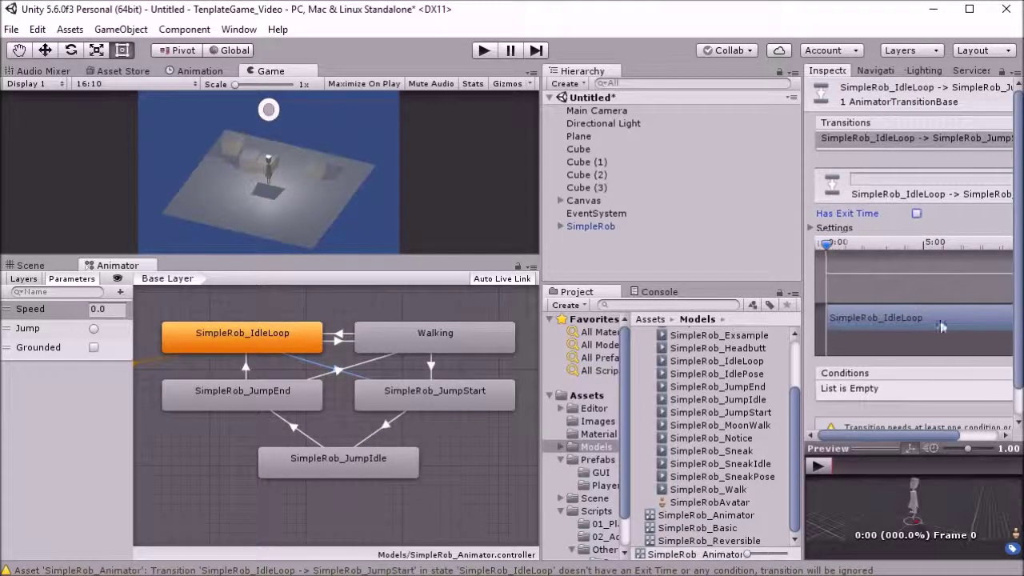
drag(800, 355, 691, 354)
click(988, 408)
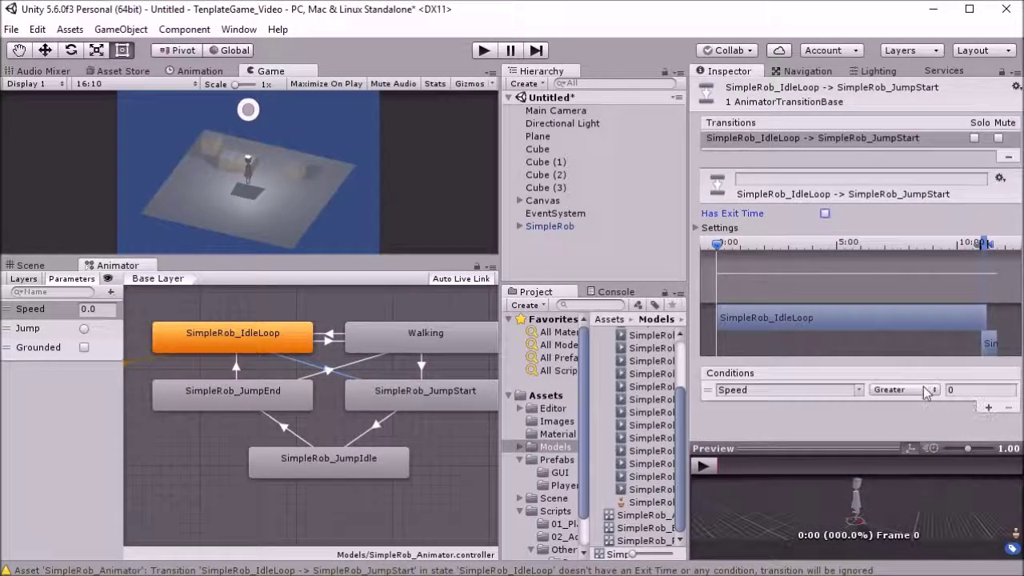
click(853, 390)
click(890, 426)
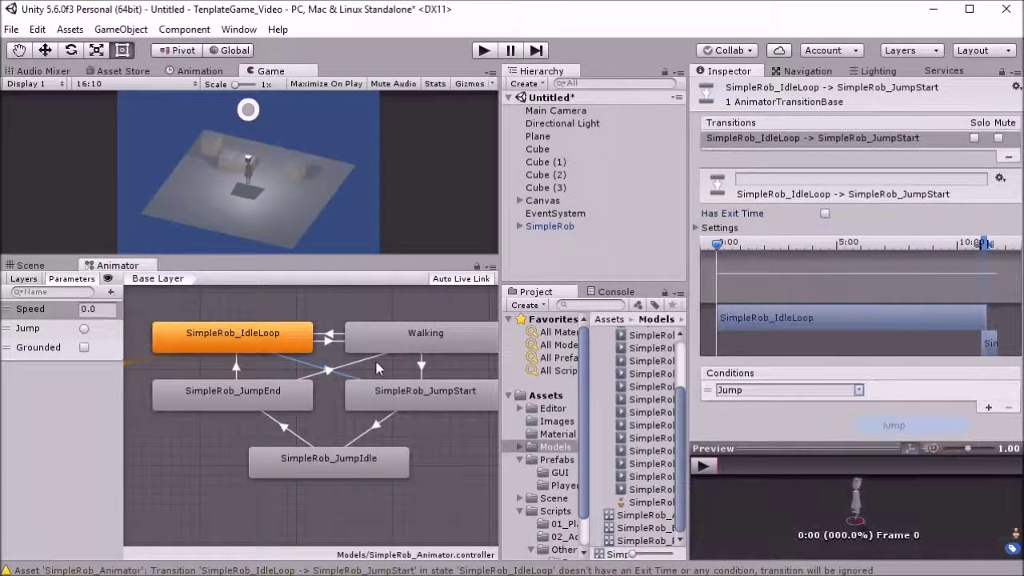
Add the condition Speed Greater 0.1 to the SimpleRob_JumpEnd to Walking transition and disable Has Exit Time.
click(422, 368)
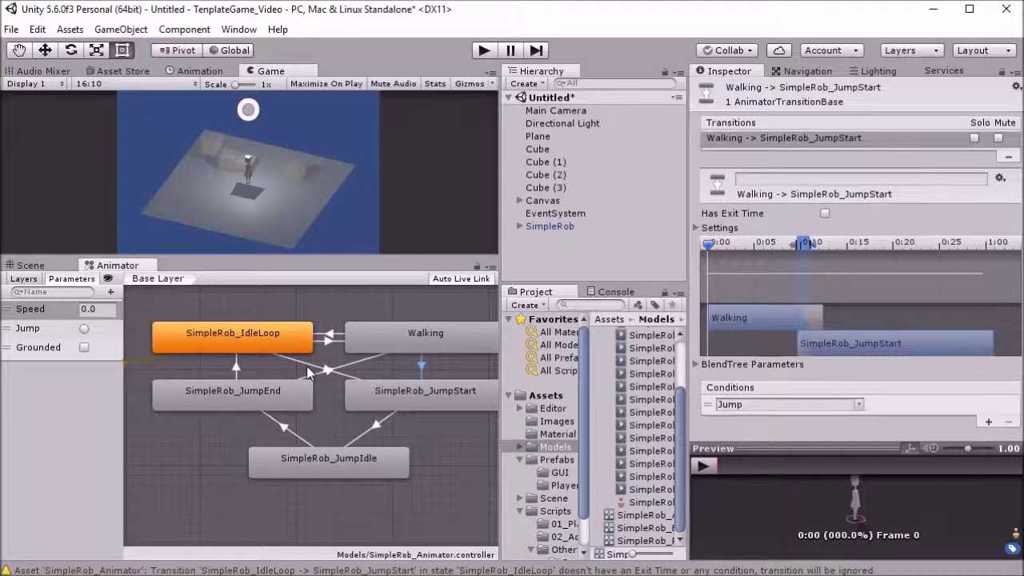
click(344, 372)
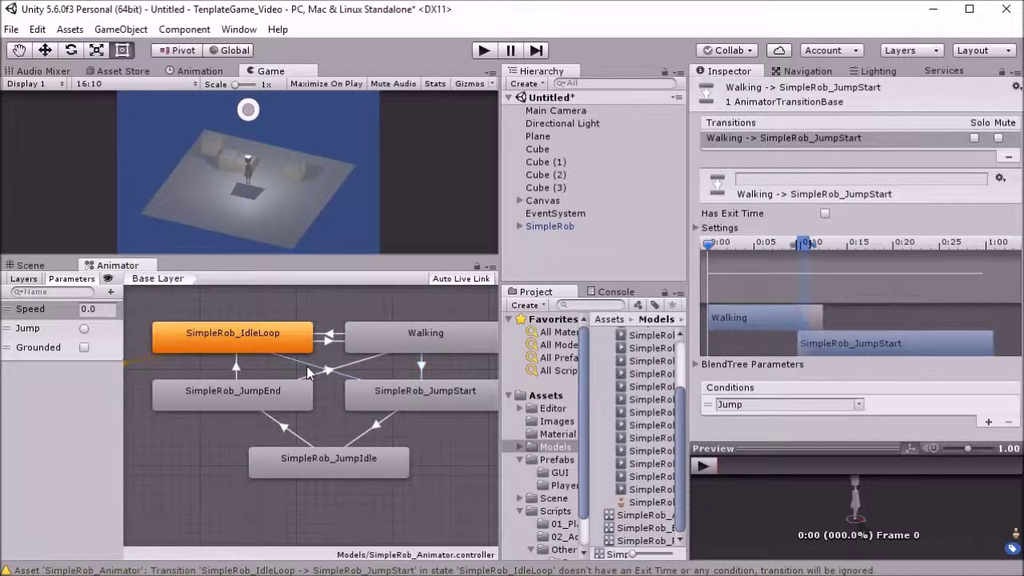
click(362, 367)
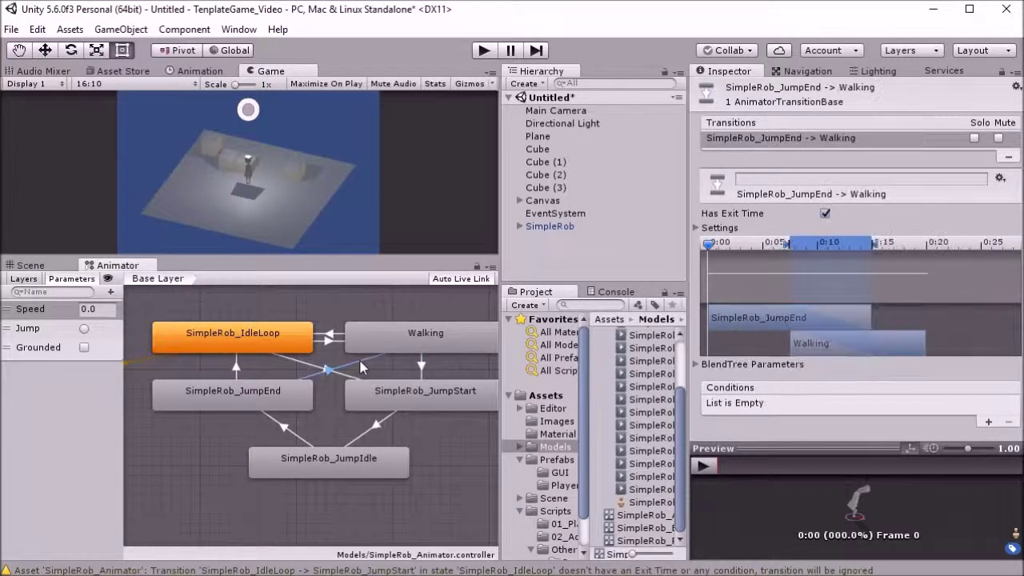
click(988, 422)
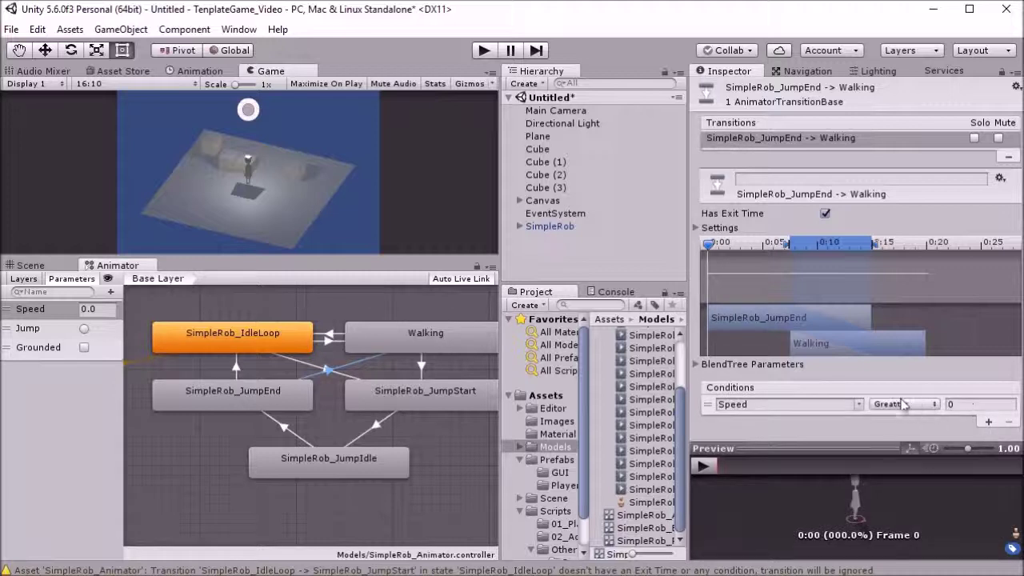
click(969, 407)
text(0.1)
click(825, 213)
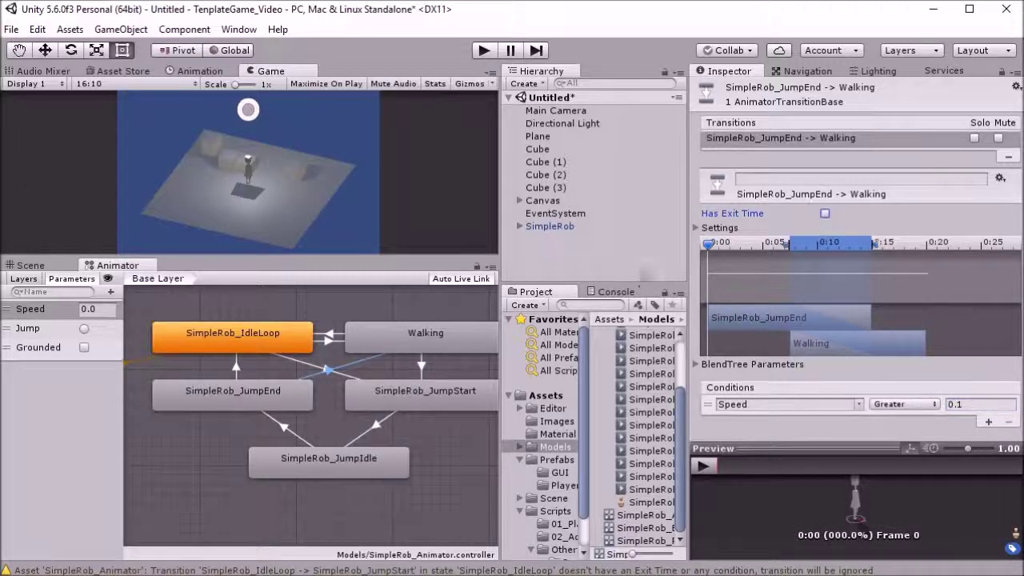
Add the condition Speed Less 0.1 to the SimpleRob_JumpEnd to SimpleRob_IdleLoop transition.
click(237, 368)
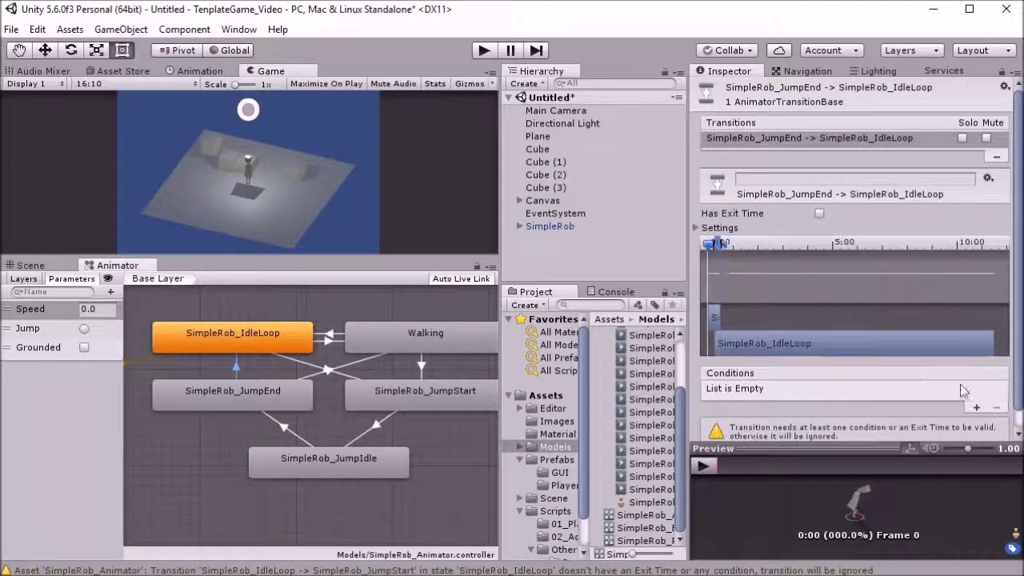
click(976, 407)
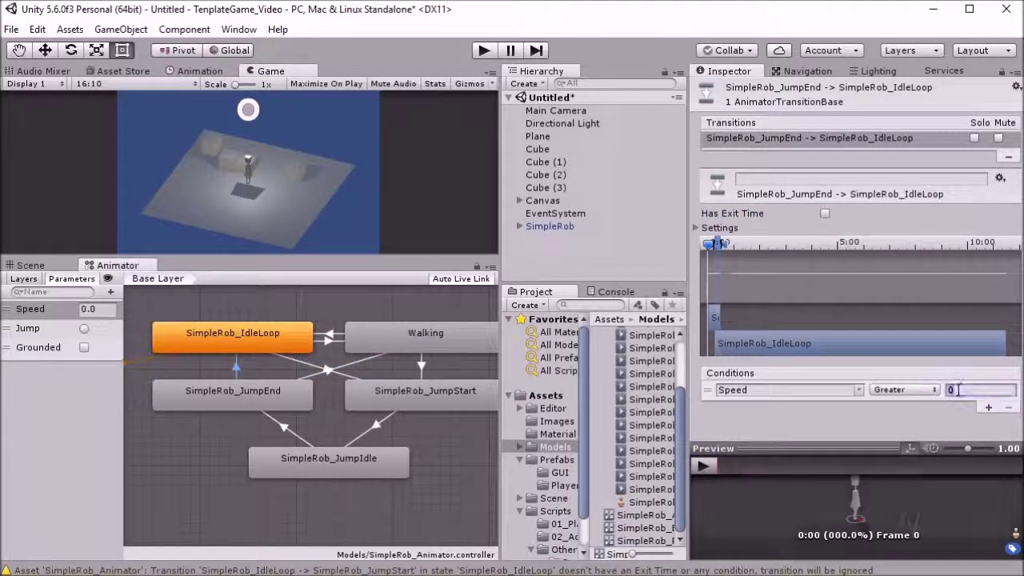
click(907, 392)
click(905, 425)
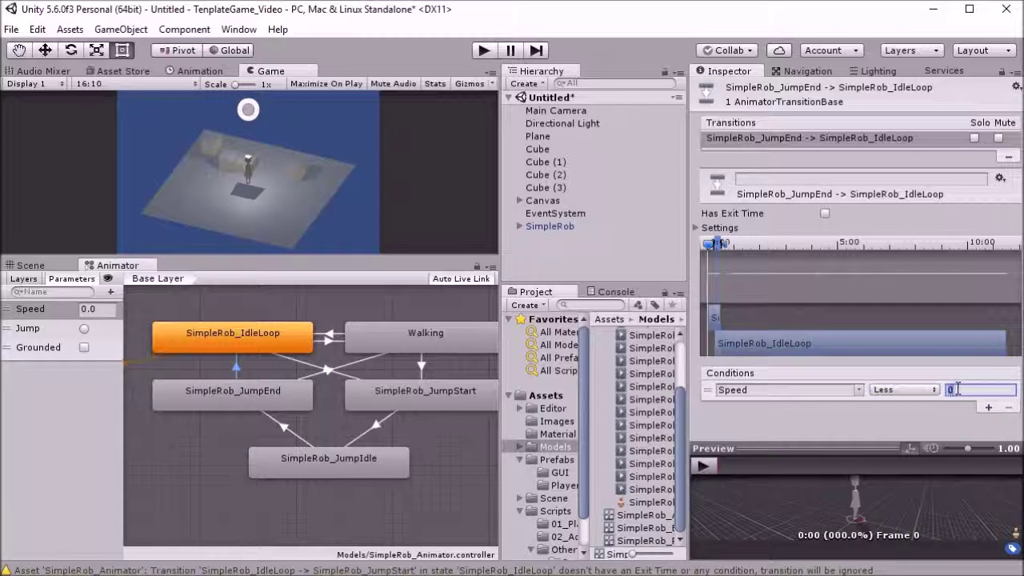
text(0.1)
Enlarge the Game view, run the game, and test SimpleRob walking and jumping in several directions.
drag(500, 232, 615, 237)
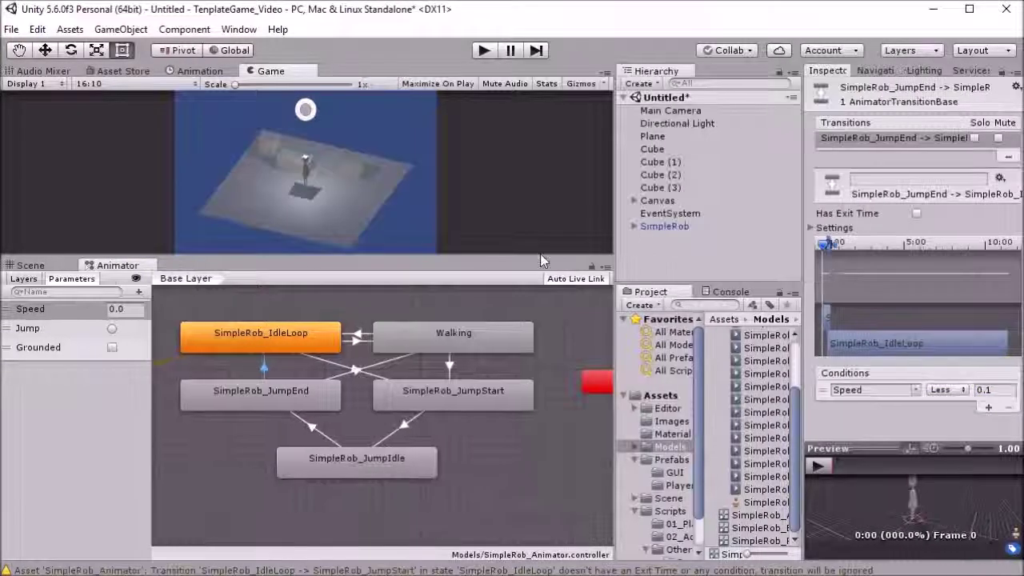
drag(540, 255, 537, 462)
click(484, 50)
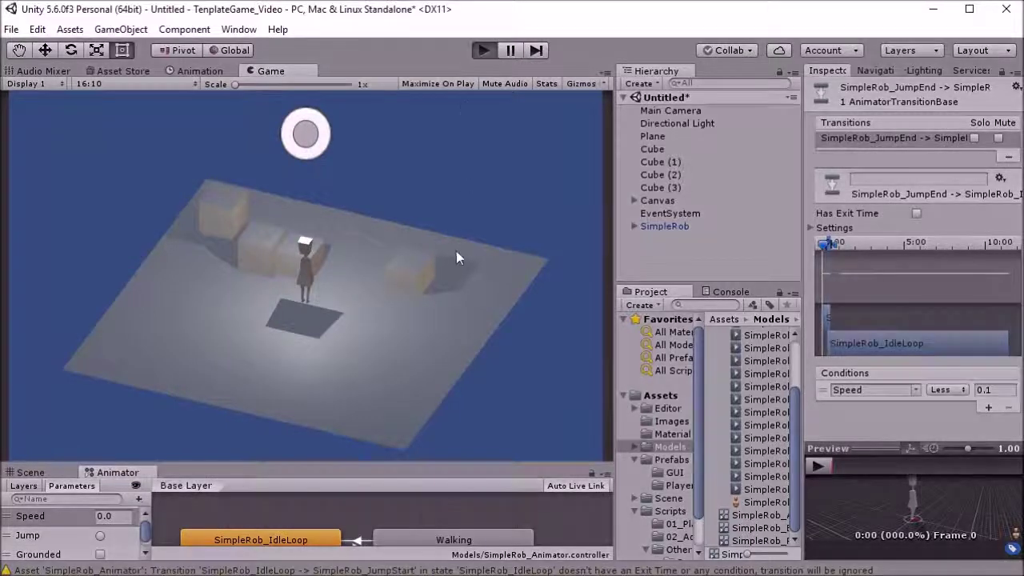
key(s)
key(a)
key(space)
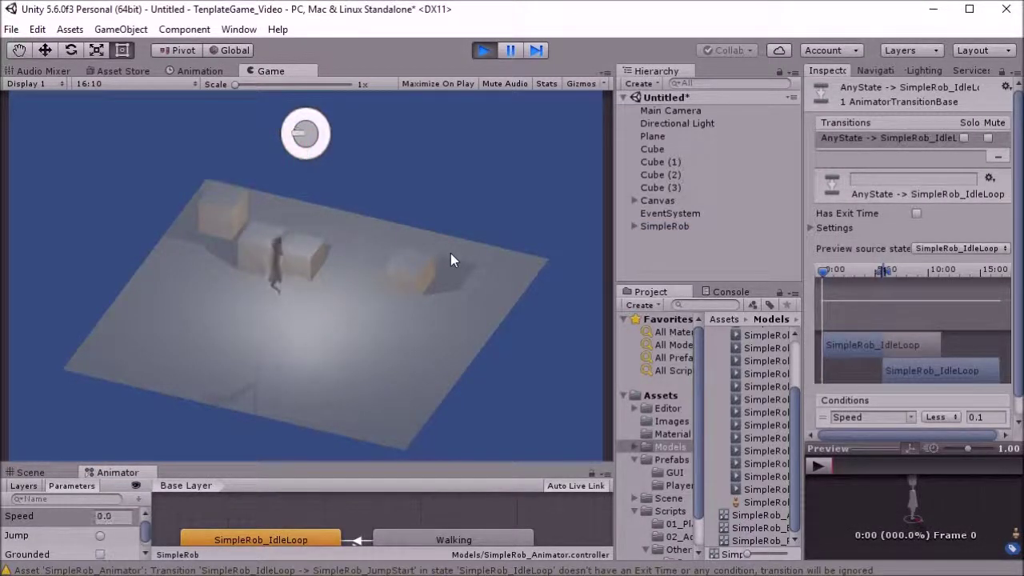
key(space)
key(space)
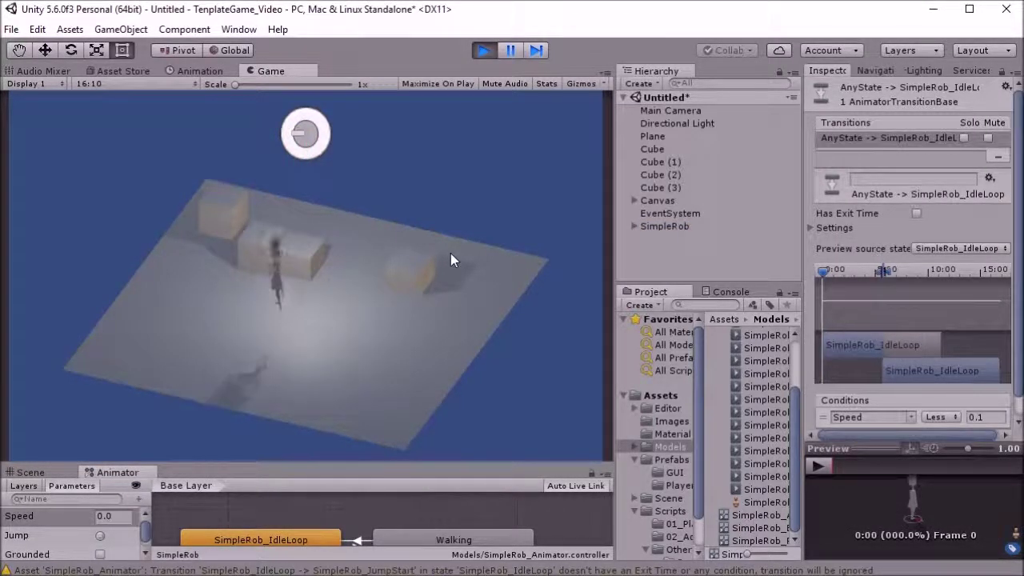
key(d)
key(w)
key(s)
key(a)
key(w)
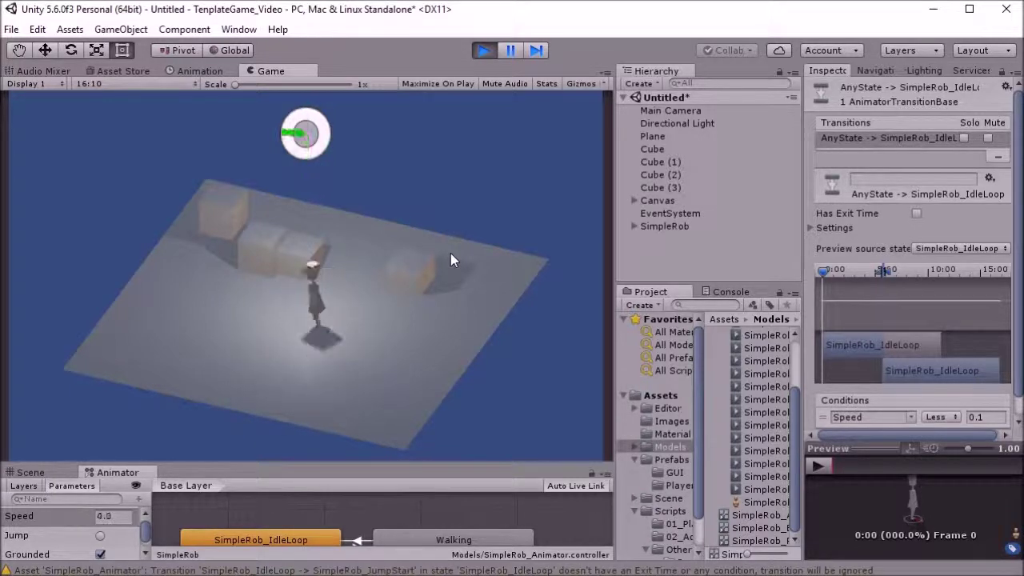
Enlarge the Animator graph and check its active states while walking and jumping with SimpleRob.
drag(444, 460, 448, 343)
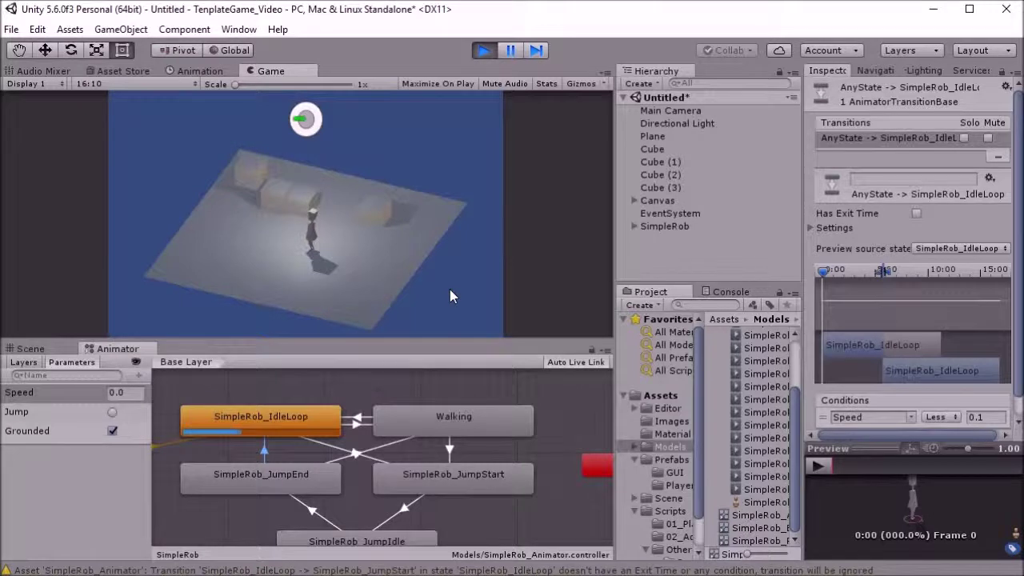
key(s)
key(space)
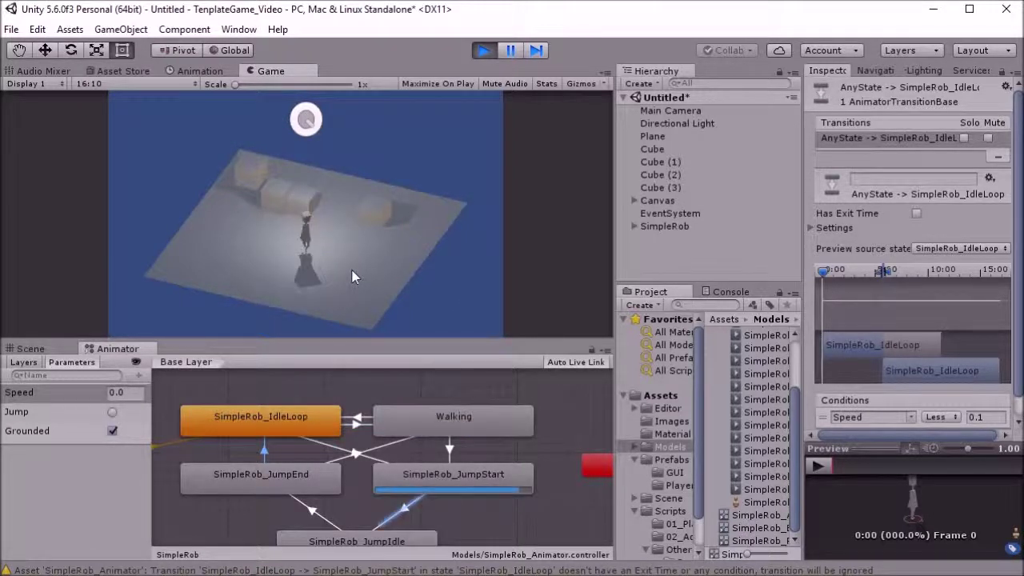
key(d)
key(space)
key(a)
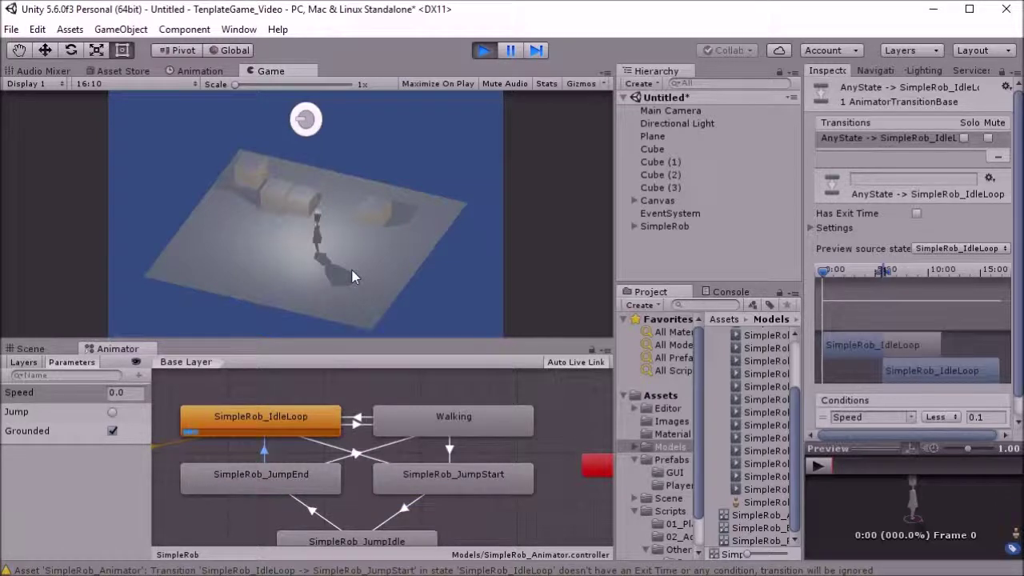
Move the SimpleRob_JumpIdle state slightly closer to the SimpleRob_JumpEnd and SimpleRob_JumpStart states.
drag(362, 542, 360, 516)
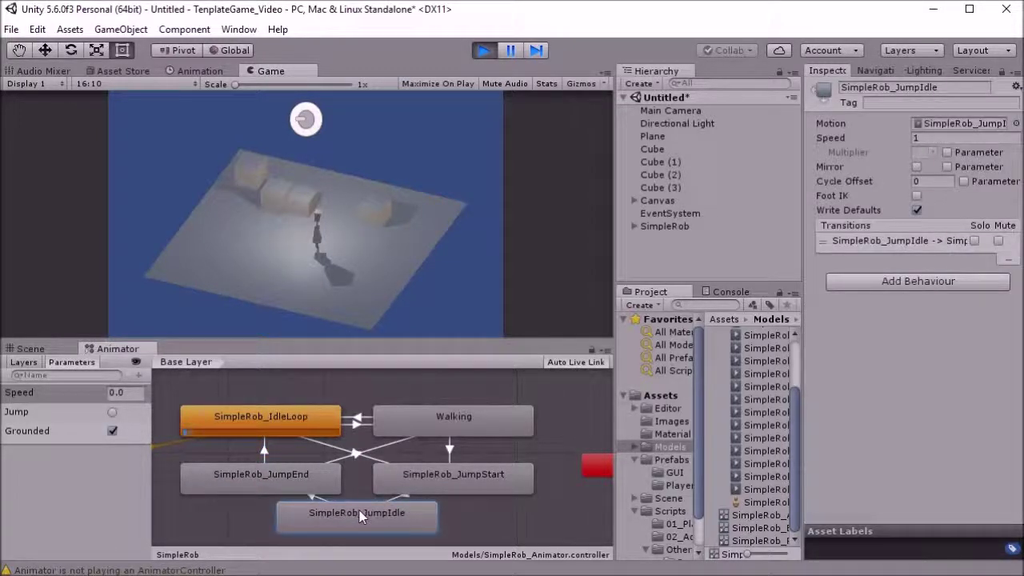
key(ctrl+z)
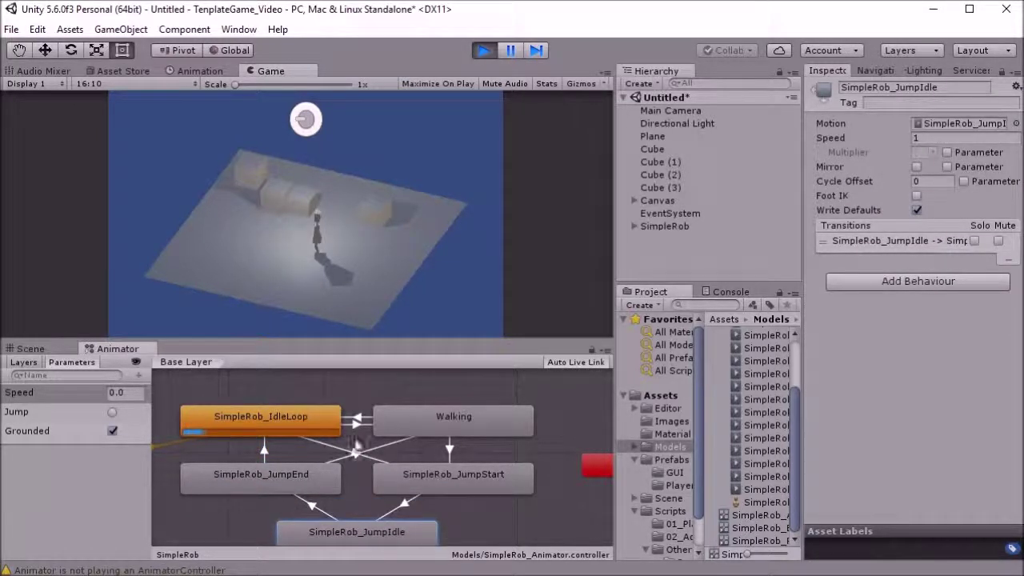
drag(369, 540, 369, 530)
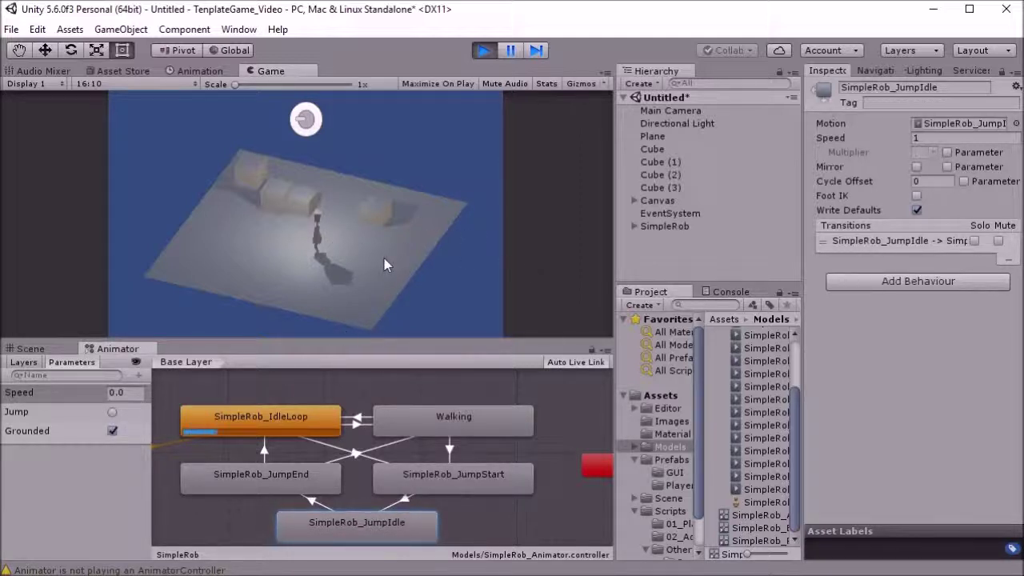
Select the SimpleRob_JumpEnd state and test the jump sequence while changing SimpleRob's direction.
click(292, 473)
key(s)
key(d)
key(space)
key(a)
key(d)
key(a)
key(space)
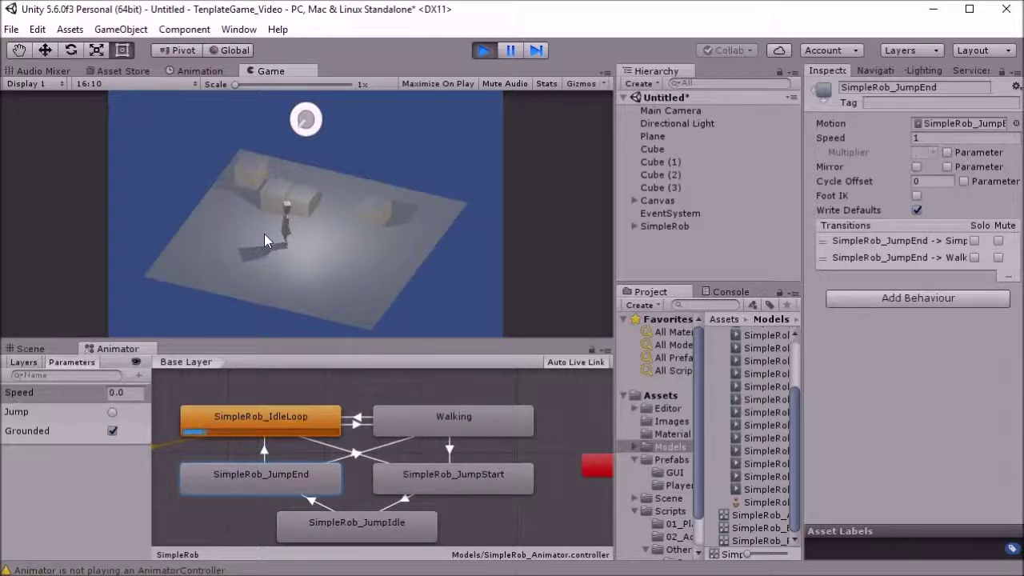
Enlarge the Game view and walk SimpleRob around in all directions to test the walking animation.
drag(327, 339, 327, 437)
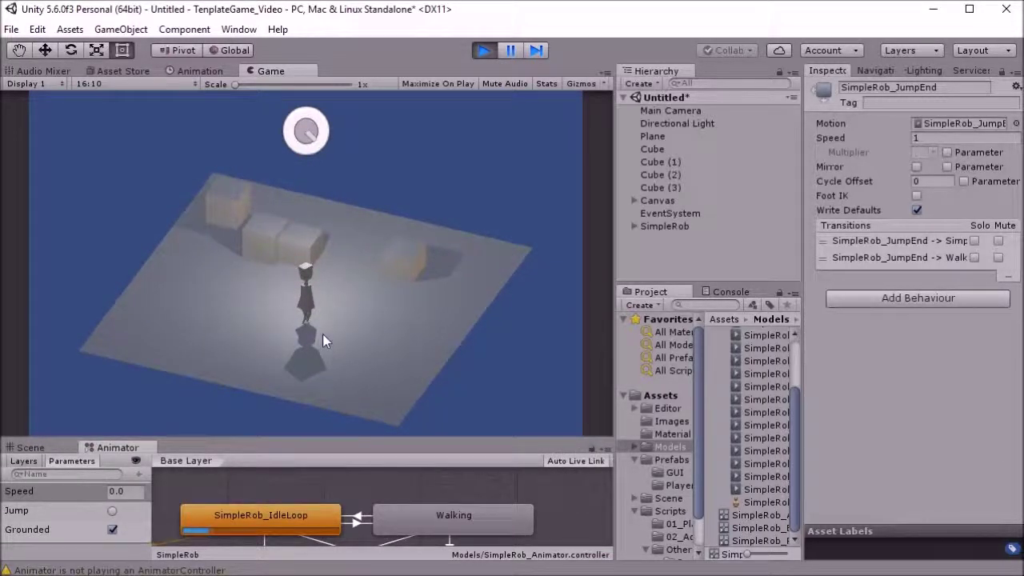
key(a)
key(s)
key(w)
key(a)
key(w)
key(d)
key(a)
key(s)
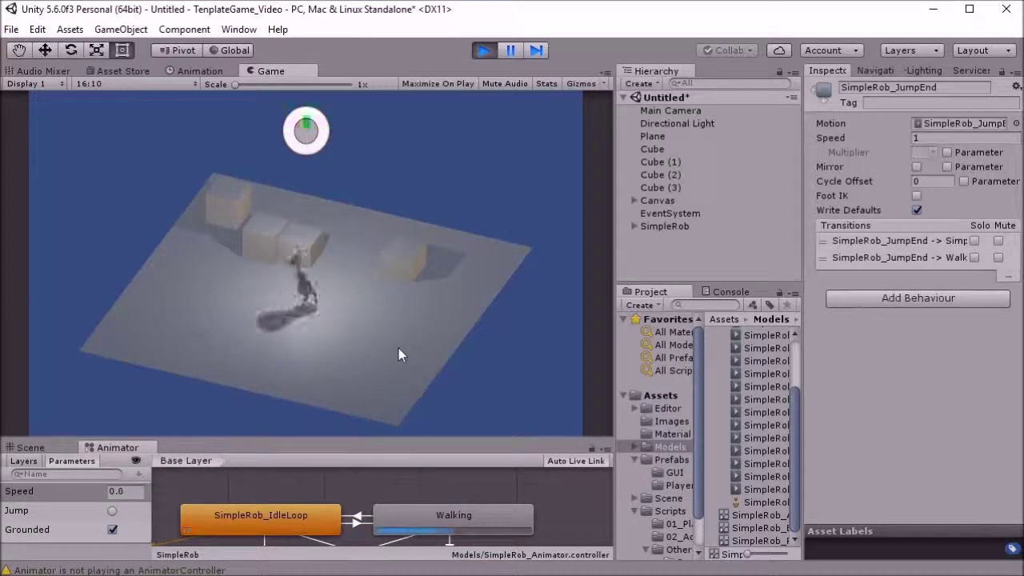
key(d)
key(w)
key(s)
key(d)
key(a)
key(s)
key(w)
key(a)
key(s)
key(d)
key(w)
key(a)
key(s)
key(d)
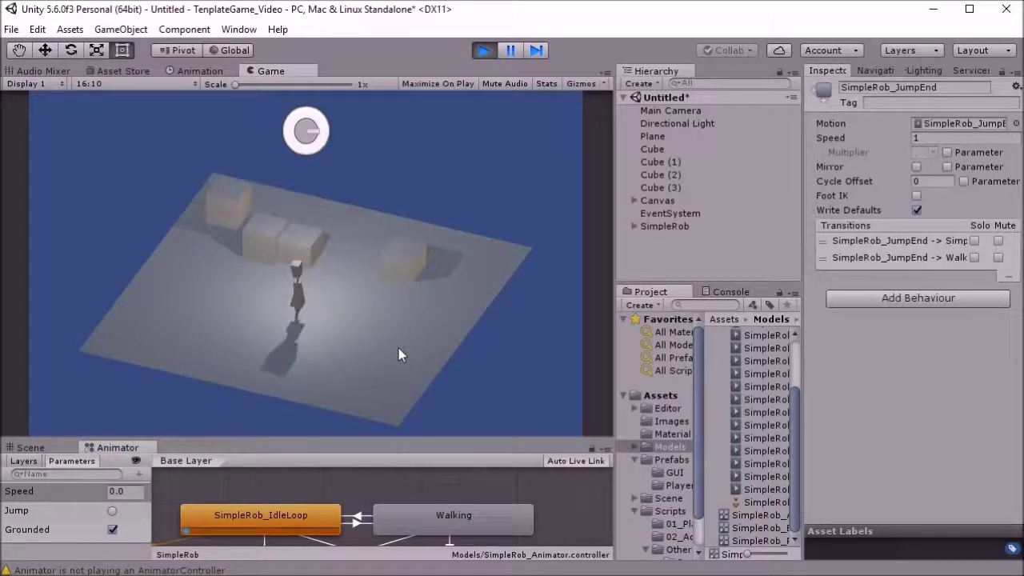
Test SimpleRob's jumps in combination with walking in changing directions across the plane.
key(space)
key(d)
key(a)
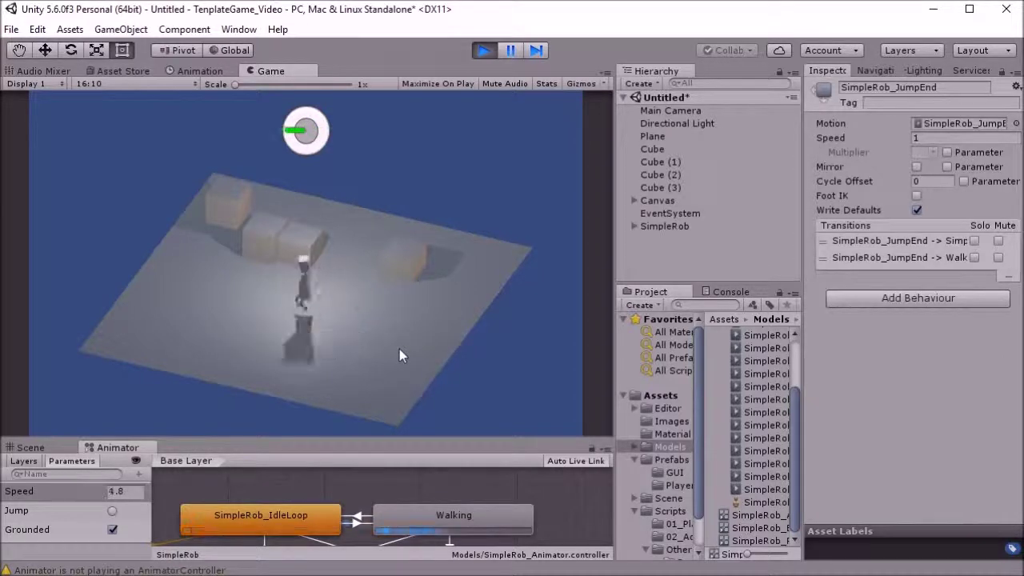
key(s)
key(d)
key(w)
key(a)
key(d)
key(w)
key(a)
key(s)
key(d)
key(w)
key(s)
key(d)
key(a)
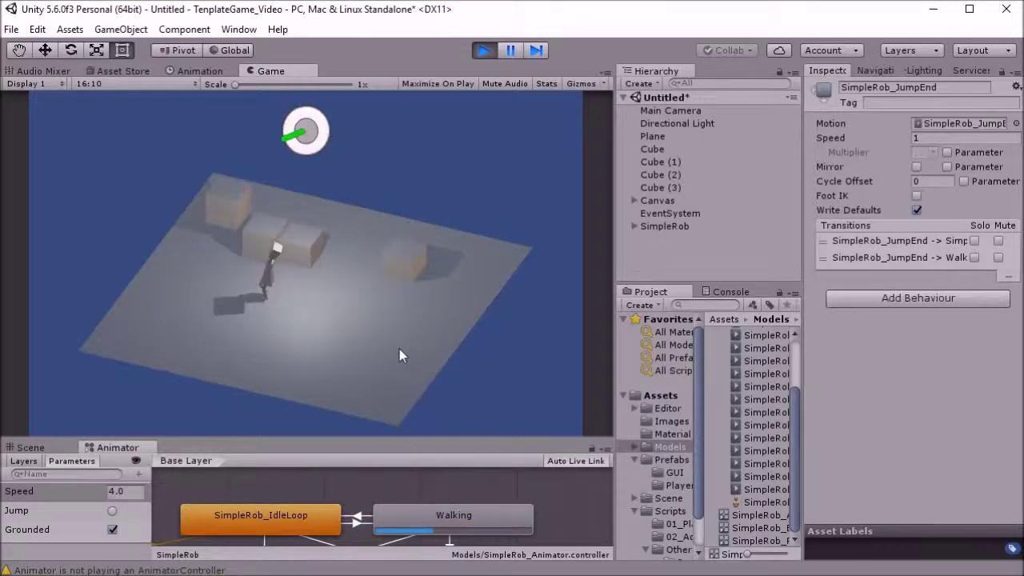
key(d)
key(space)
key(d)
key(s)
key(space)
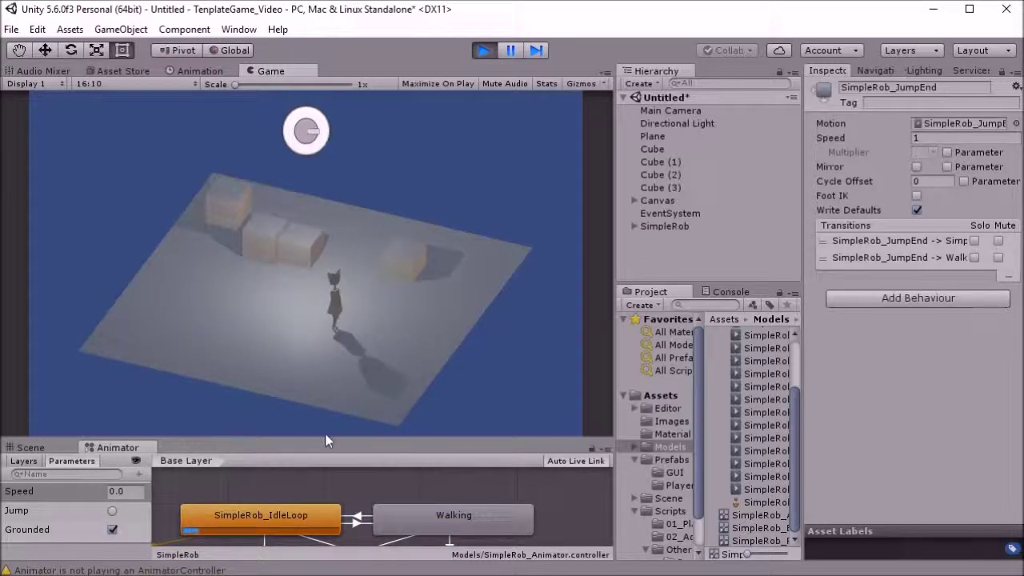
Reveal more of the Animator graph and turn SimpleRob back and forth to check the idle and walking states.
drag(325, 437, 325, 391)
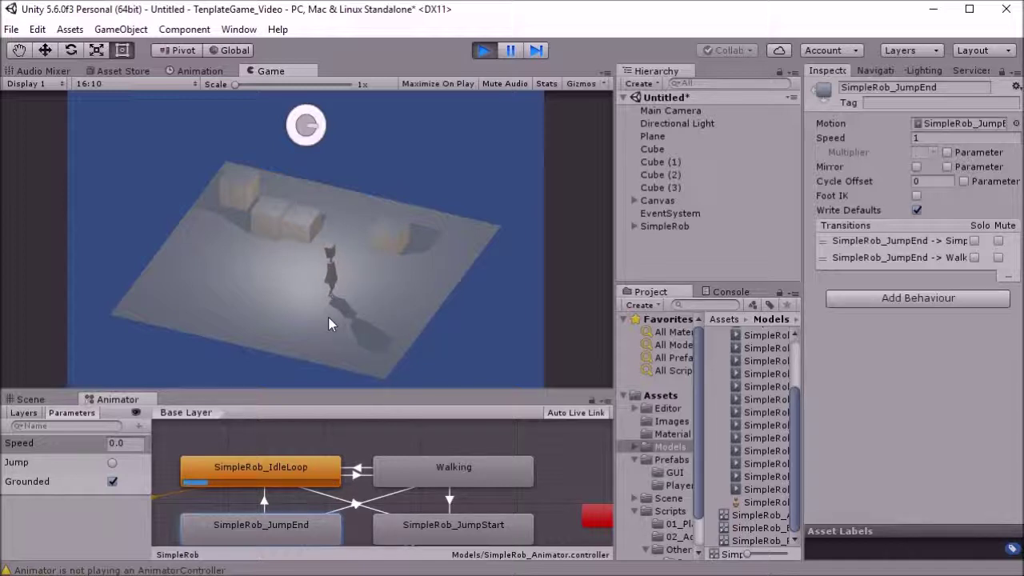
key(a)
key(d)
key(a)
key(d)
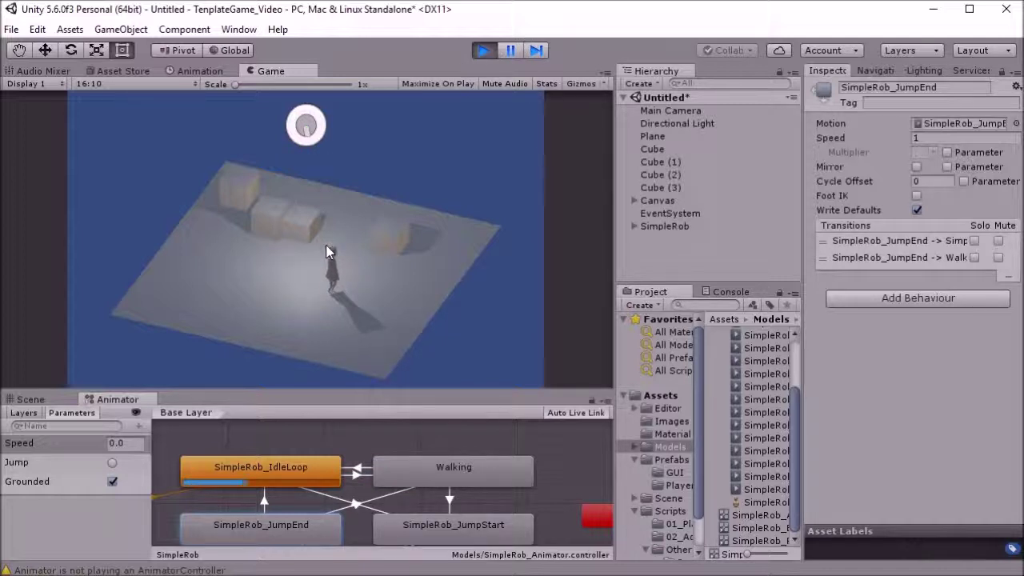
Jump with SimpleRob while walking and land it on top of the cubes.
key(s)
key(space)
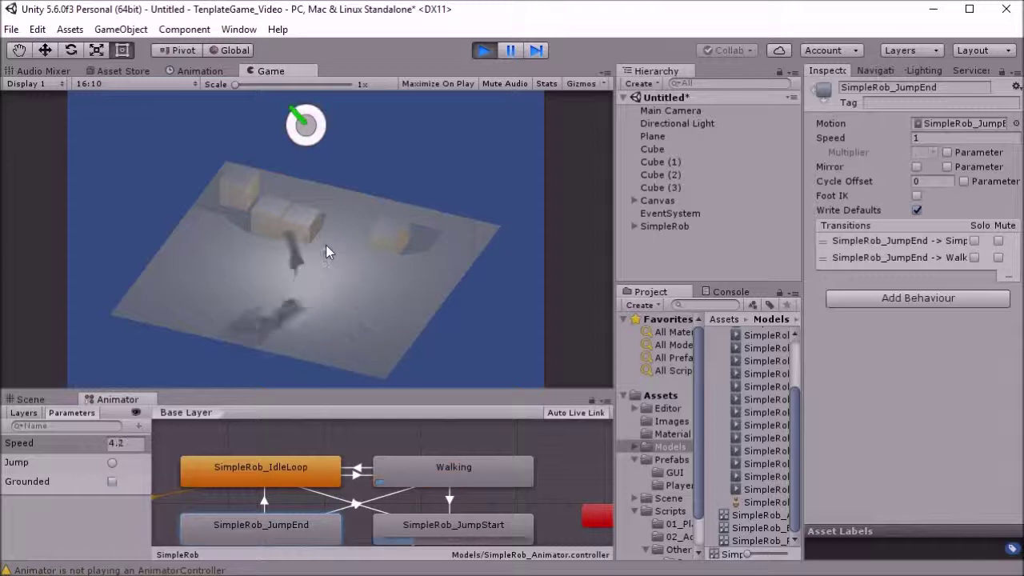
key(space)
key(d)
key(w)
key(d)
key(w)
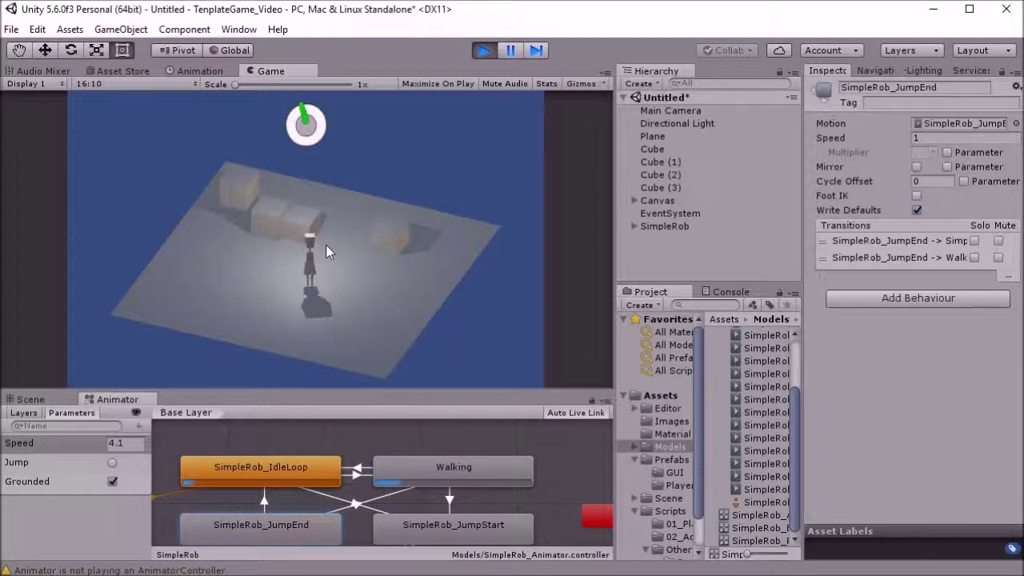
key(space)
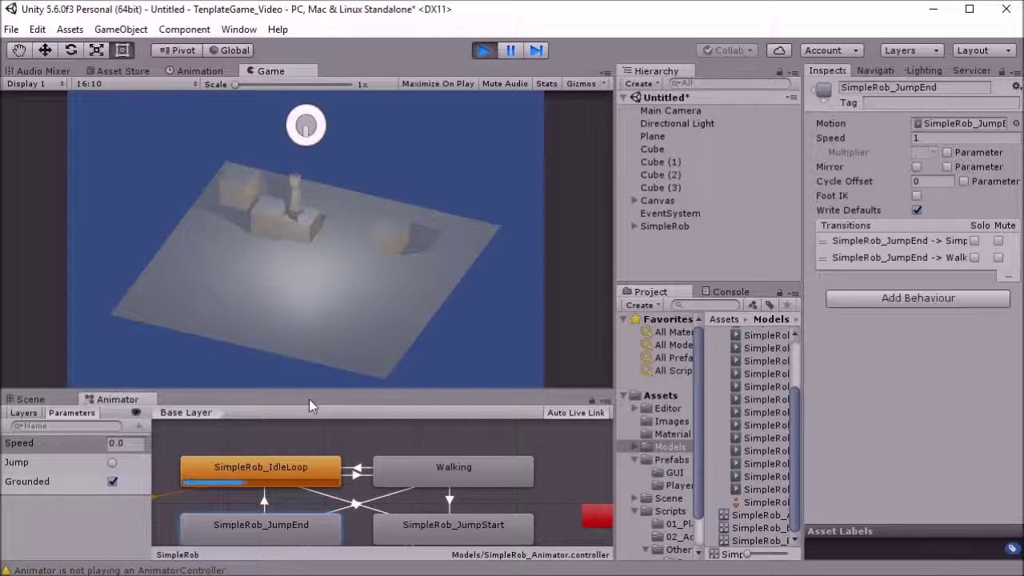
Expand the Animator graph and move the Any State node closer to the area above SimpleRob_IdleLoop.
drag(309, 393, 308, 210)
alt+drag(267, 334, 473, 418)
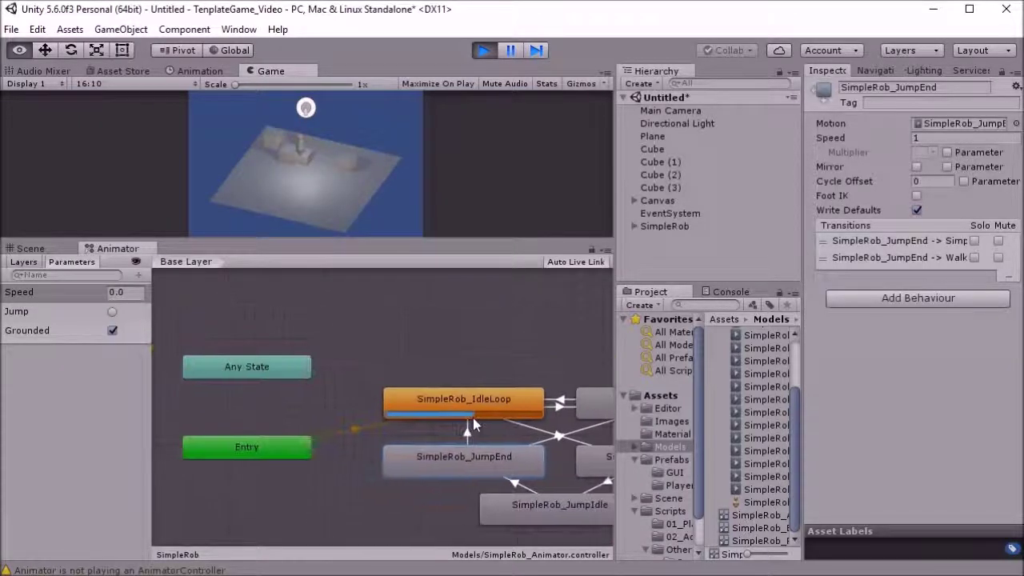
click(251, 360)
drag(251, 360, 315, 293)
alt+drag(472, 360, 362, 343)
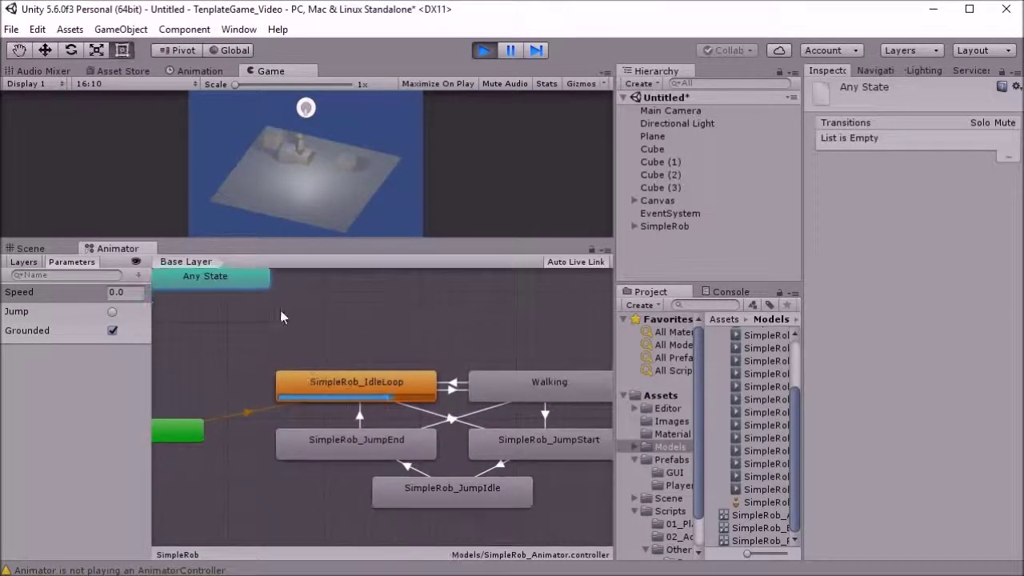
drag(250, 292, 250, 318)
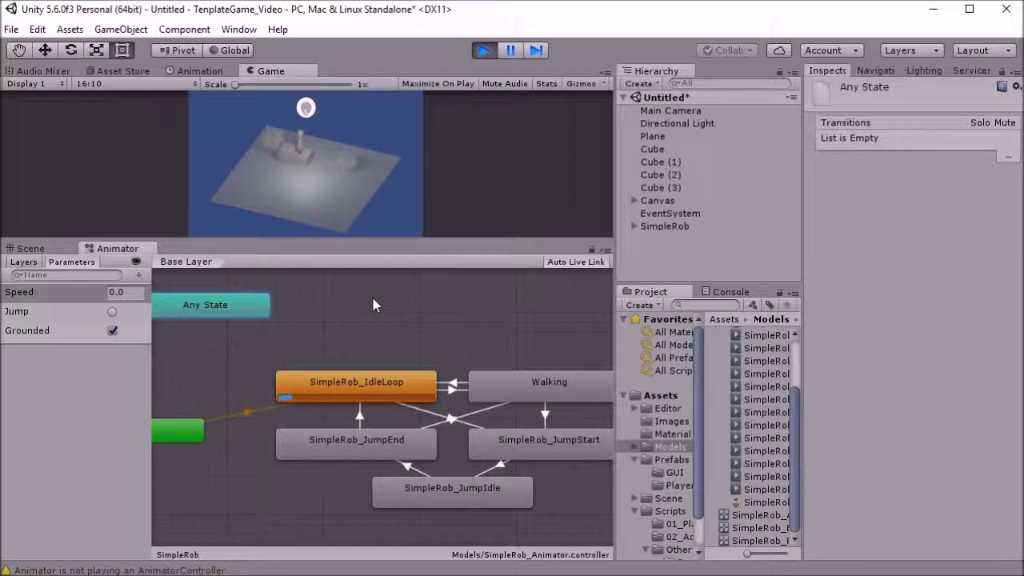
Stop the game and add the SimpleRob_Headbutt clip as a new state beside Any State.
click(485, 53)
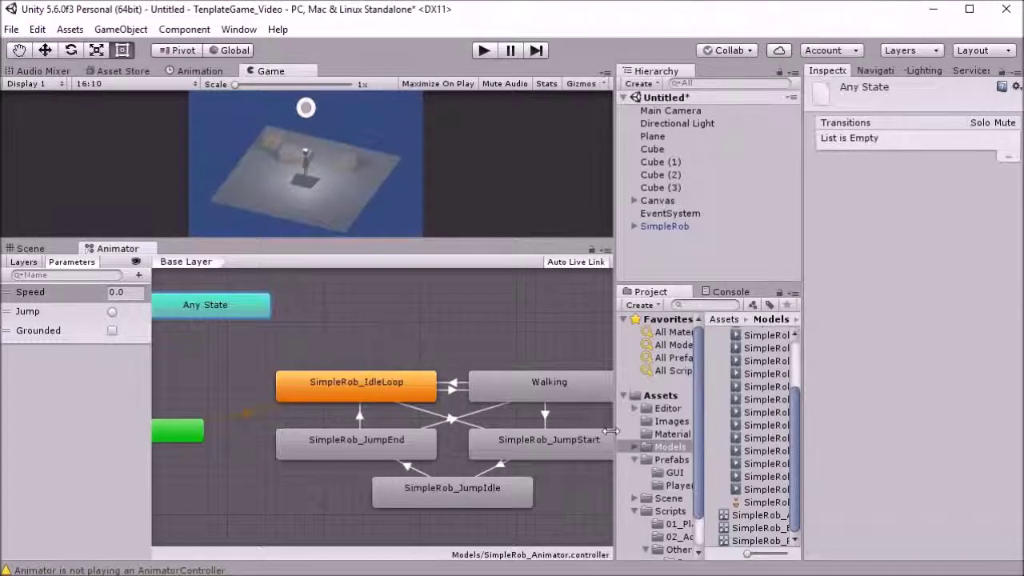
drag(615, 433, 526, 430)
scroll(725, 467, up, 3)
scroll(725, 468, down, 3)
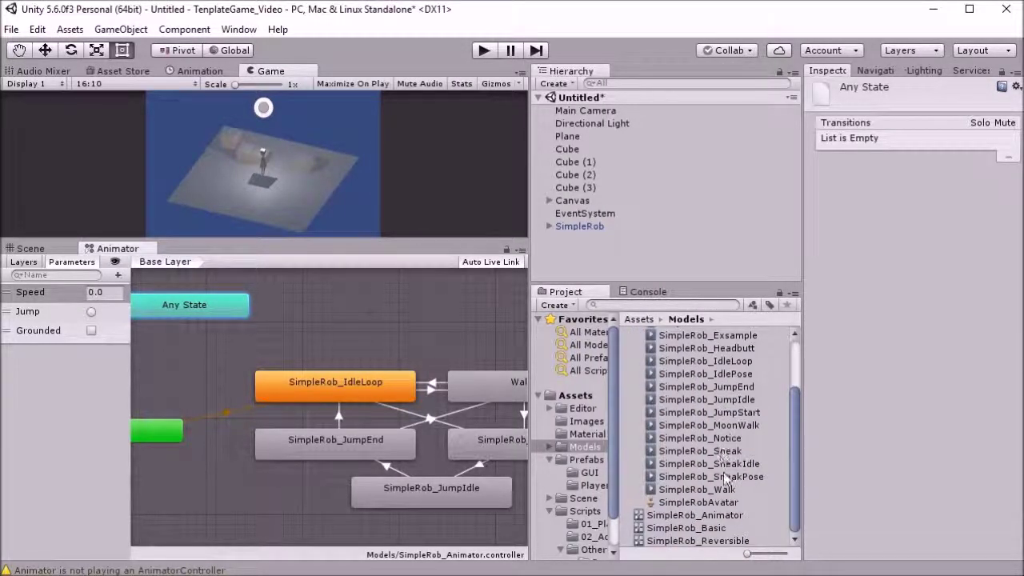
drag(705, 348, 302, 311)
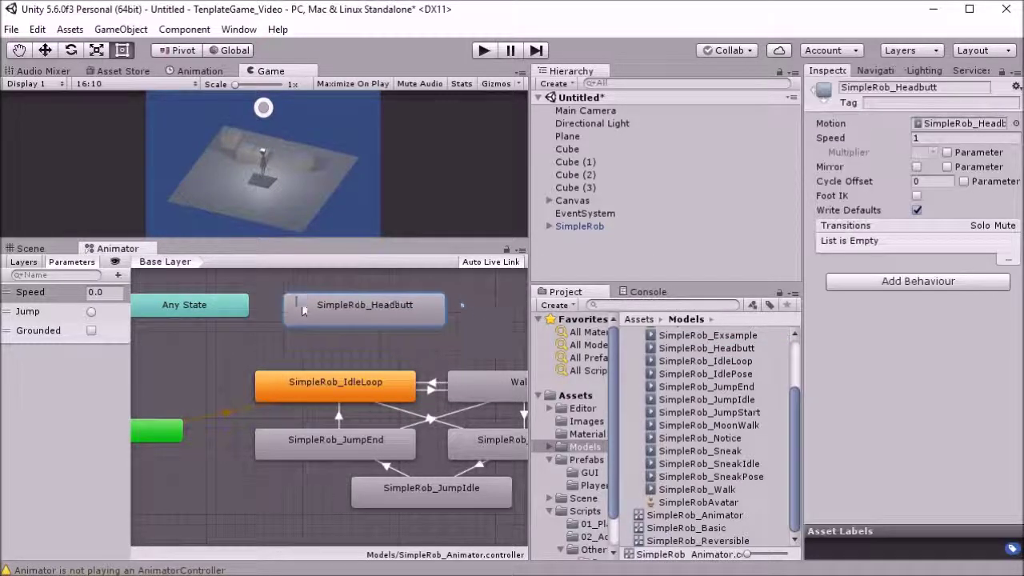
Add a Trigger parameter named Headbutt to the Animator.
click(118, 274)
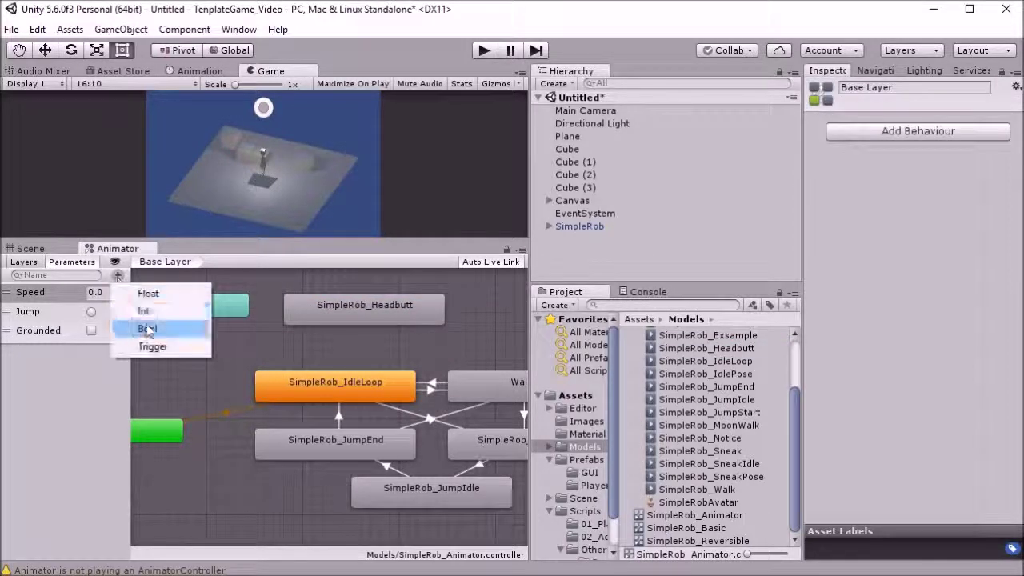
click(152, 346)
text(Headbutt)
key(Return)
Create transitions from Any State to SimpleRob_Headbutt and from SimpleRob_Headbutt to SimpleRob_IdleLoop.
right_click(212, 311)
click(240, 314)
click(314, 313)
right_click(315, 313)
click(344, 321)
click(344, 383)
Add the Headbutt trigger as the condition of the Any State to SimpleRob_Headbutt transition.
click(268, 310)
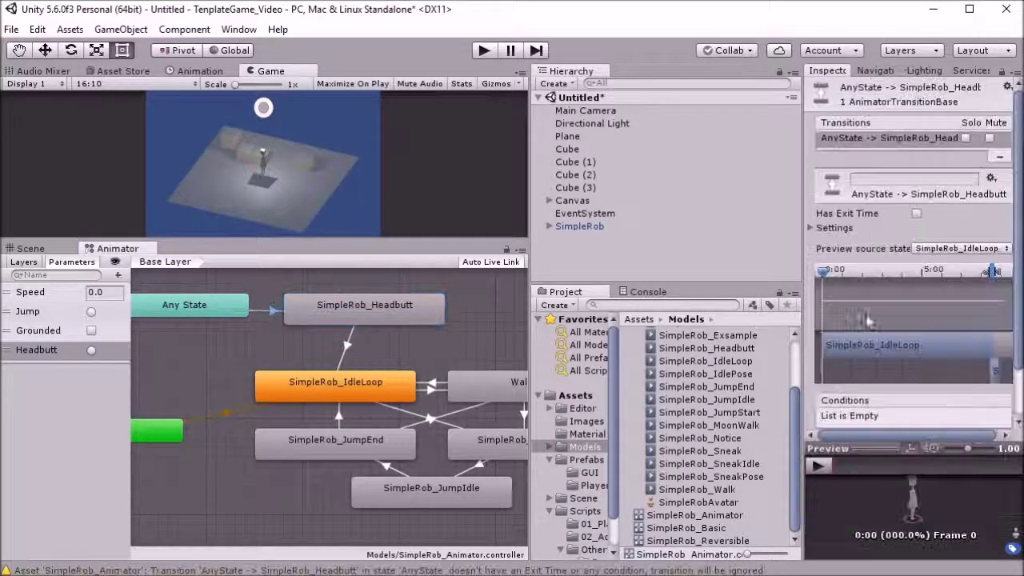
scroll(956, 400, down, 3)
click(981, 376)
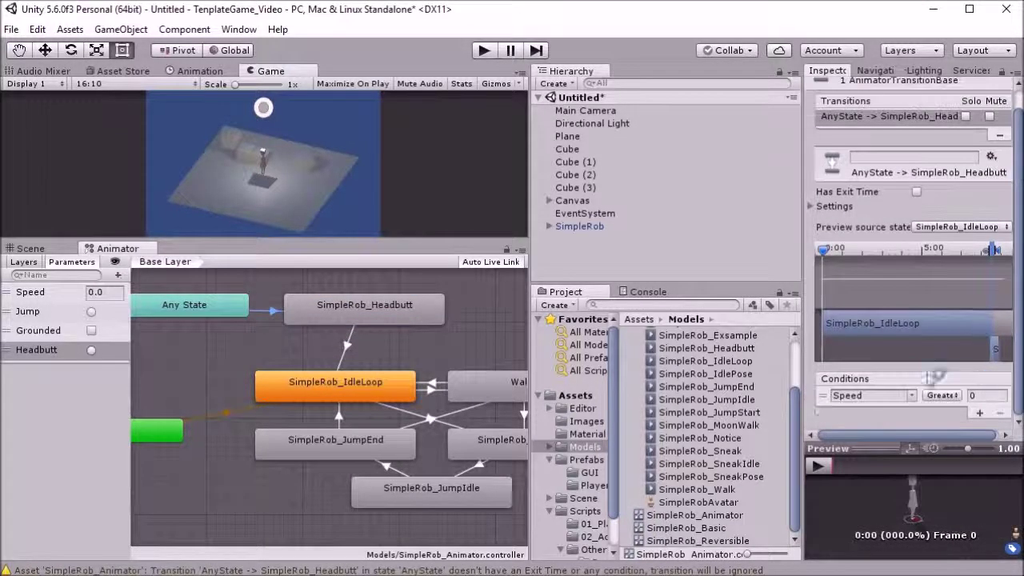
click(910, 396)
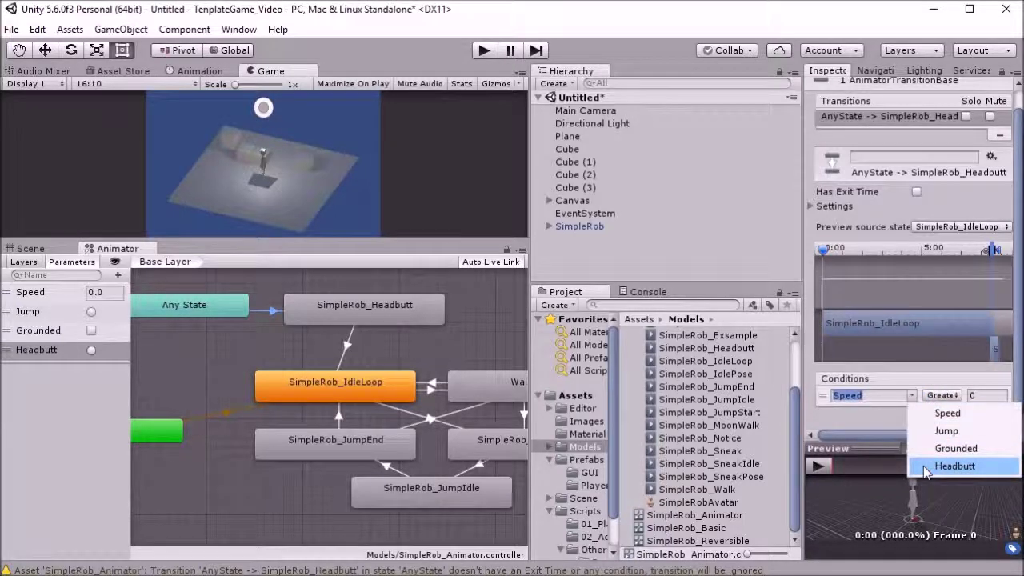
click(952, 466)
Move the Any State node slightly farther away from SimpleRob_Headbutt.
click(385, 319)
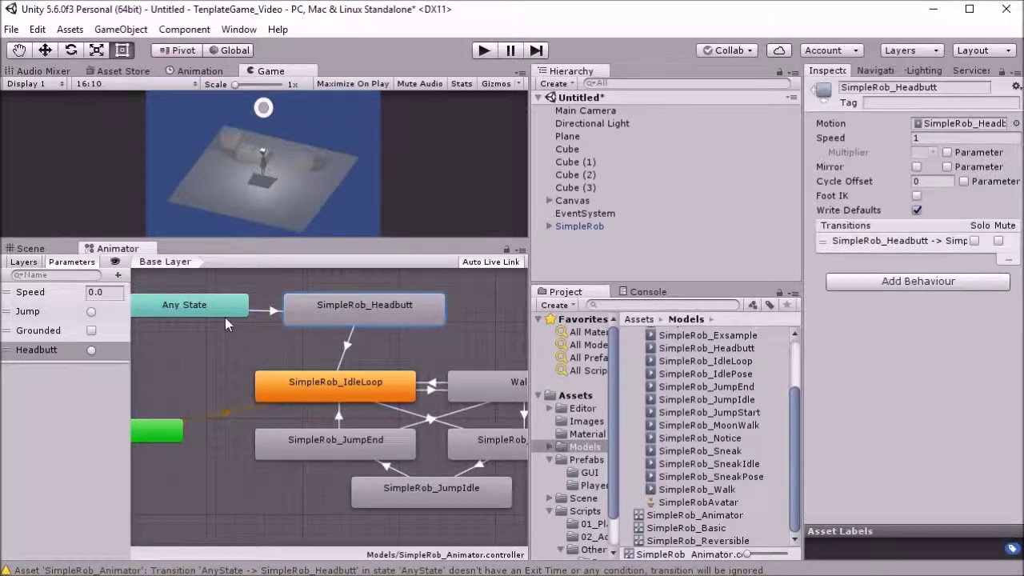
drag(223, 315, 198, 309)
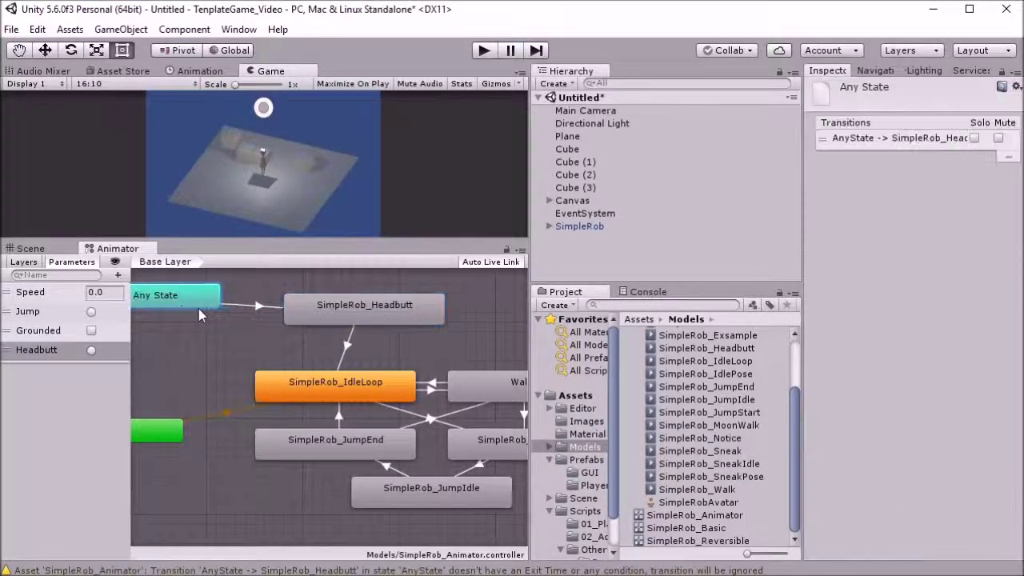
Move the SimpleRob_Headbutt state so that it lines up directly above SimpleRob_IdleLoop.
click(240, 310)
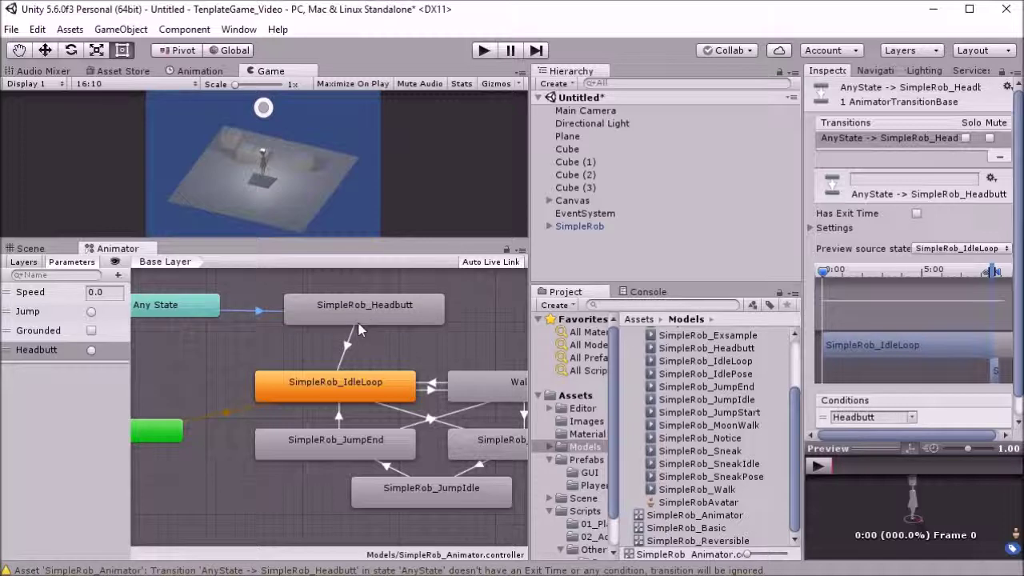
drag(343, 322, 321, 321)
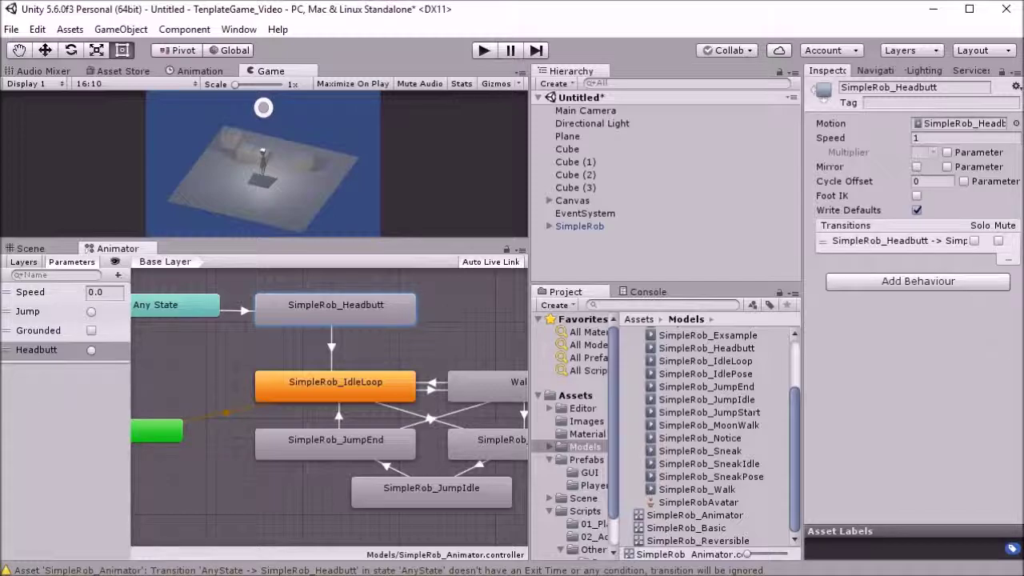
Switch to MonoDevelop and copy the Jump GetButtonDown condition from FixedUpdate into Update below the movement assignment, with an empty closed block.
key(alt+Tab)
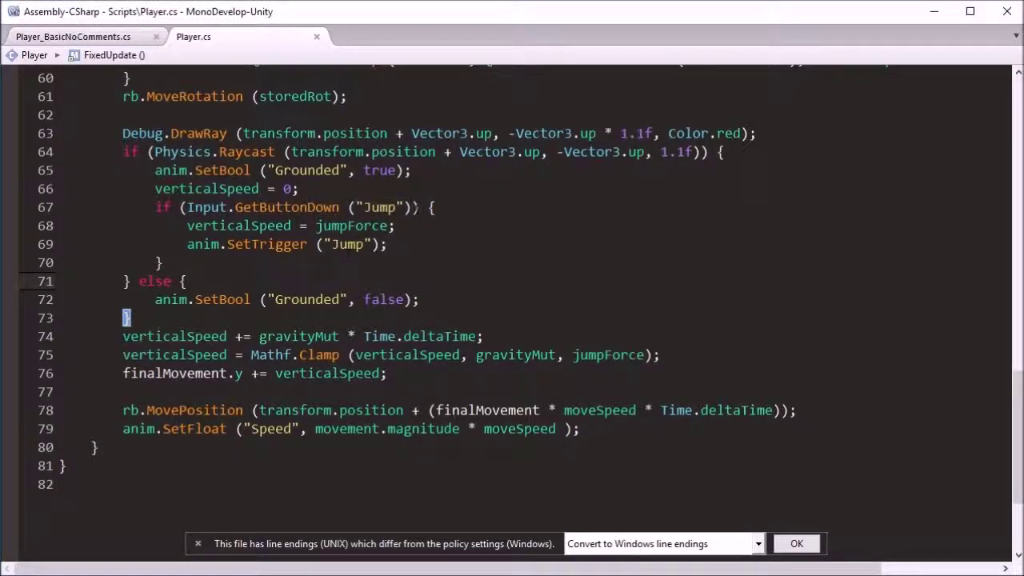
drag(438, 208, 156, 208)
key(ctrl+c)
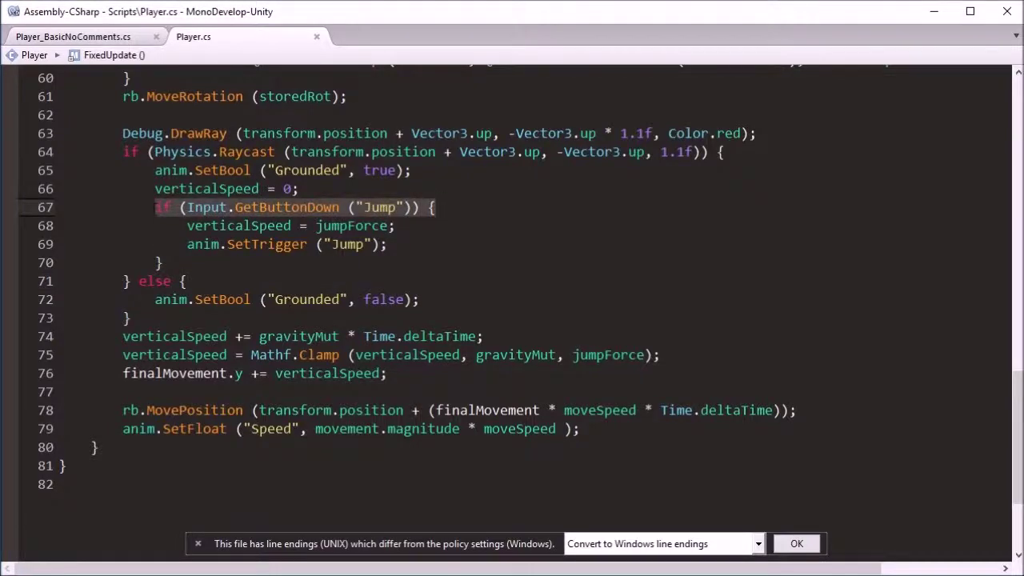
scroll(280, 302, up, 4)
scroll(279, 303, up, 5)
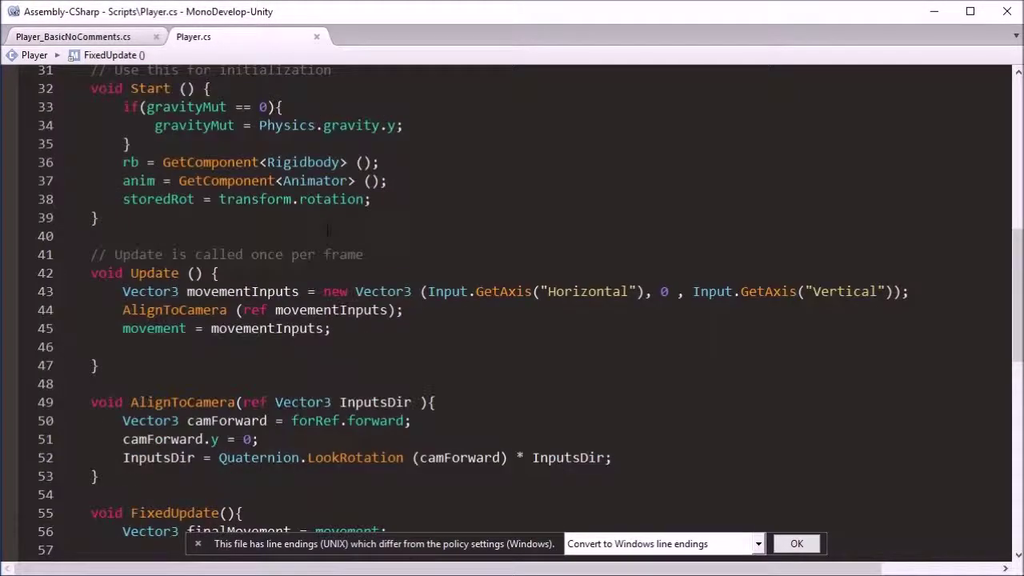
click(356, 330)
key(Return)
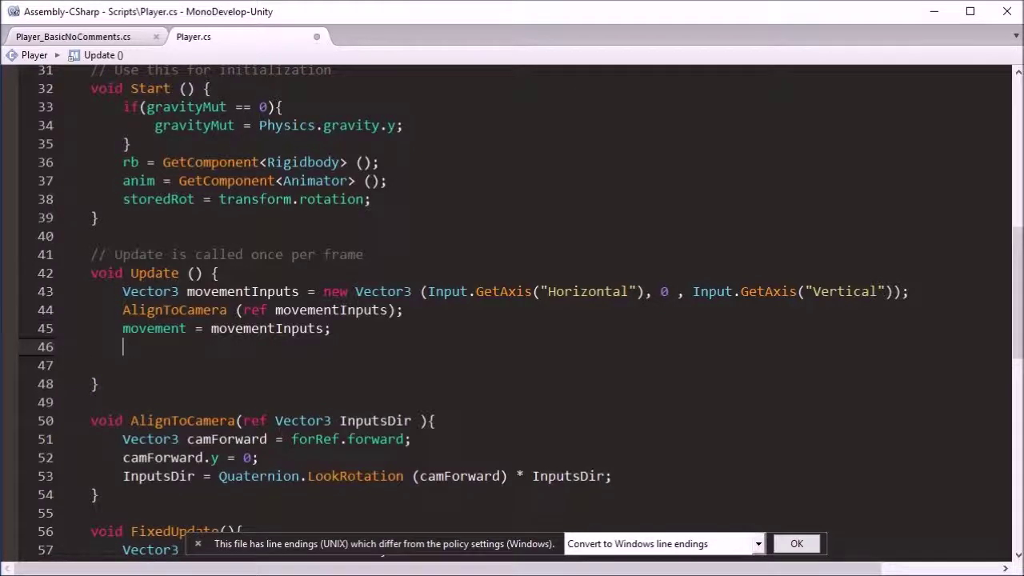
key(ctrl+v)
key(Return)
key(Return)
key(Up)
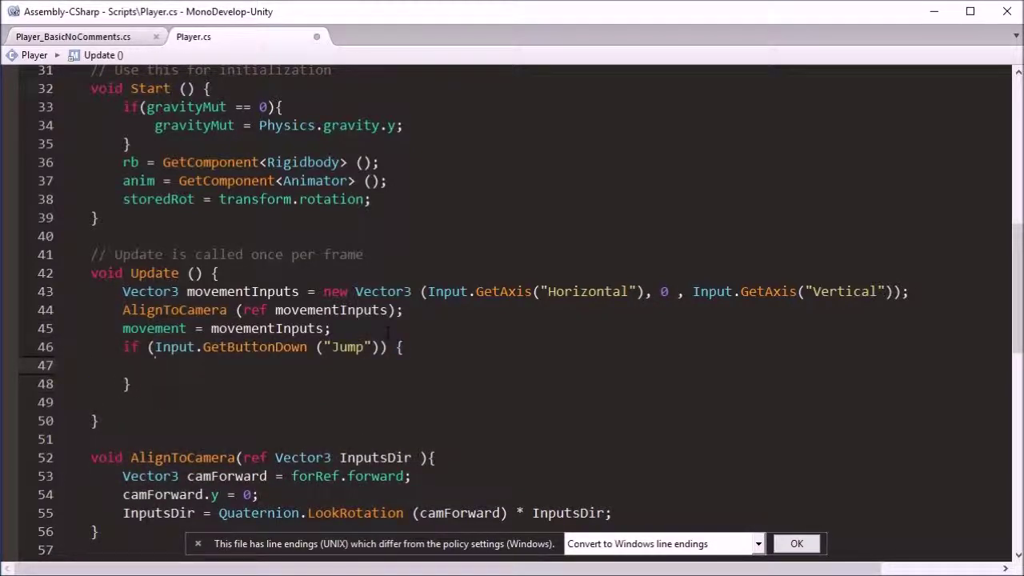
Change the button name in the copied Update condition to "Reset".
double_click(349, 347)
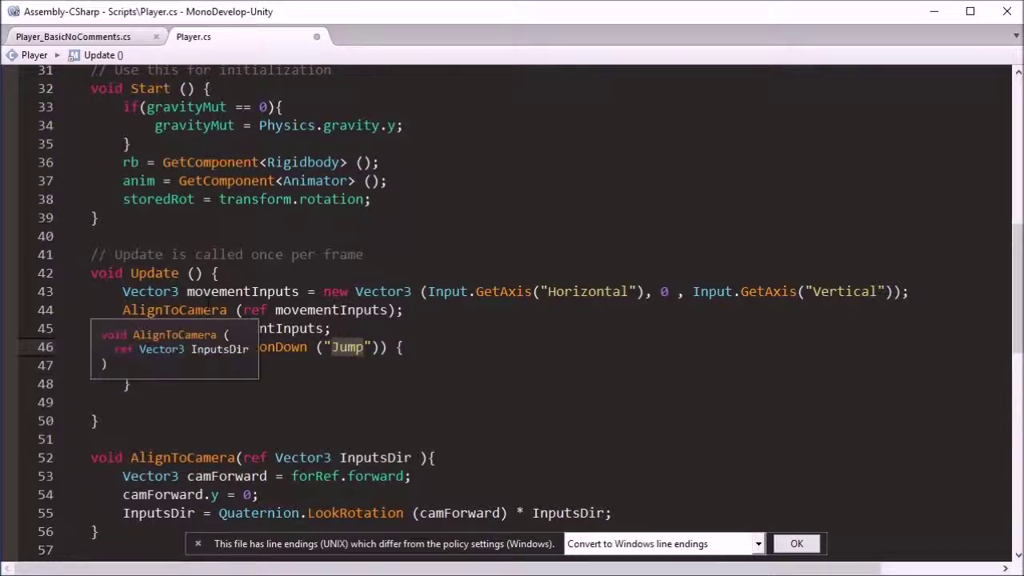
text(Rss)
key(BackSpace)
key(BackSpace)
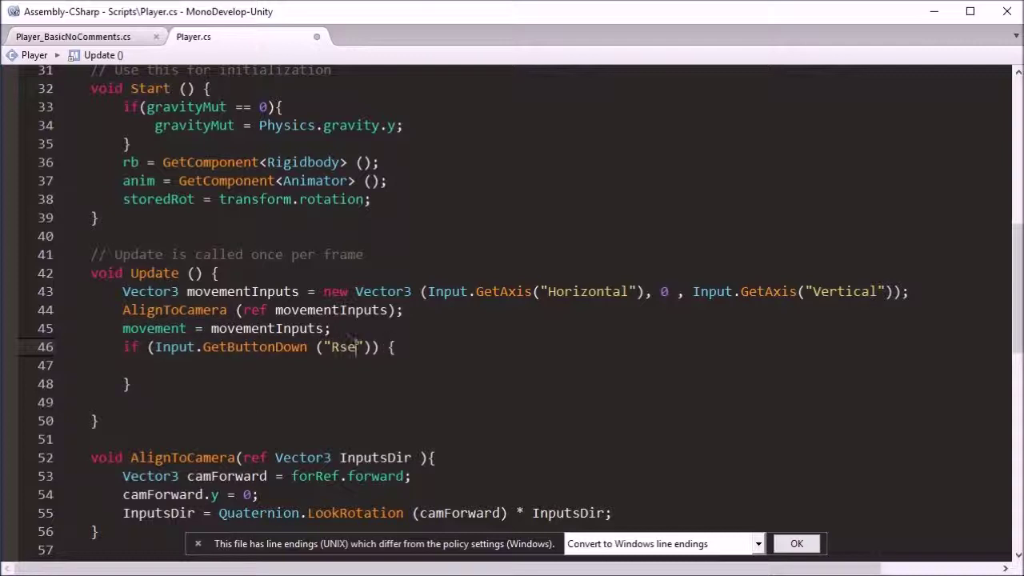
text(ese)
text(t)
key(BackSpace)
text(et)
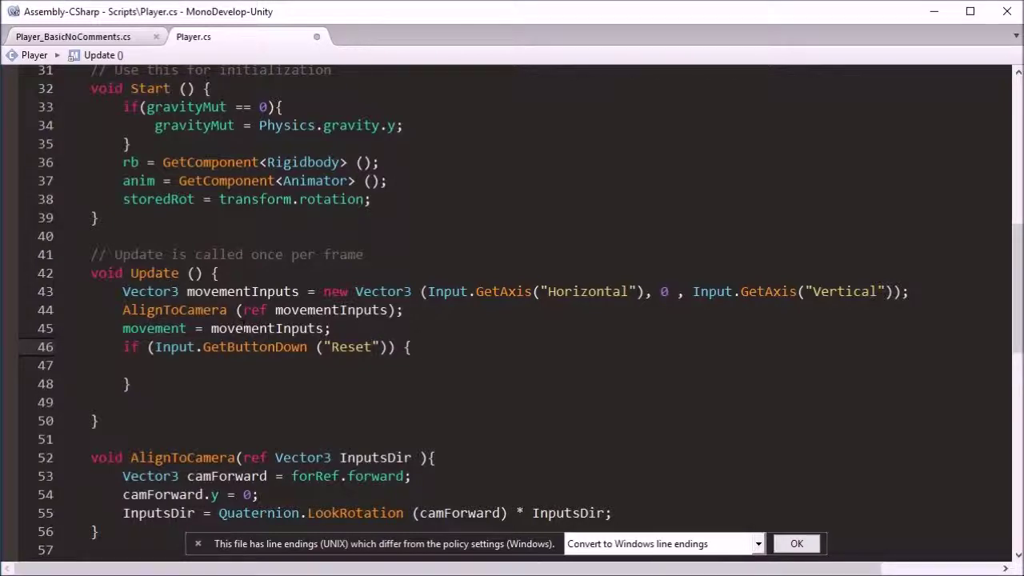
Copy the anim.SetTrigger ("Jump") line from FixedUpdate into the Reset condition's block in Update.
scroll(337, 318, down, 9)
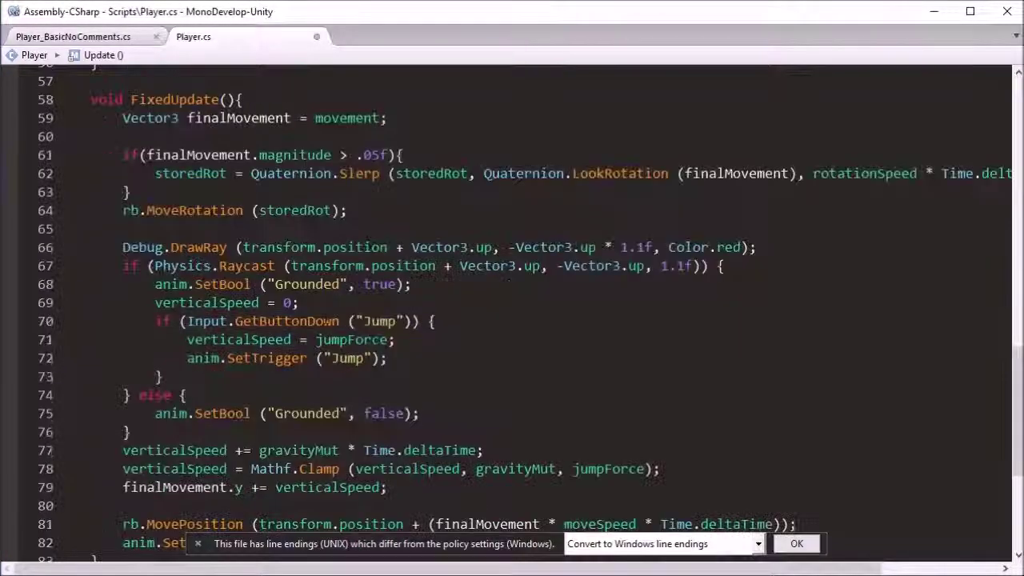
drag(393, 358, 403, 342)
key(ctrl+c)
scroll(402, 342, up, 9)
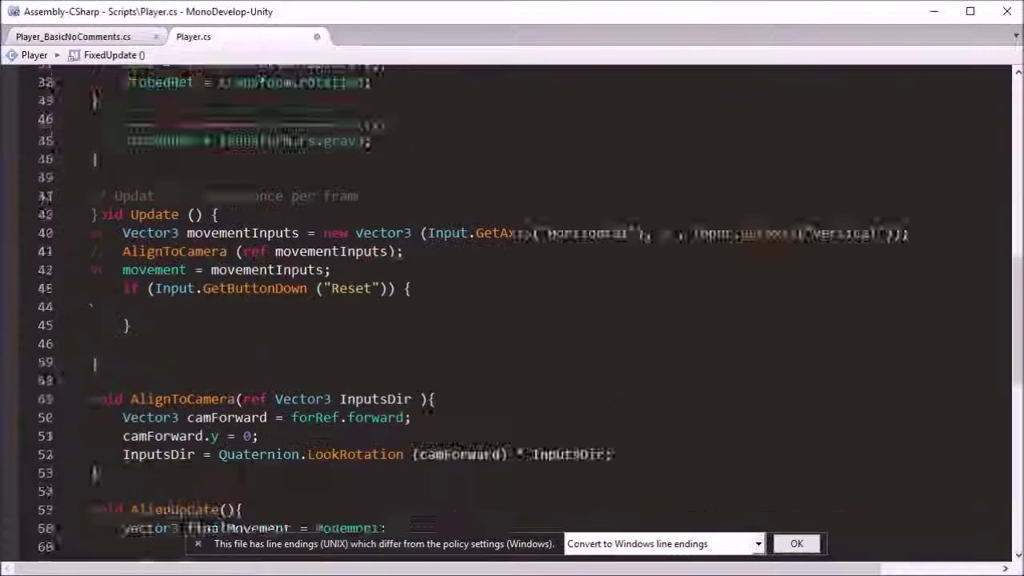
click(156, 365)
key(ctrl+v)
Change the pasted SetTrigger argument to "Headbutt" and save the Player script.
double_click(315, 388)
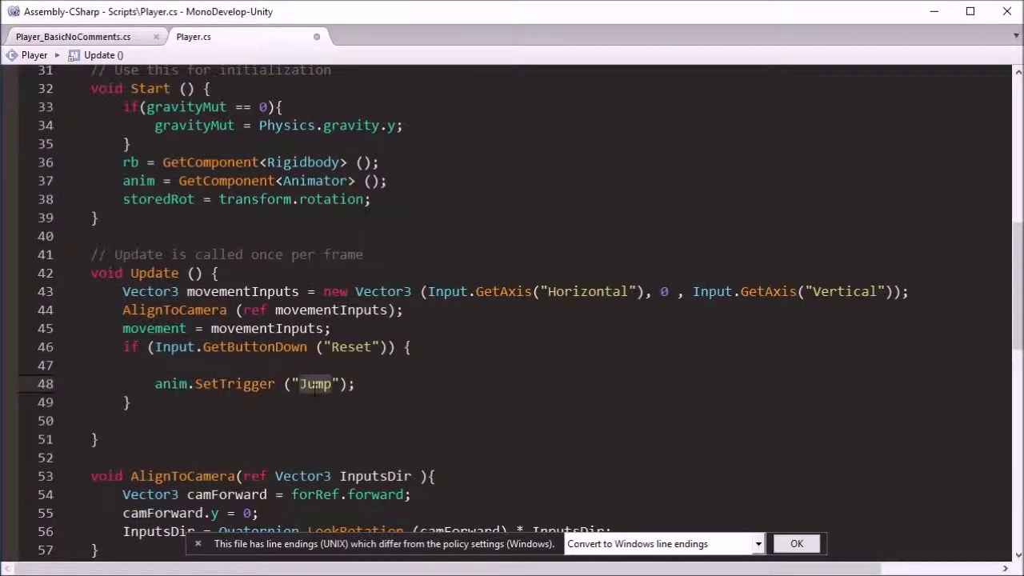
key(BackSpace)
text(Head)
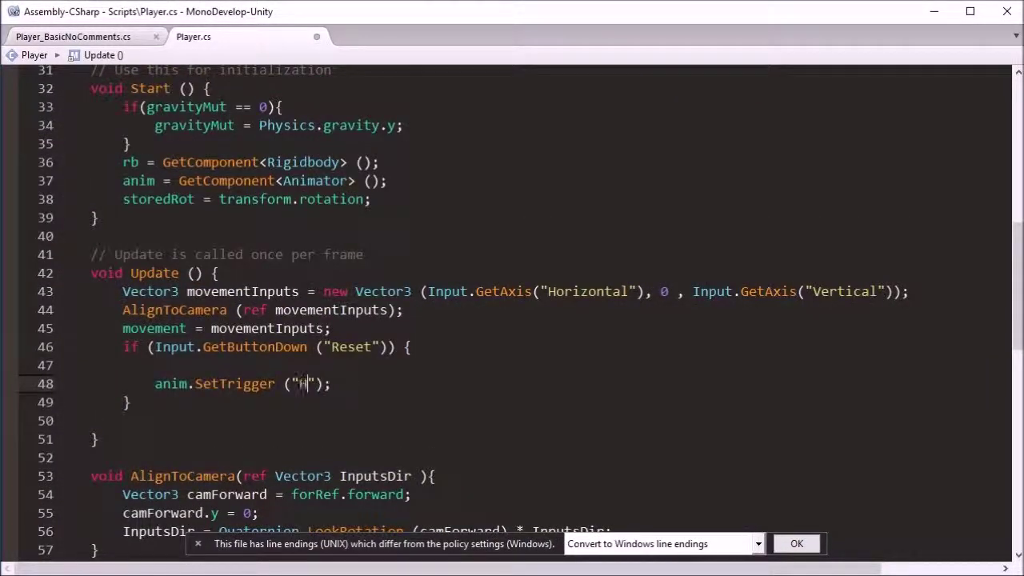
text(butt)
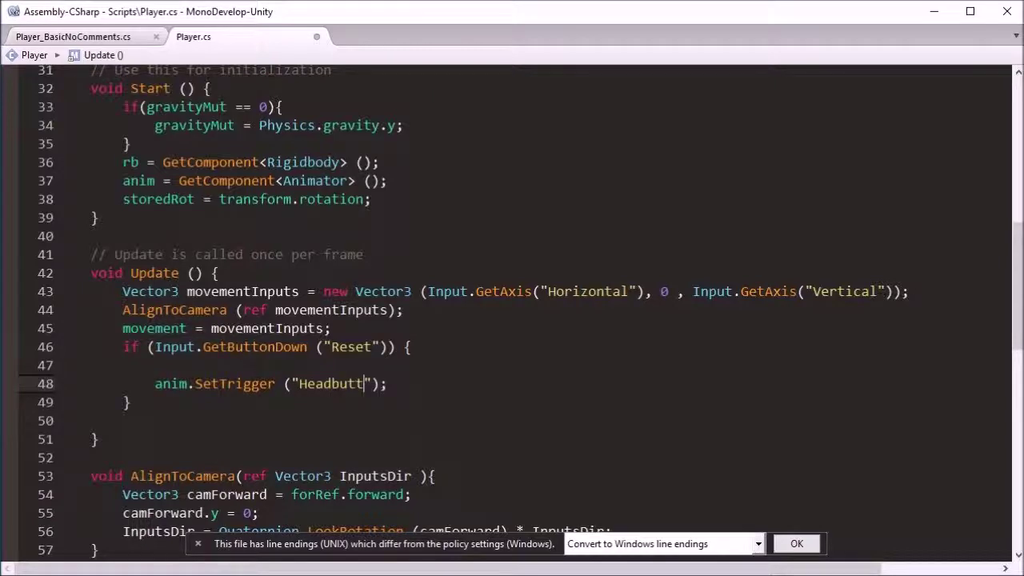
key(ctrl+s)
Switch back to Unity, run the scene and trigger SimpleRob's headbutt in the Game view.
key(alt+Tab)
click(485, 52)
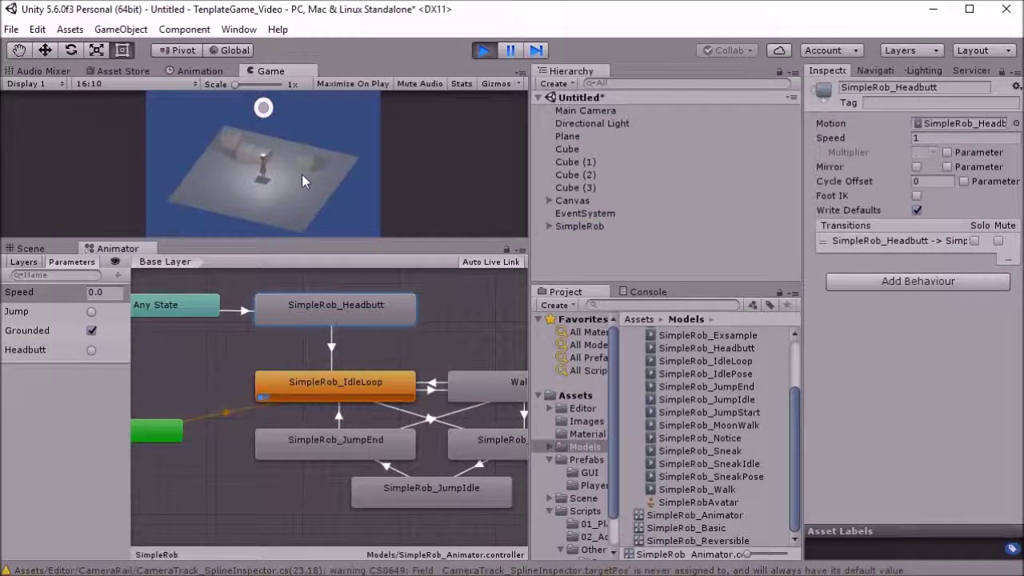
click(301, 173)
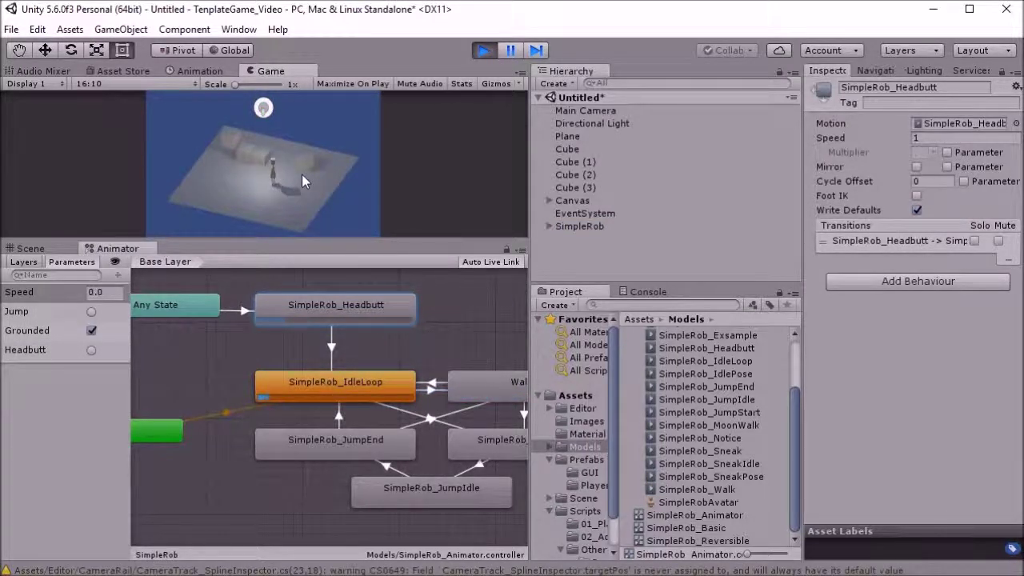
click(302, 174)
click(301, 174)
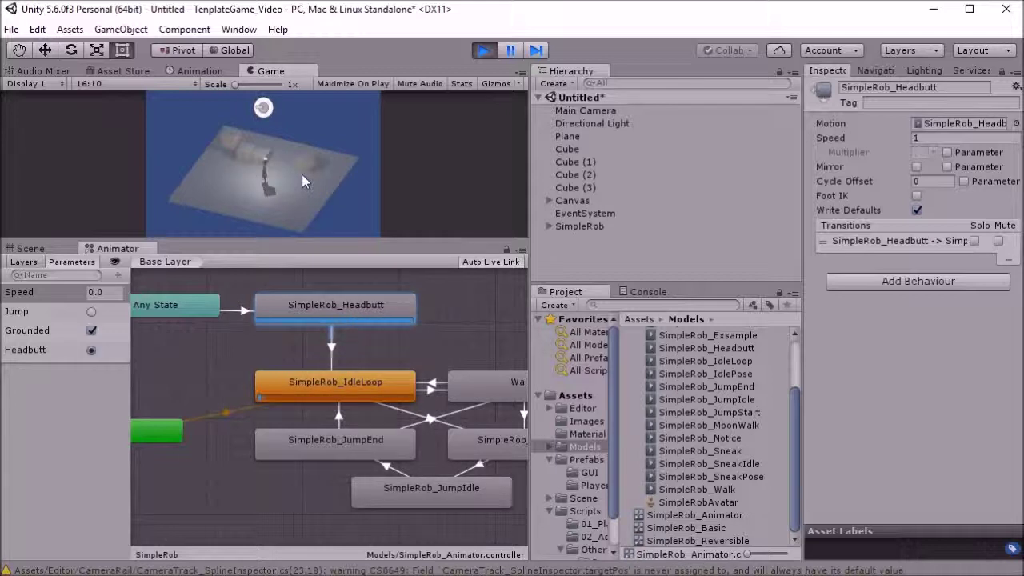
Test the headbutt in combination with walking SimpleRob around and jumping.
key(d)
click(302, 173)
click(301, 173)
click(302, 173)
key(s)
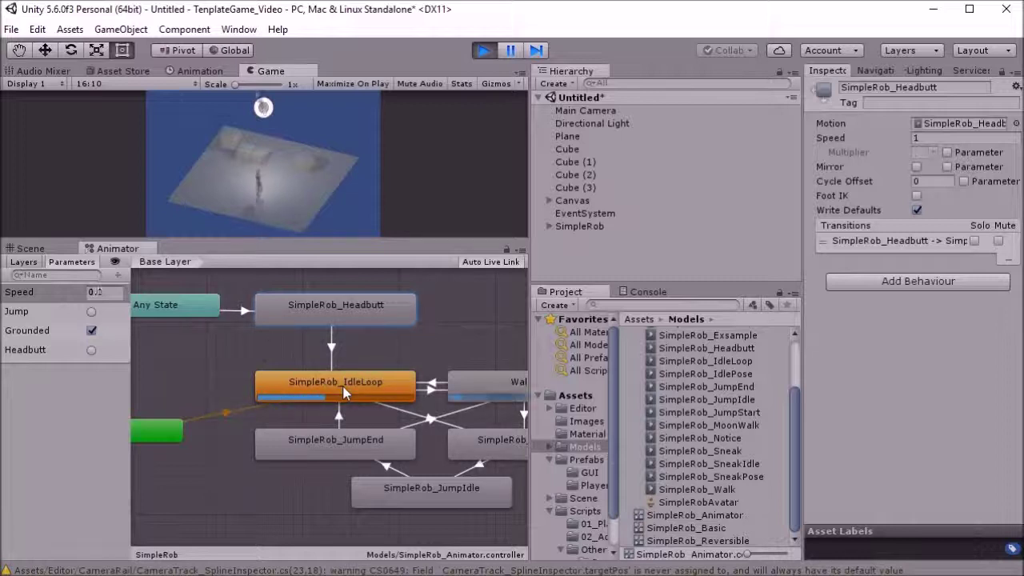
key(space)
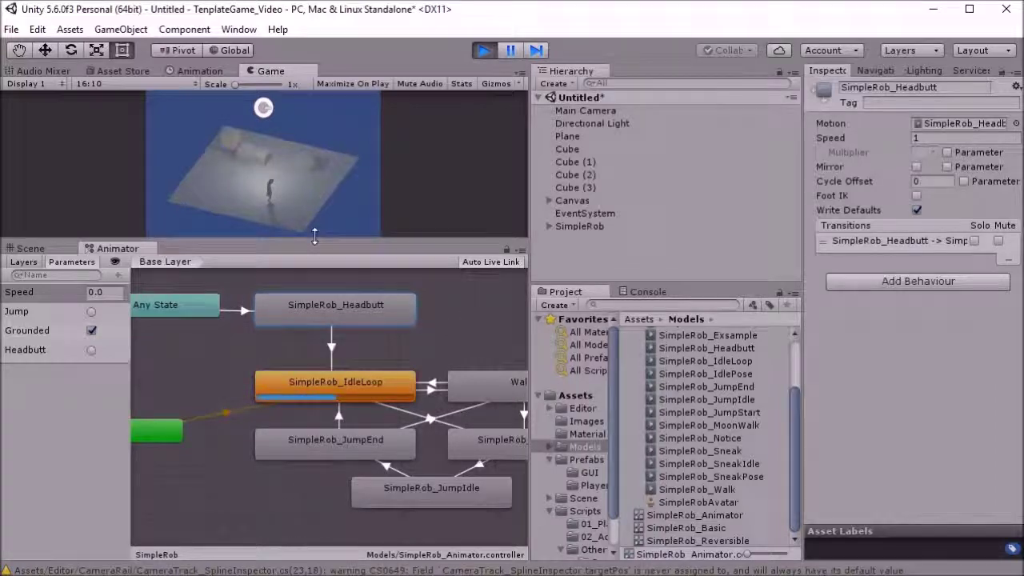
Enlarge the Game view, walk SimpleRob around the plane and stop the play test.
drag(315, 246, 312, 428)
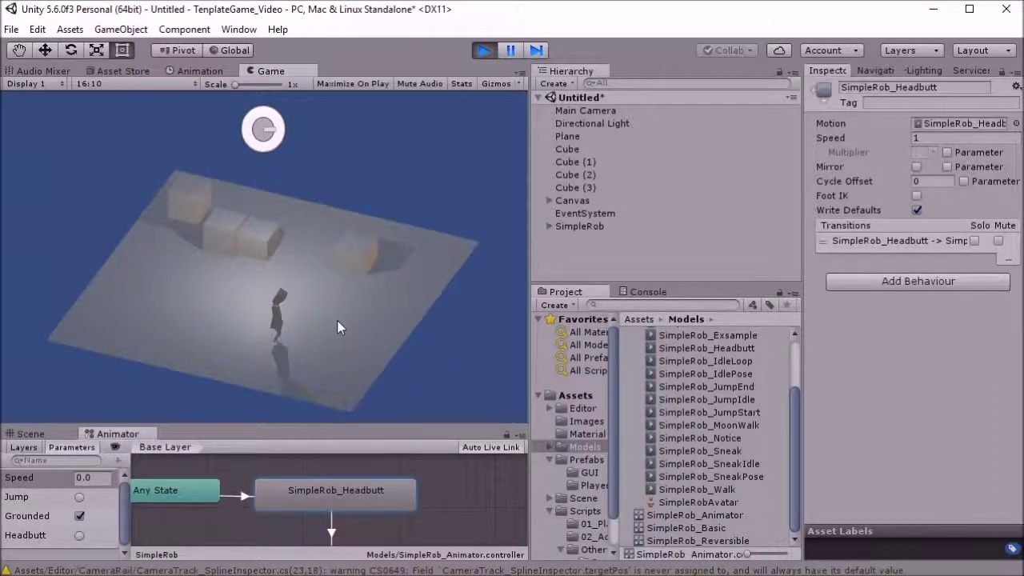
key(w)
key(a)
key(s)
click(483, 50)
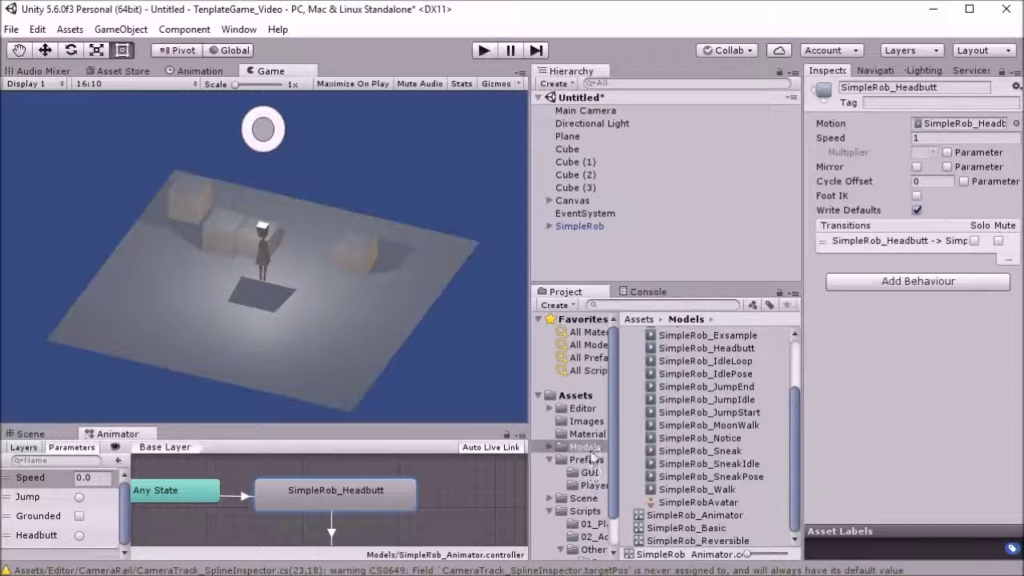
Save the scene as Exsample in the project's Scene folder.
click(11, 29)
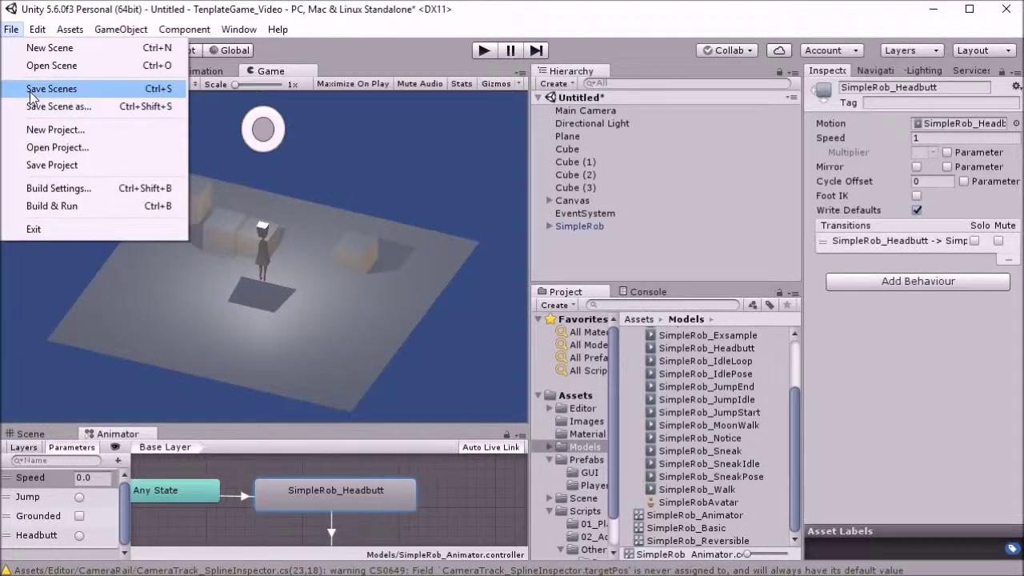
click(32, 92)
double_click(201, 197)
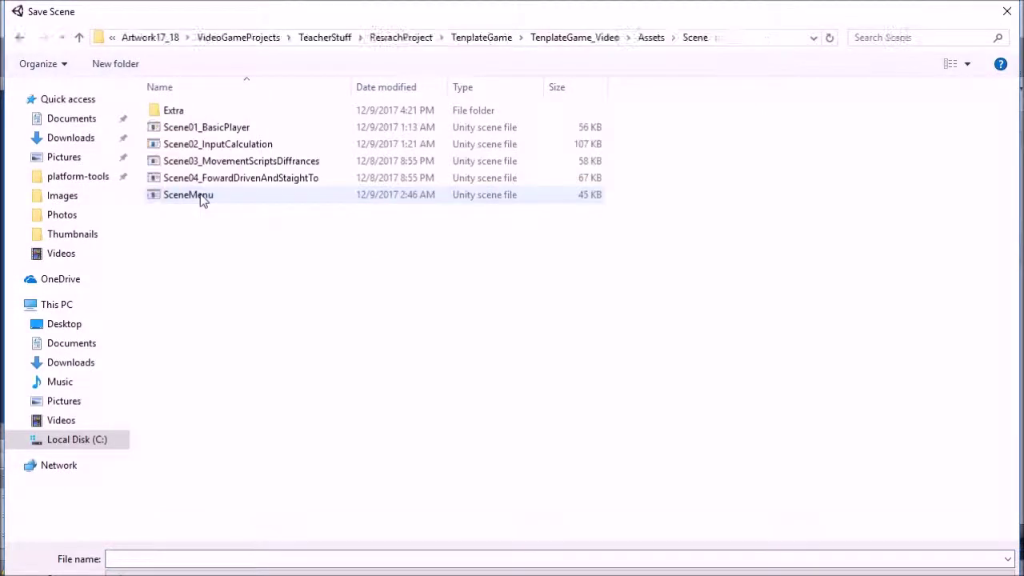
click(147, 554)
text(Exsample)
key(Return)
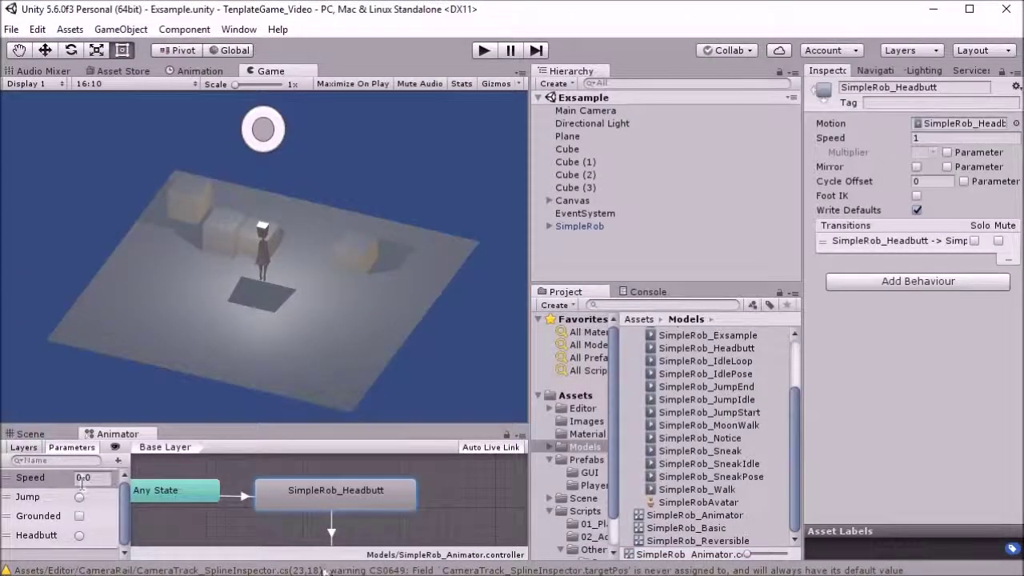
Create a prefab of the scene's SimpleRob object in the Prefabs folder.
scroll(592, 472, down, 1)
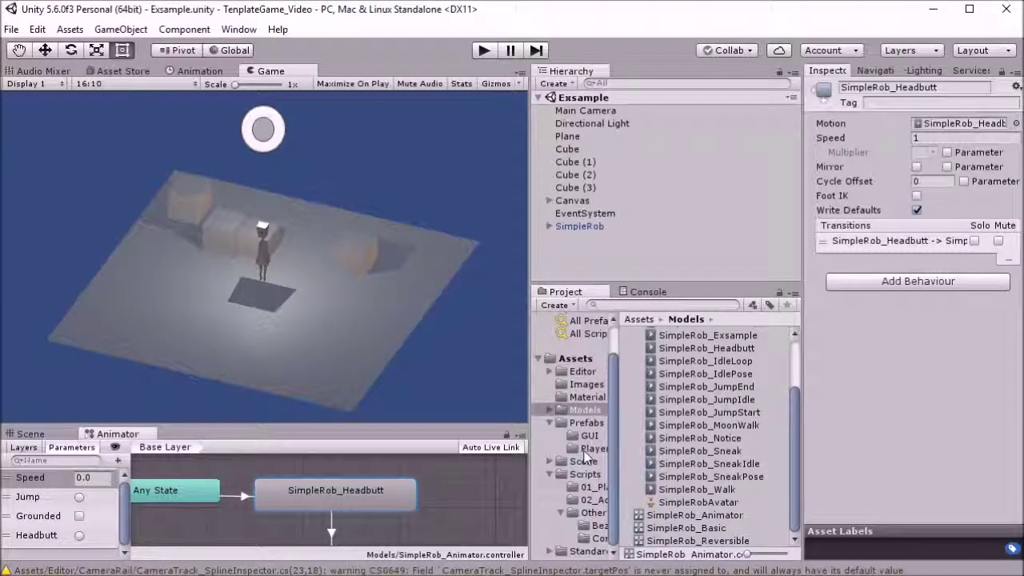
click(585, 422)
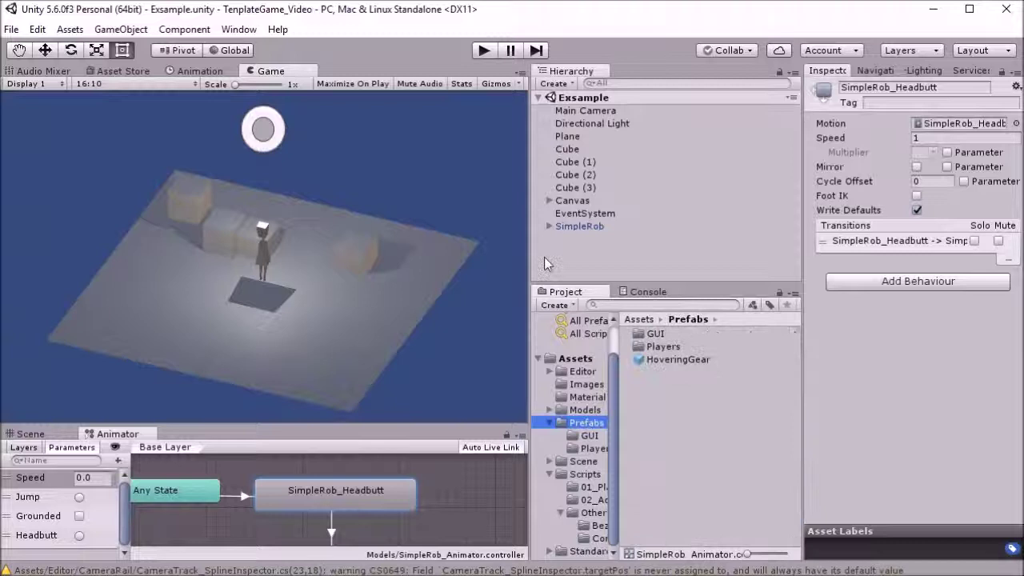
drag(589, 227, 666, 402)
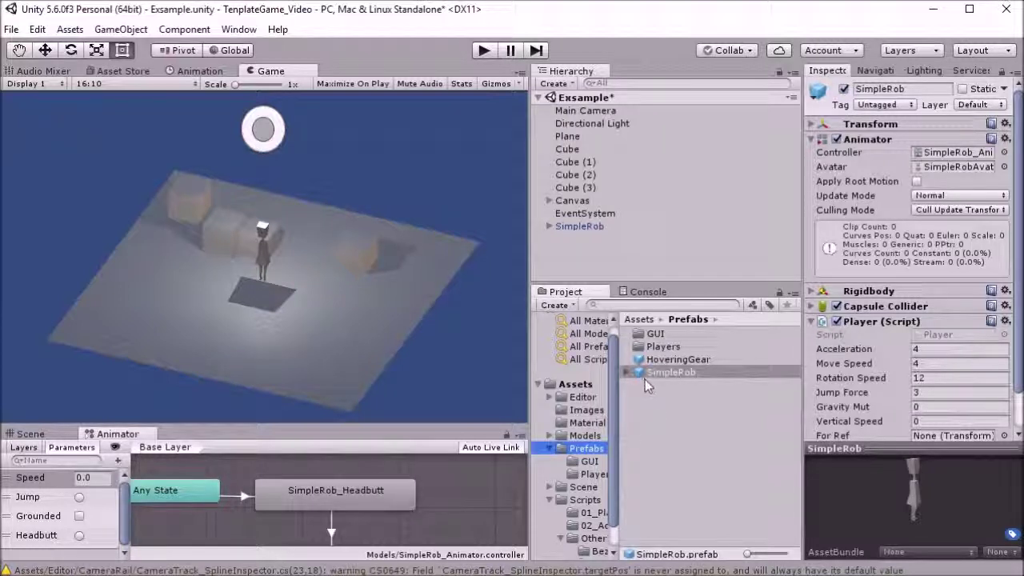
click(649, 376)
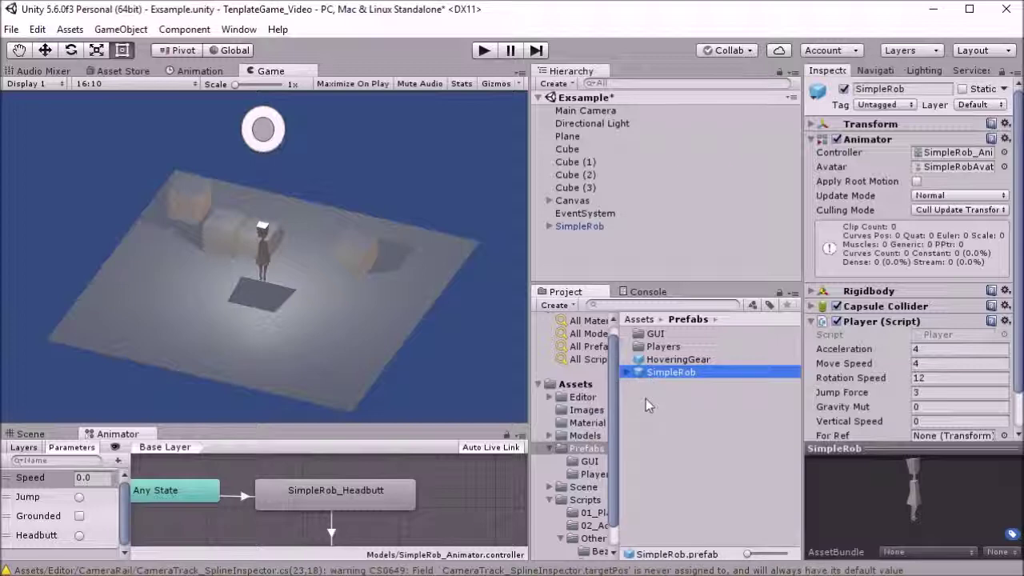
Open the Scene01_BasicPlayer scene from the Scene folder, answering the save prompt for the current scene.
click(584, 487)
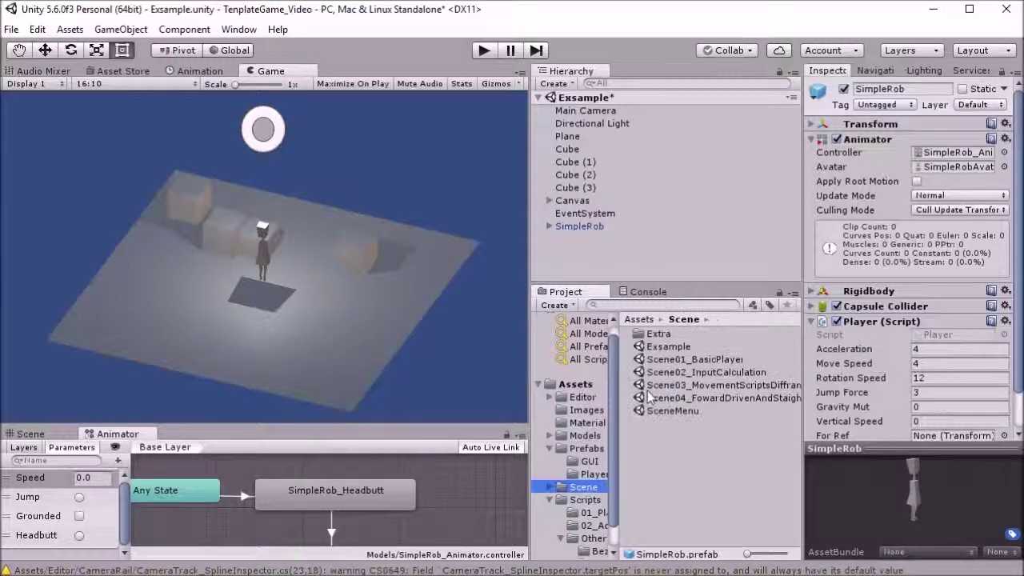
double_click(651, 360)
click(493, 331)
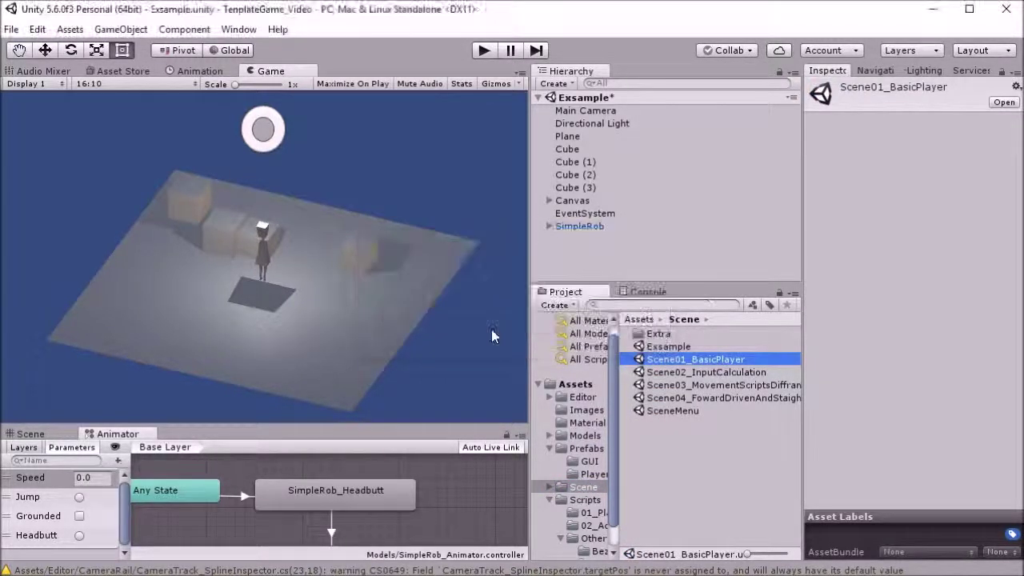
Run Scene01_BasicPlayer and move the player around the stairs to collect a hovering gear.
key(ctrl+p)
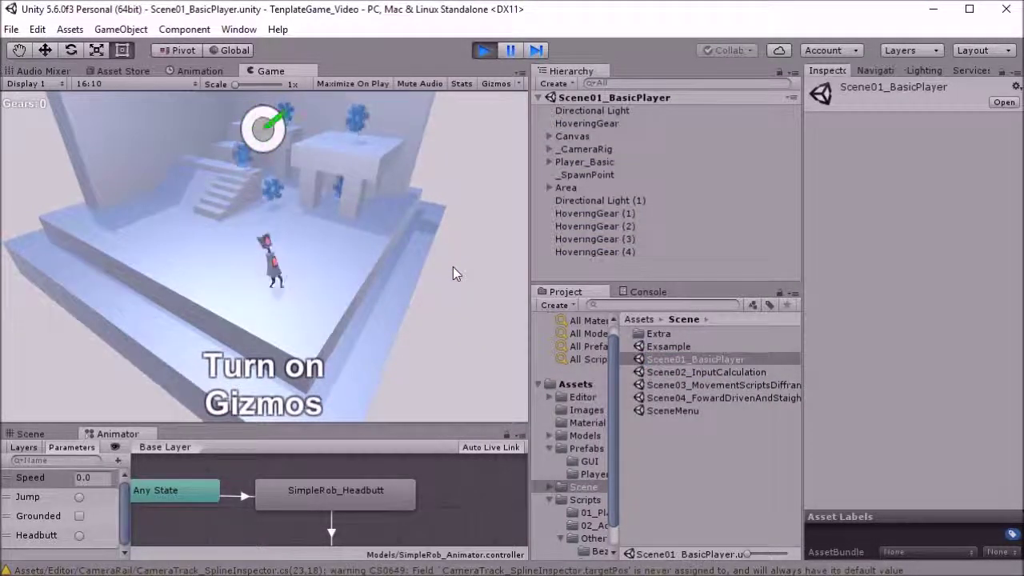
key(w)
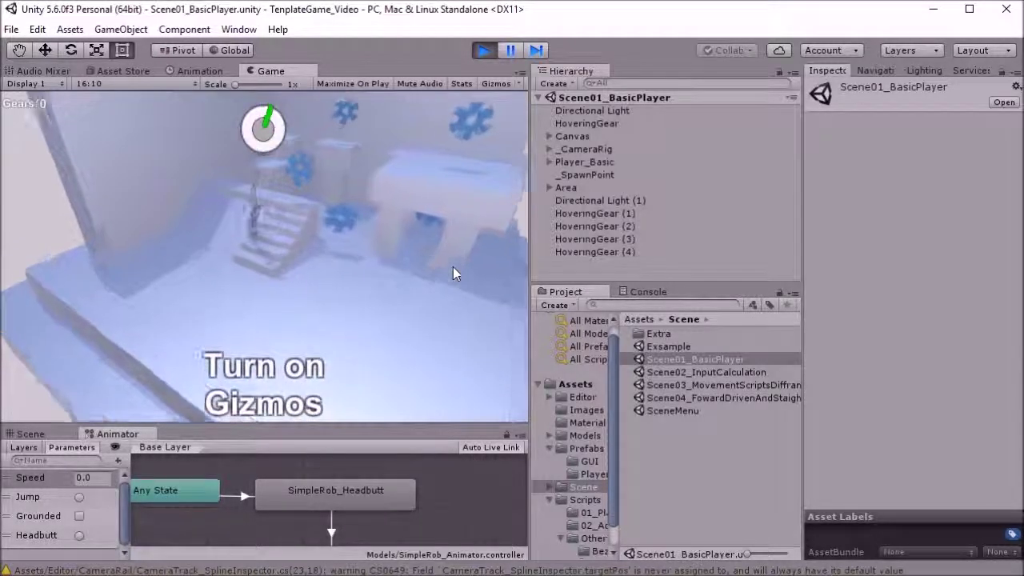
key(s)
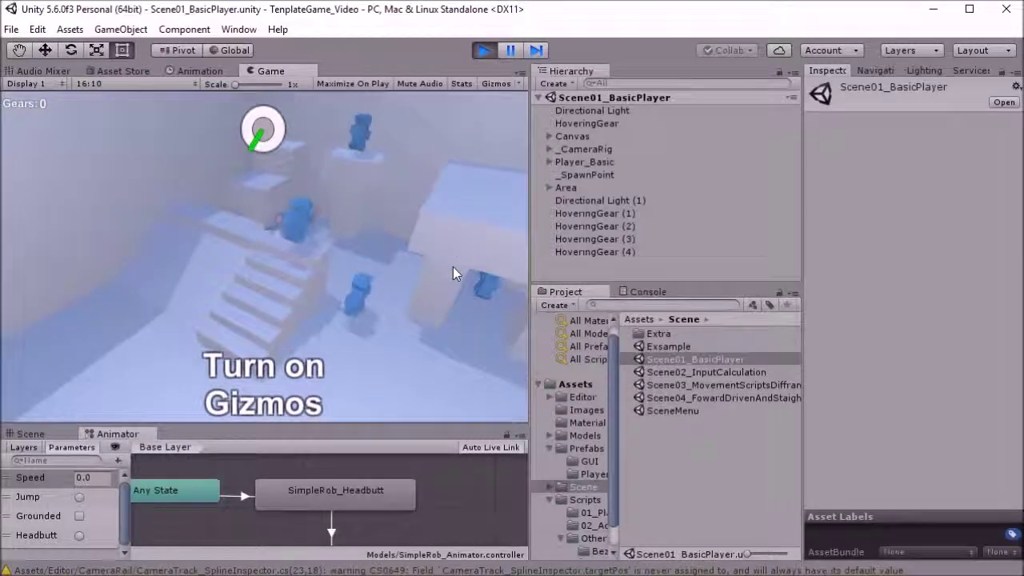
key(d)
key(a)
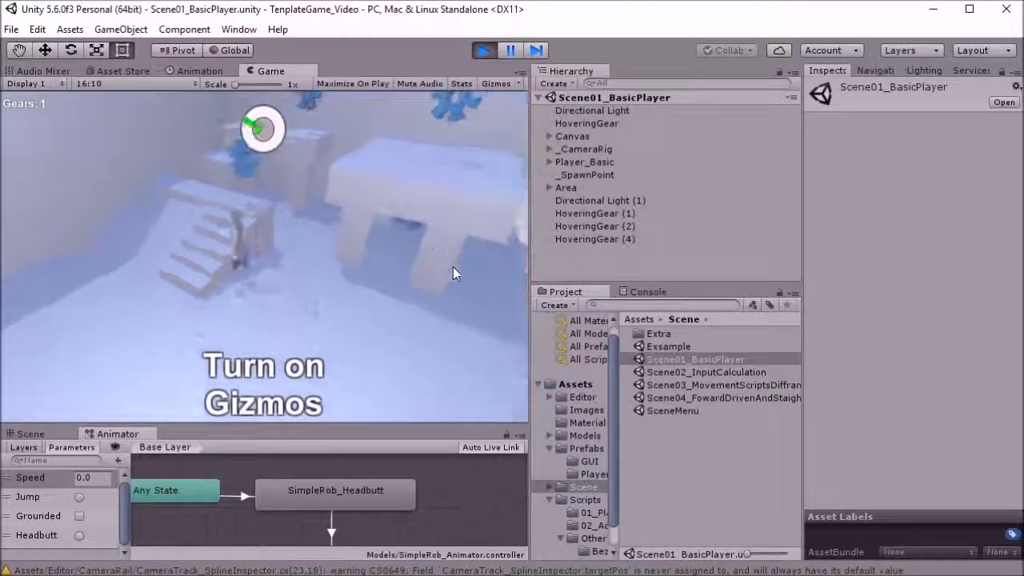
Jump and walk the player forward near the stairs in the running Scene01_BasicPlayer scene.
key(space)
key(w)
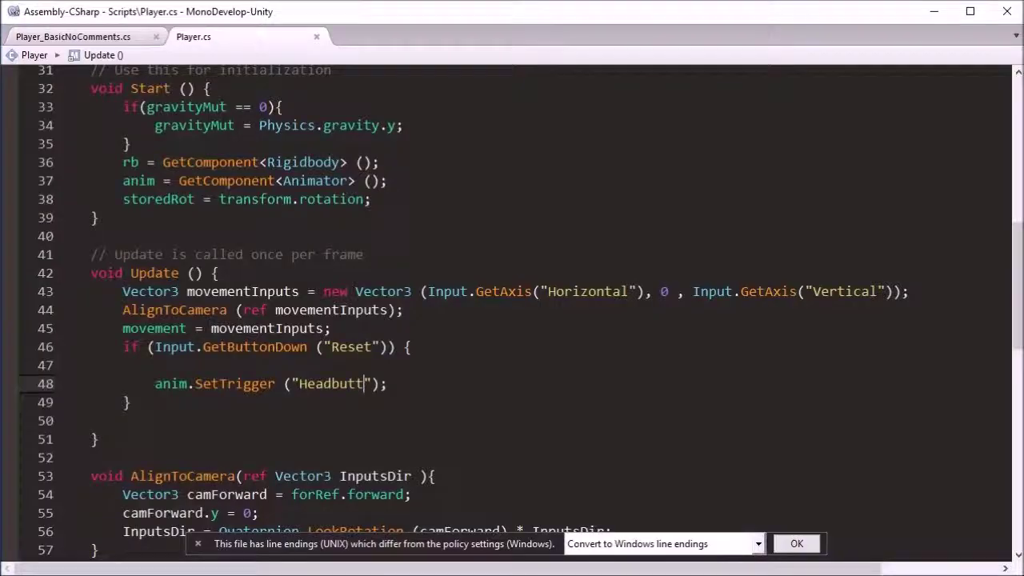
Switch to MonoDevelop and compare the grounded and jump code in Player_Basic.cs's MovePosition with the Update and FixedUpdate code in Player.cs.
drag(2, 100, 384, 50)
click(330, 248)
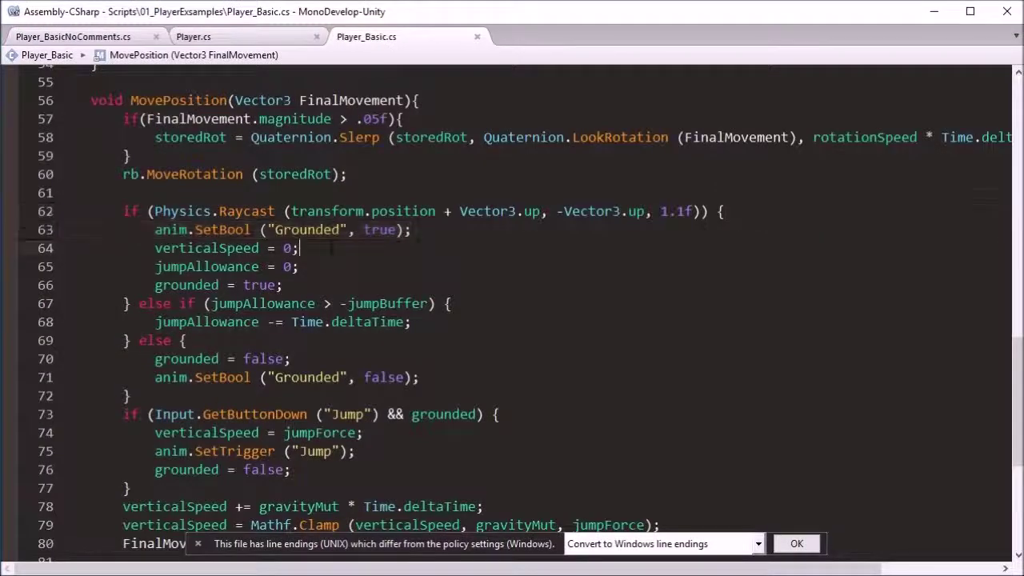
scroll(266, 210, down, 1)
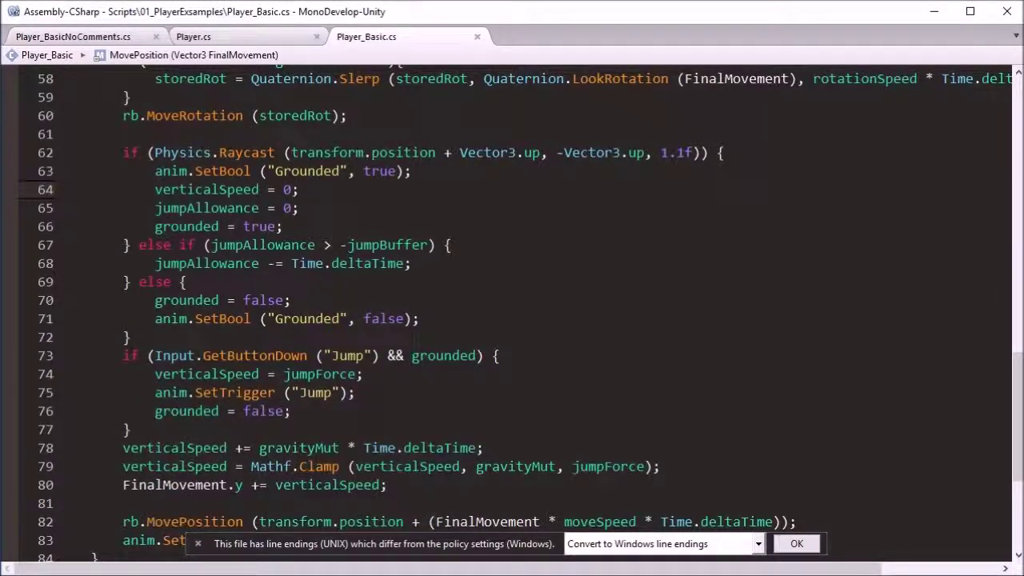
drag(300, 428, 61, 154)
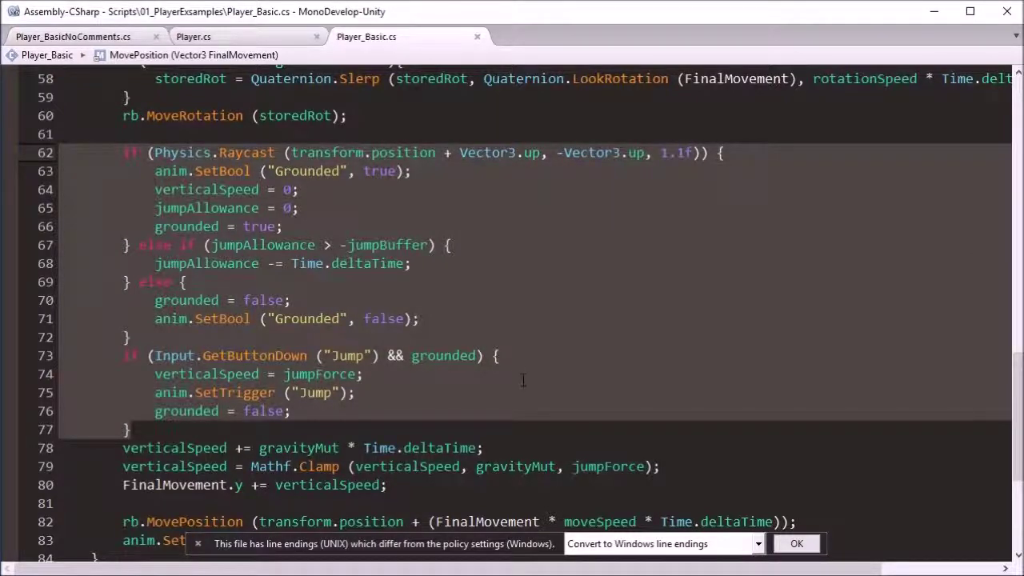
click(193, 36)
scroll(417, 396, down, 10)
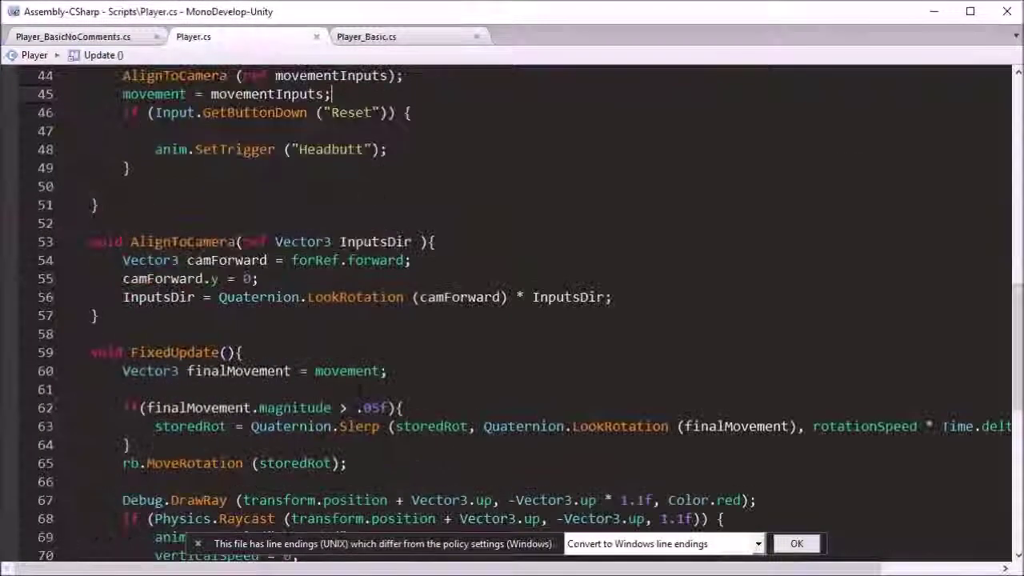
scroll(417, 396, up, 12)
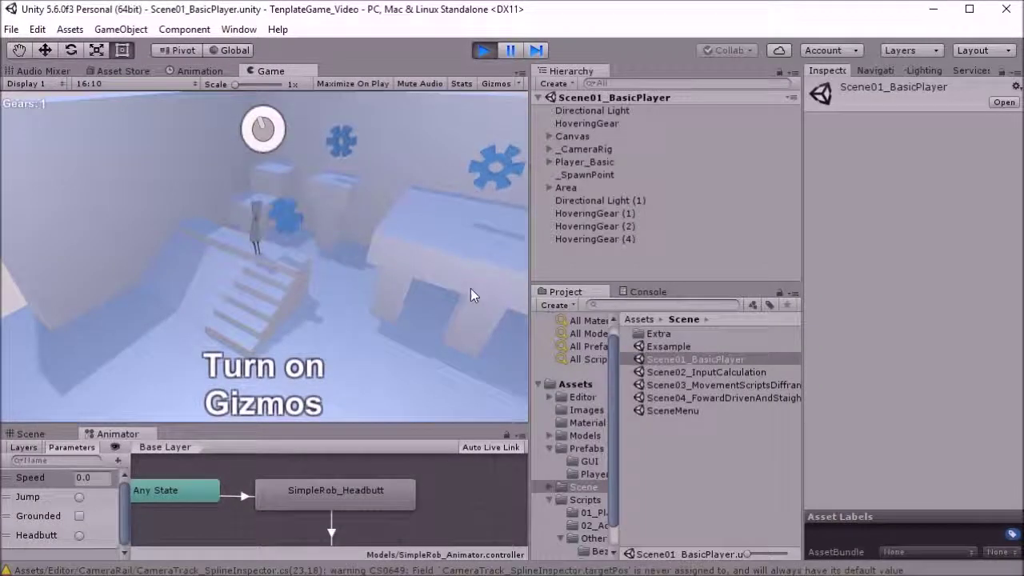
Return to the running Unity scene, collect the gear by the stairs, test jumping and running around the area, and stop play mode.
key(d)
key(s)
key(space)
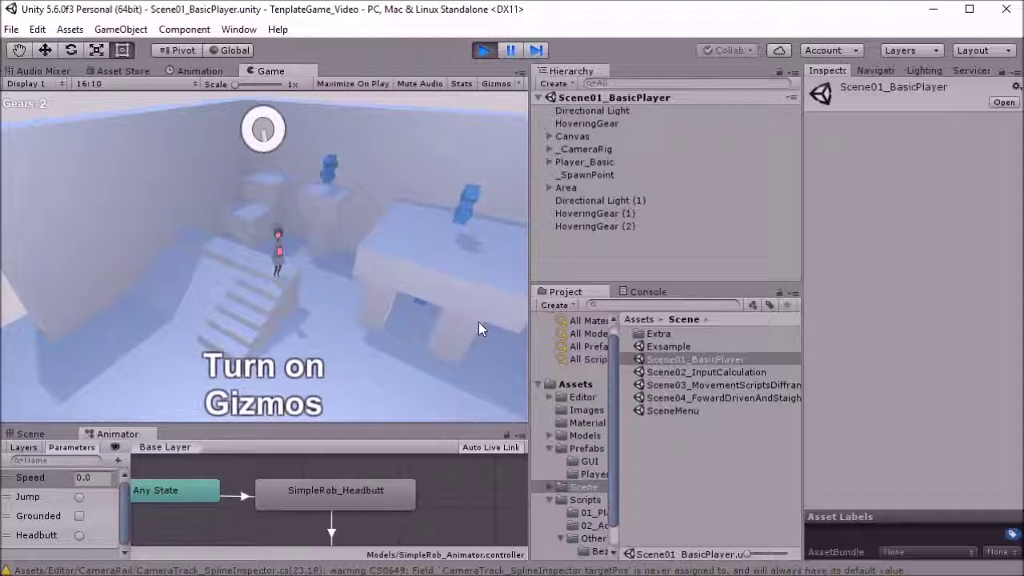
key(d)
key(space)
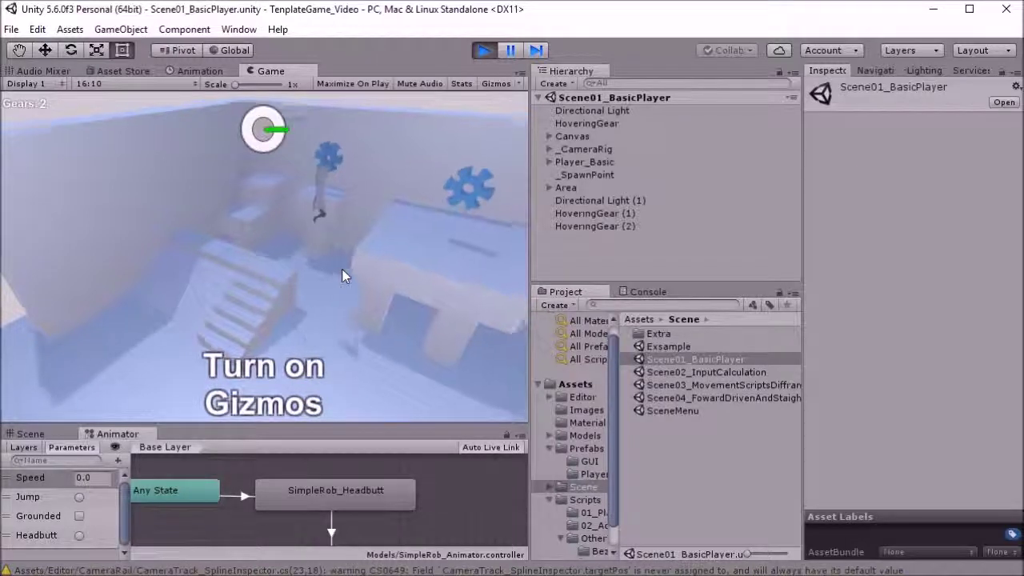
key(s)
key(a)
key(d)
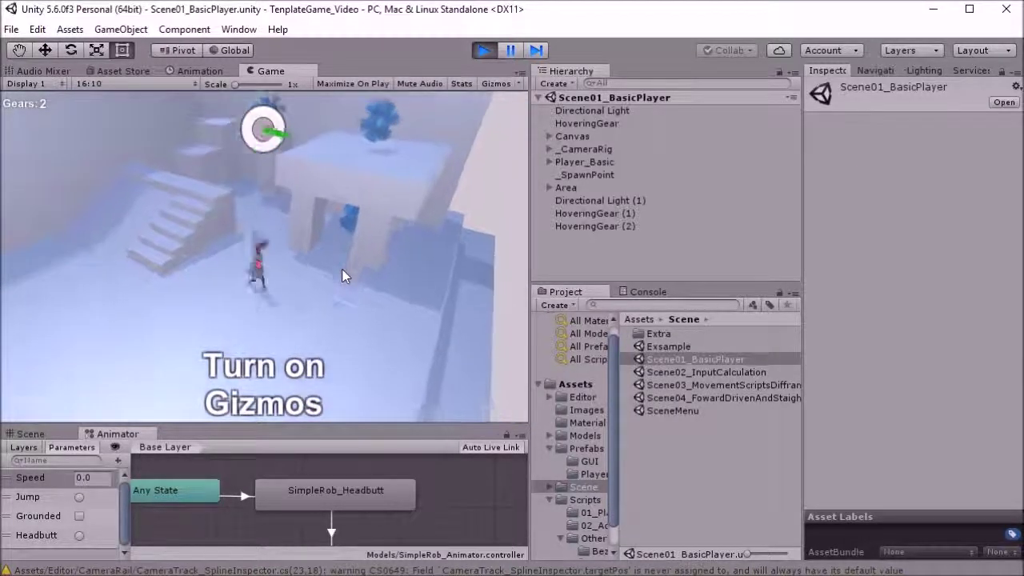
click(484, 50)
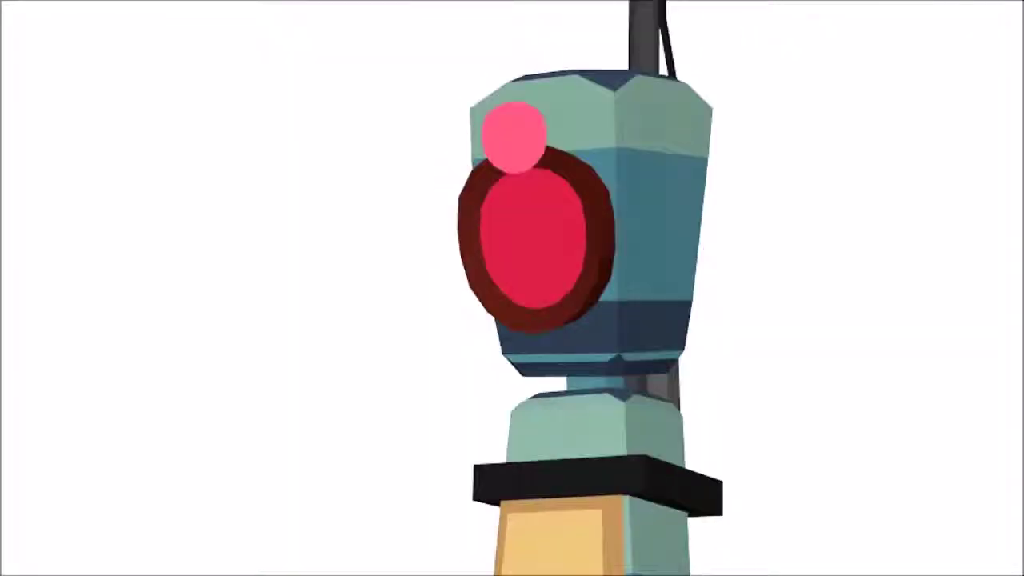